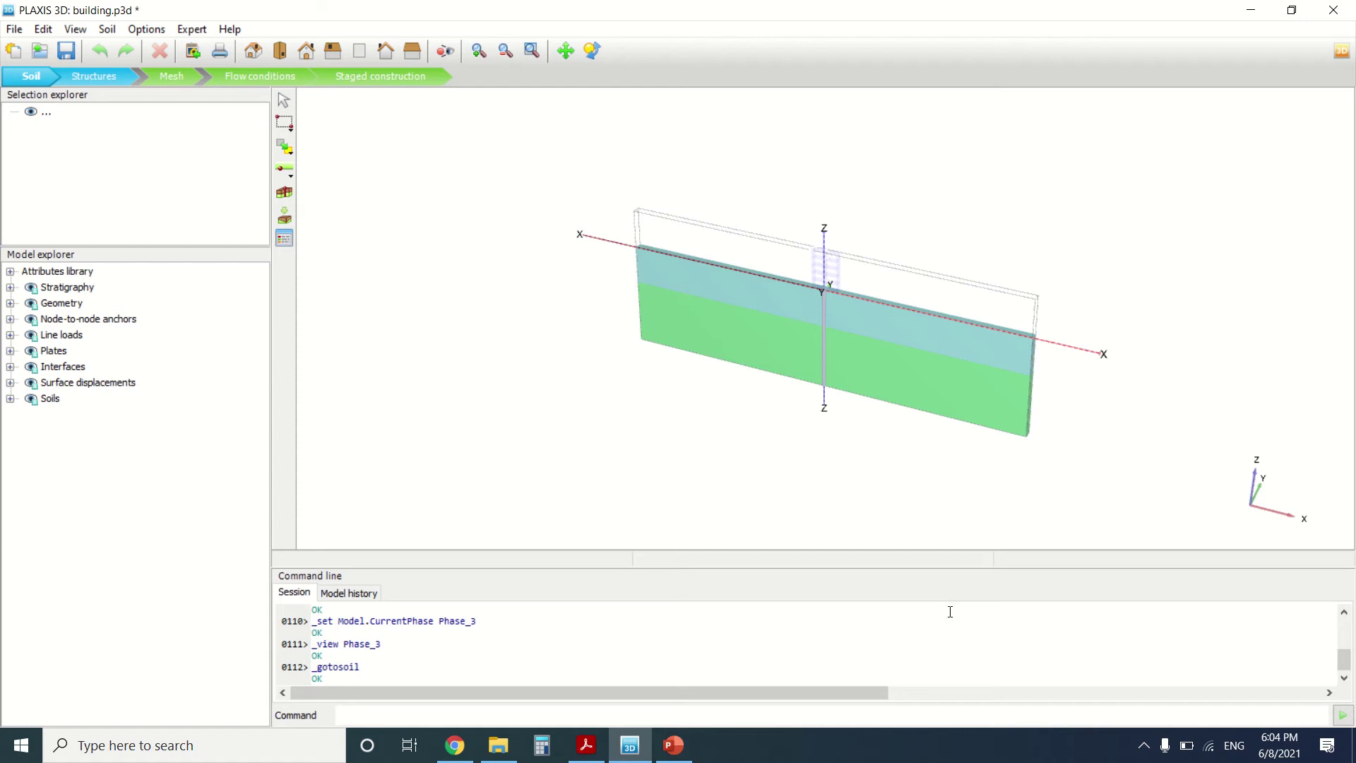
Step: Switch to the 3D-1-Tutorial PDF in Adobe Acrobat Reader and read chapter 9's building description and objectives
left_click(586, 745)
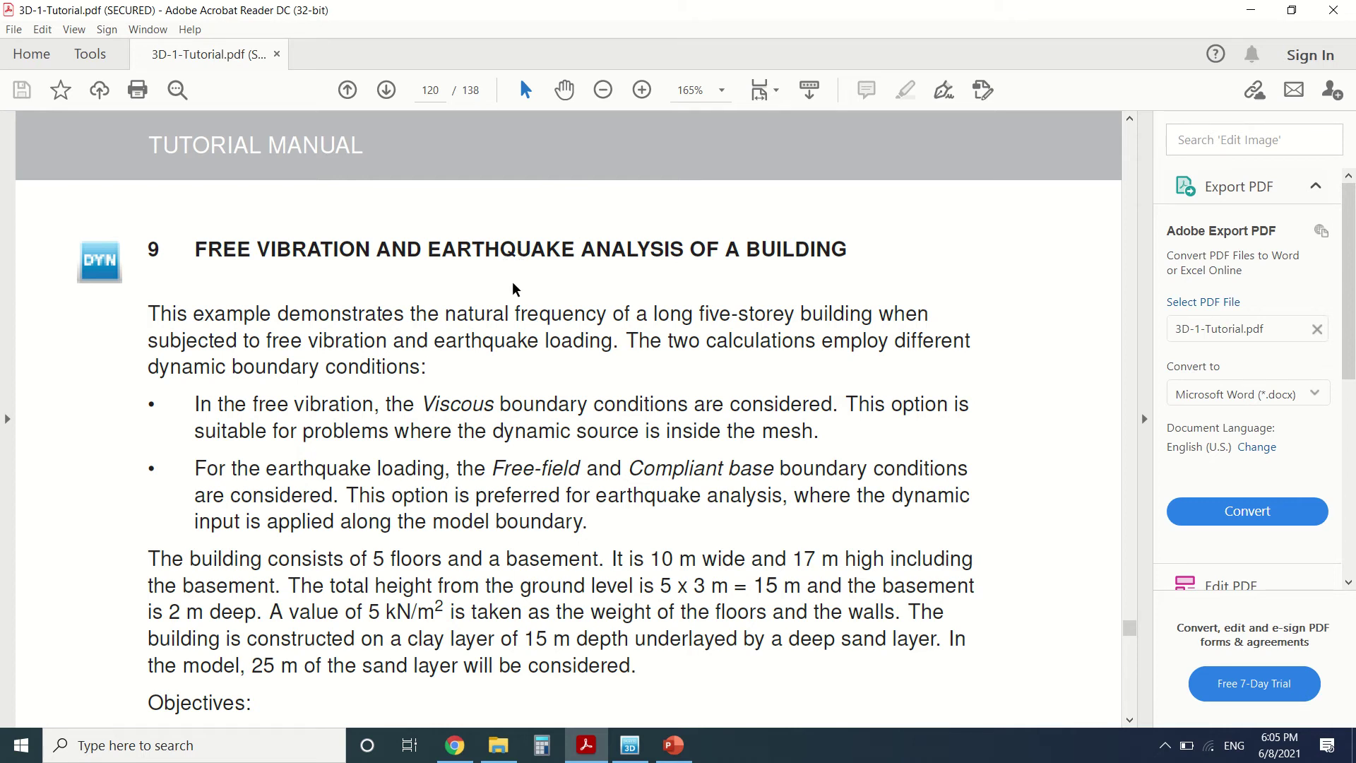
scroll(514, 289, "down", 2)
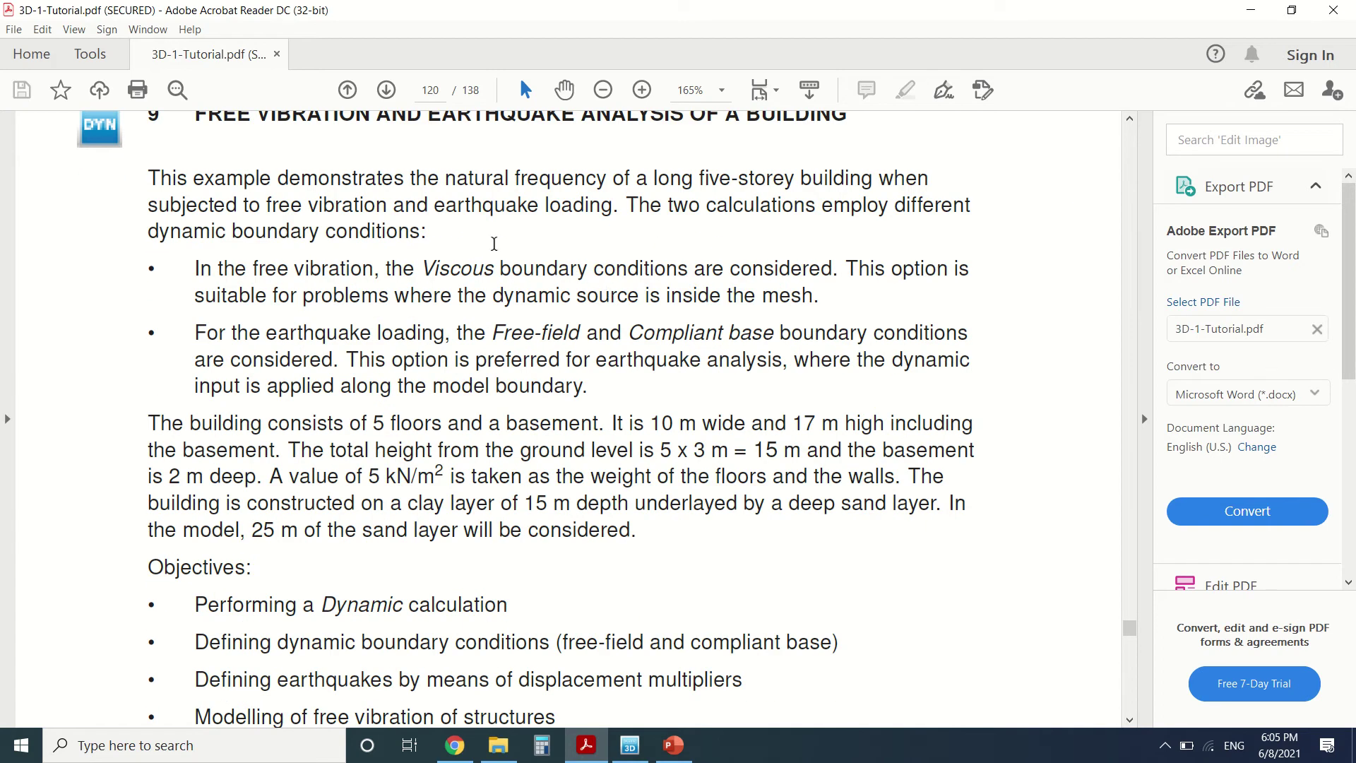
scroll(477, 245, "down", 1)
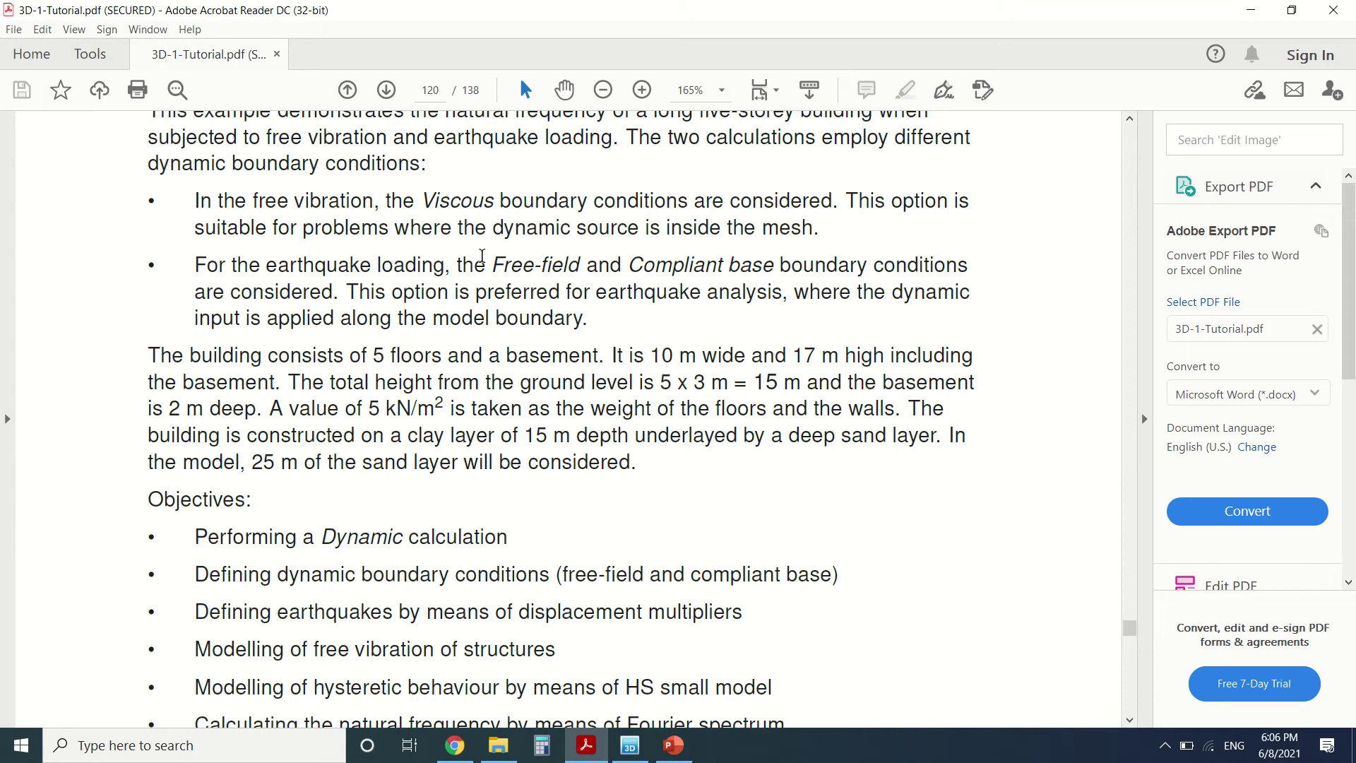
scroll(482, 256, "down", 2)
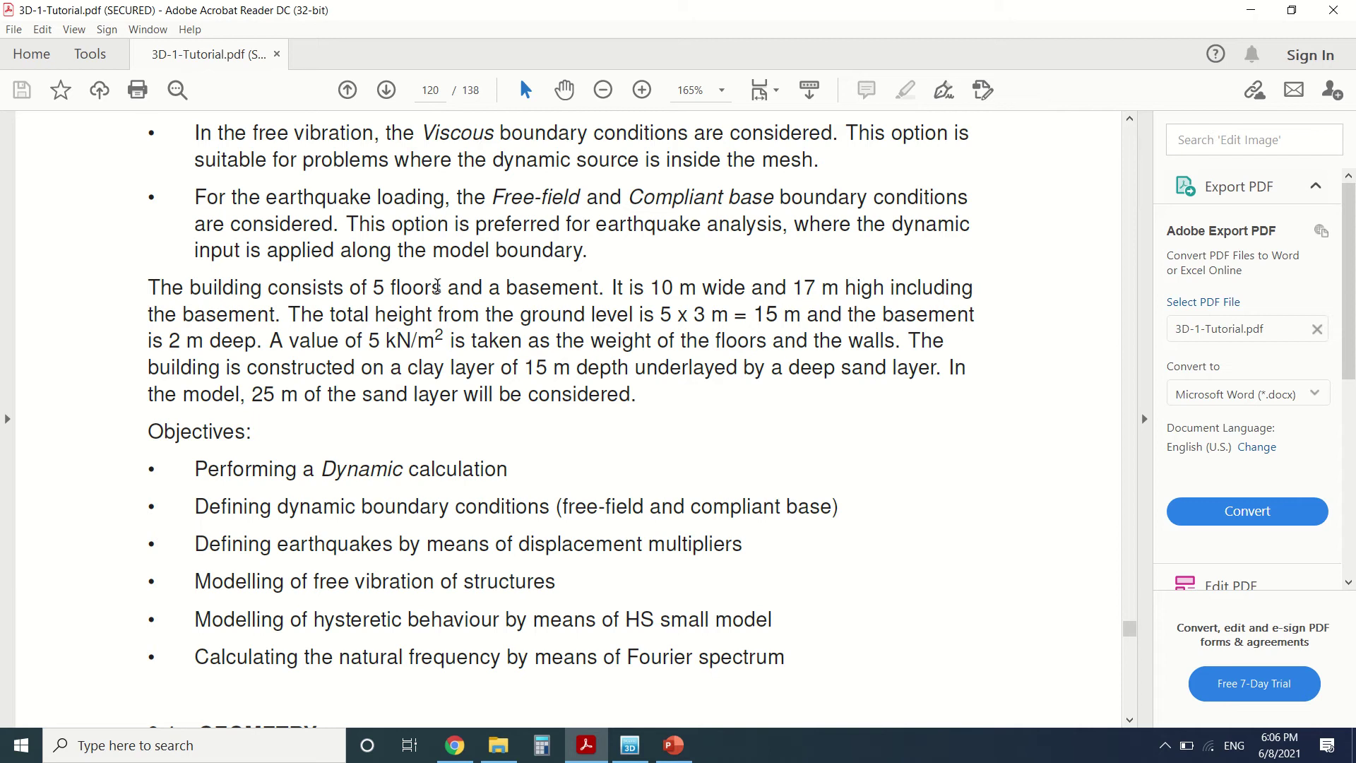
scroll(537, 353, "down", 3)
scroll(536, 356, "down", 2)
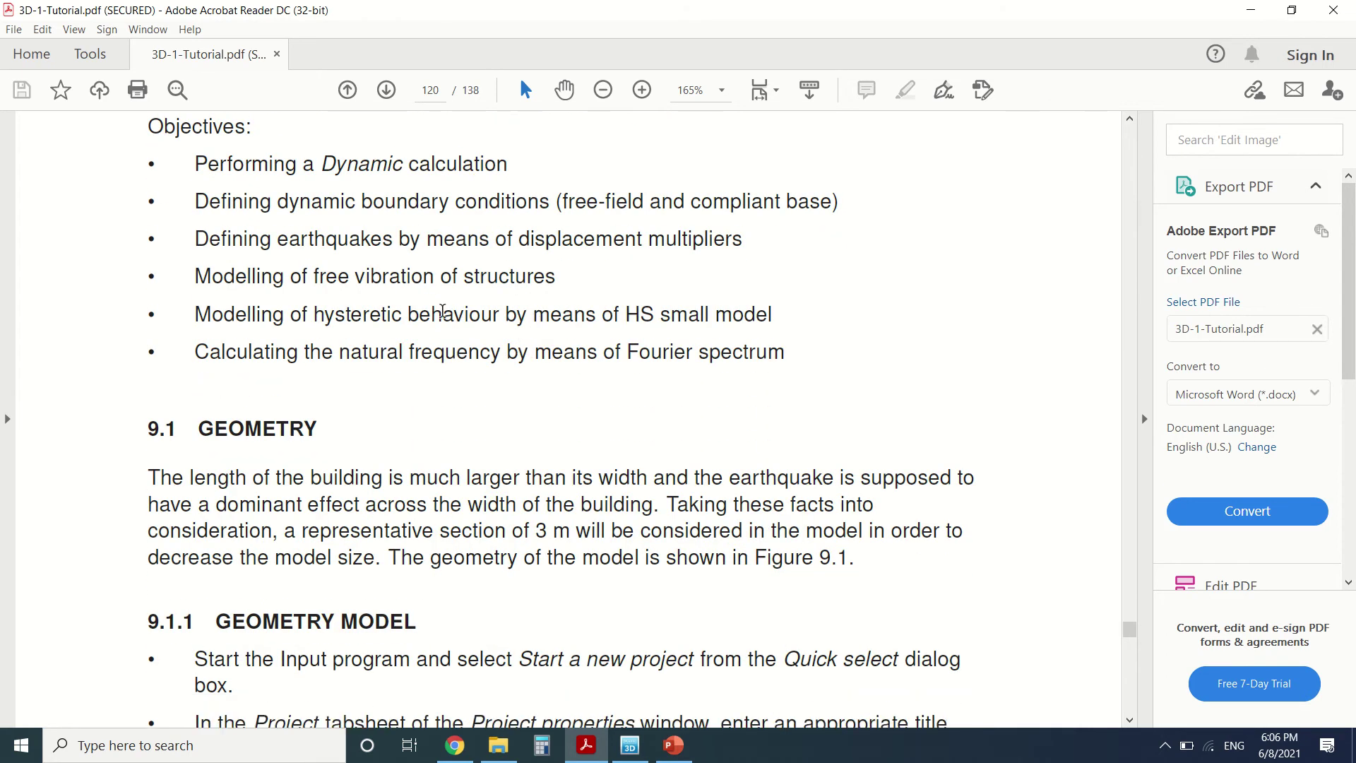
Step: Read the manual's geometry section and the subsoil layer material properties in Table 9.1
scroll(442, 311, "down", 5)
scroll(565, 373, "down", 4)
scroll(538, 351, "down", 14)
scroll(535, 349, "down", 1)
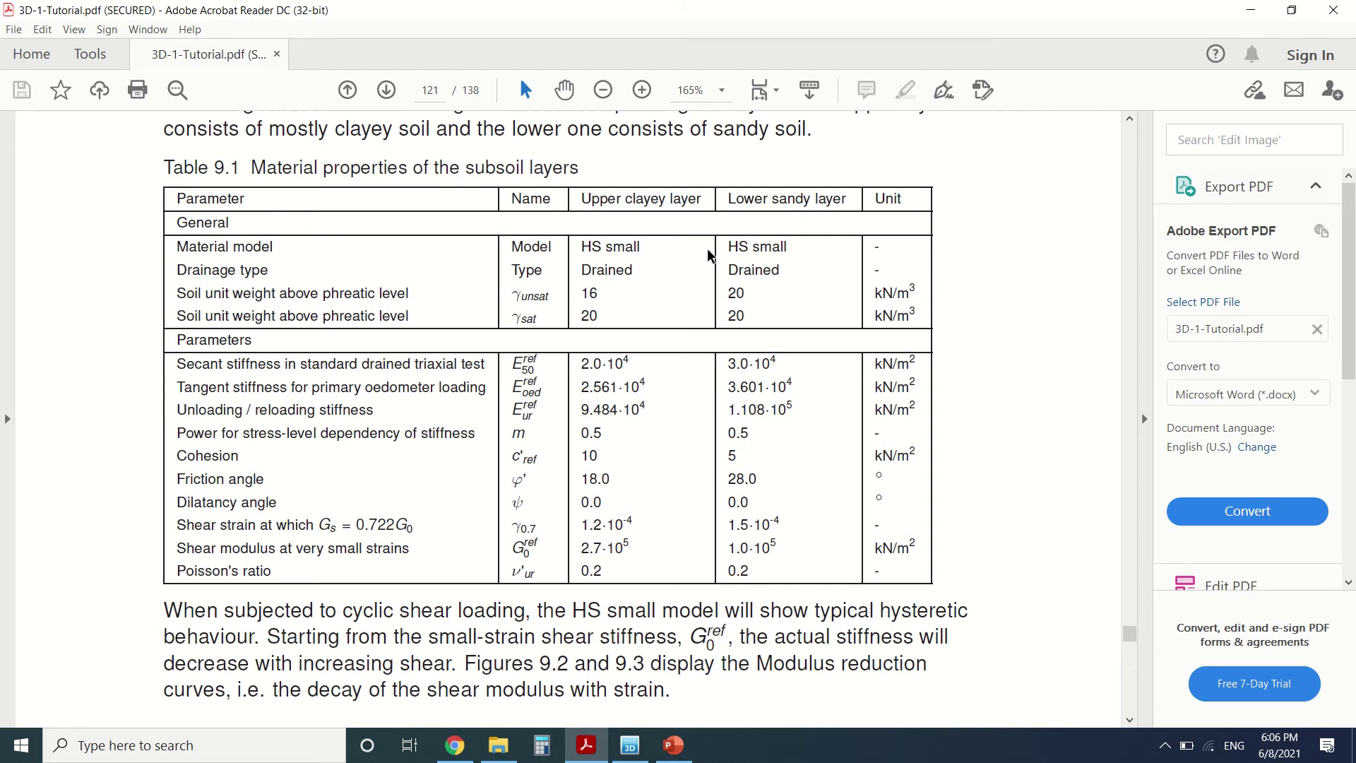
scroll(662, 250, "down", 1)
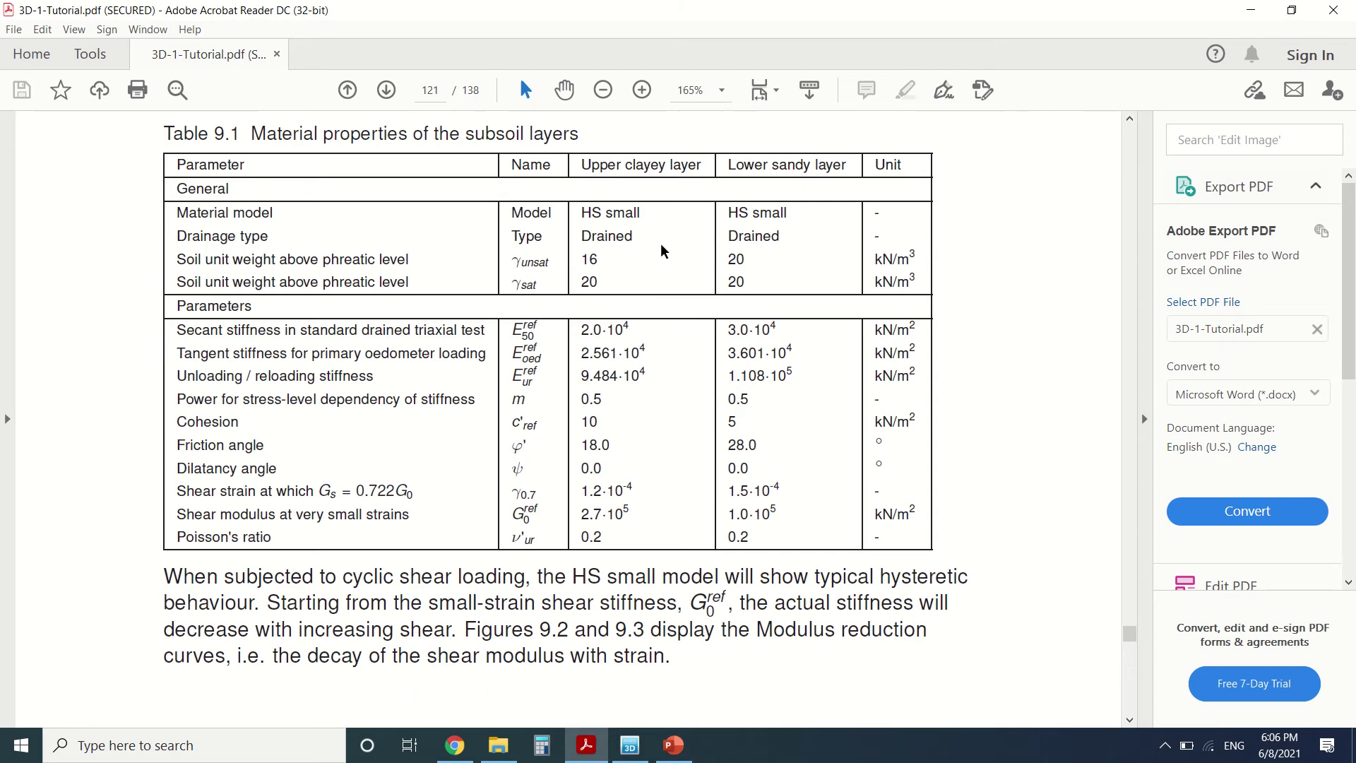
scroll(662, 250, "down", 1)
scroll(661, 250, "down", 14)
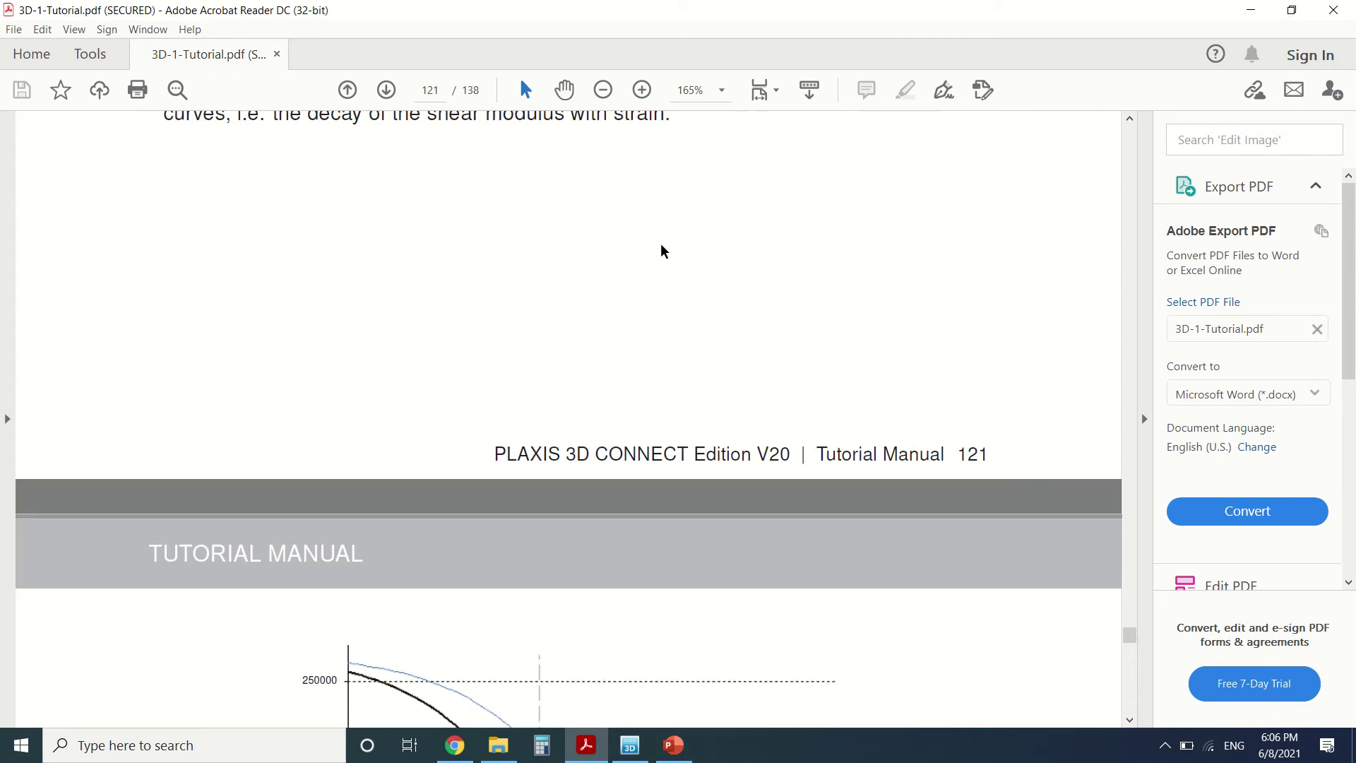
Step: Review the modulus reduction and damping curves, Table 9.2 and the start of section 9.1.3 on structural elements
scroll(661, 246, "down", 16)
scroll(661, 244, "down", 2)
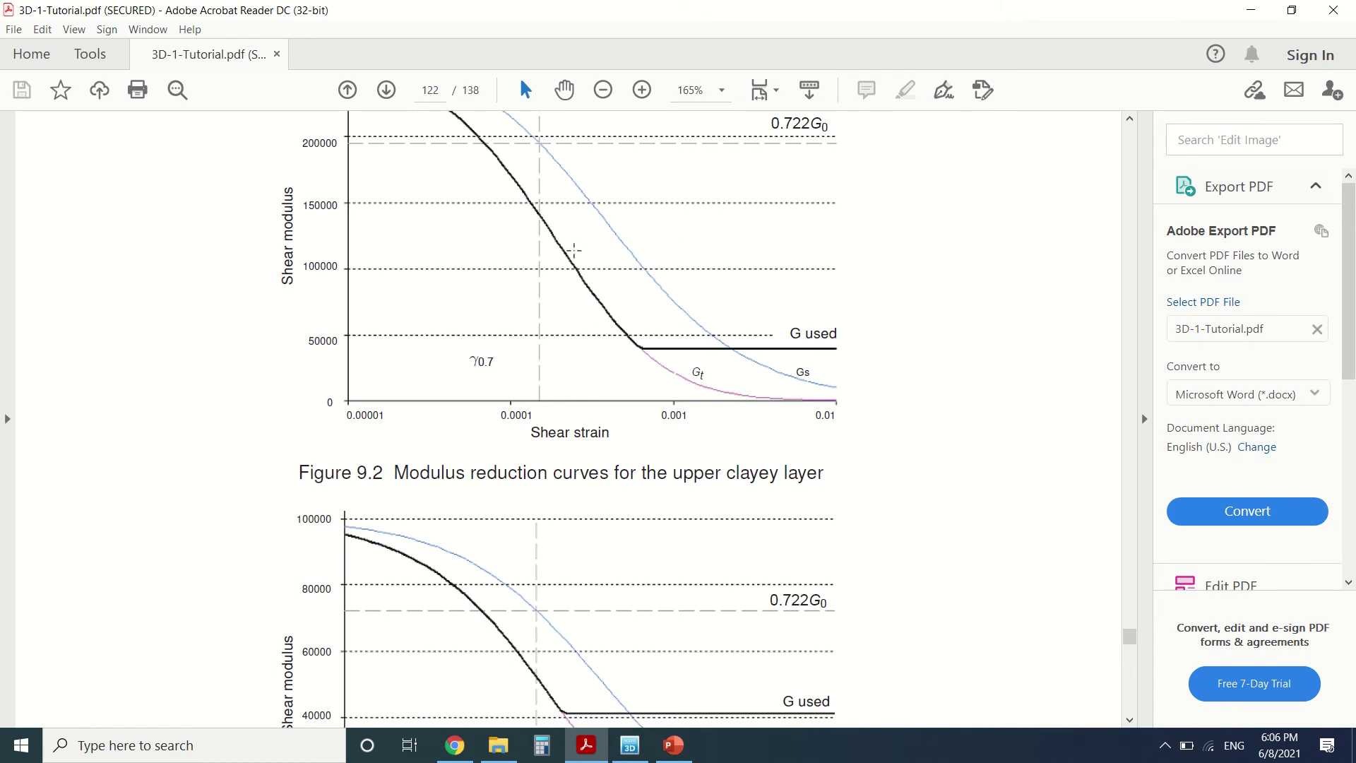
scroll(581, 254, "down", 12)
scroll(581, 327, "down", 7)
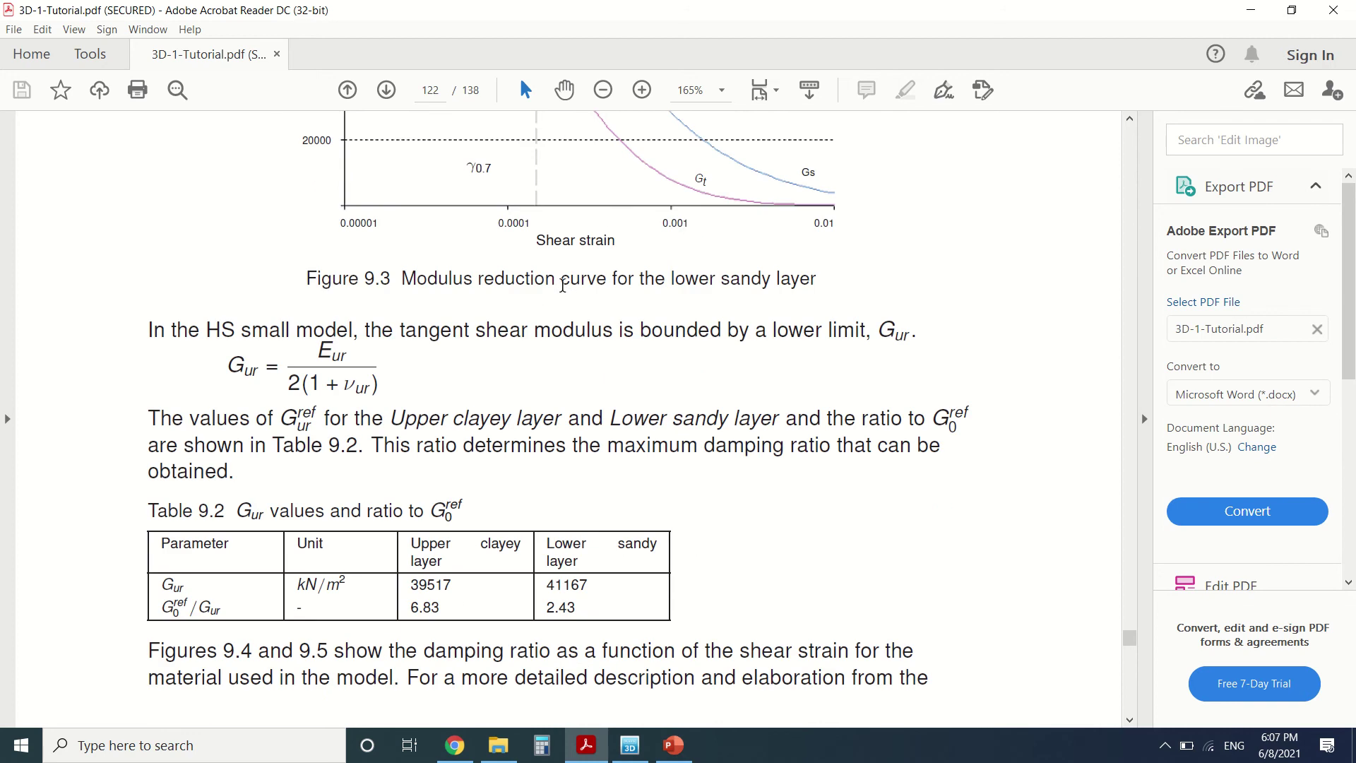
scroll(562, 285, "down", 20)
scroll(562, 285, "down", 20)
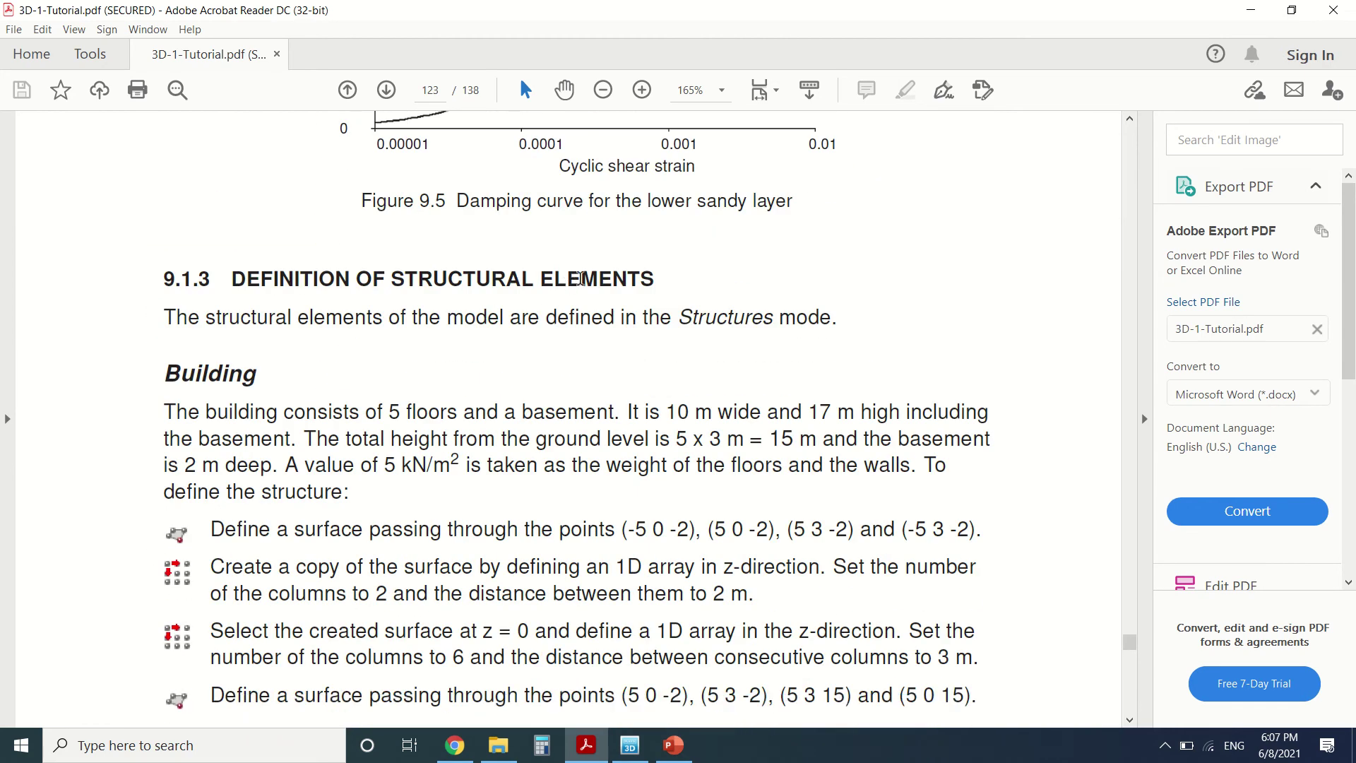
scroll(576, 279, "down", 4)
Step: Switch to PLAXIS 3D and inspect the general properties of the Tutorial 9 - Lower sandy layer material set, leaving it unedited
left_click(641, 758)
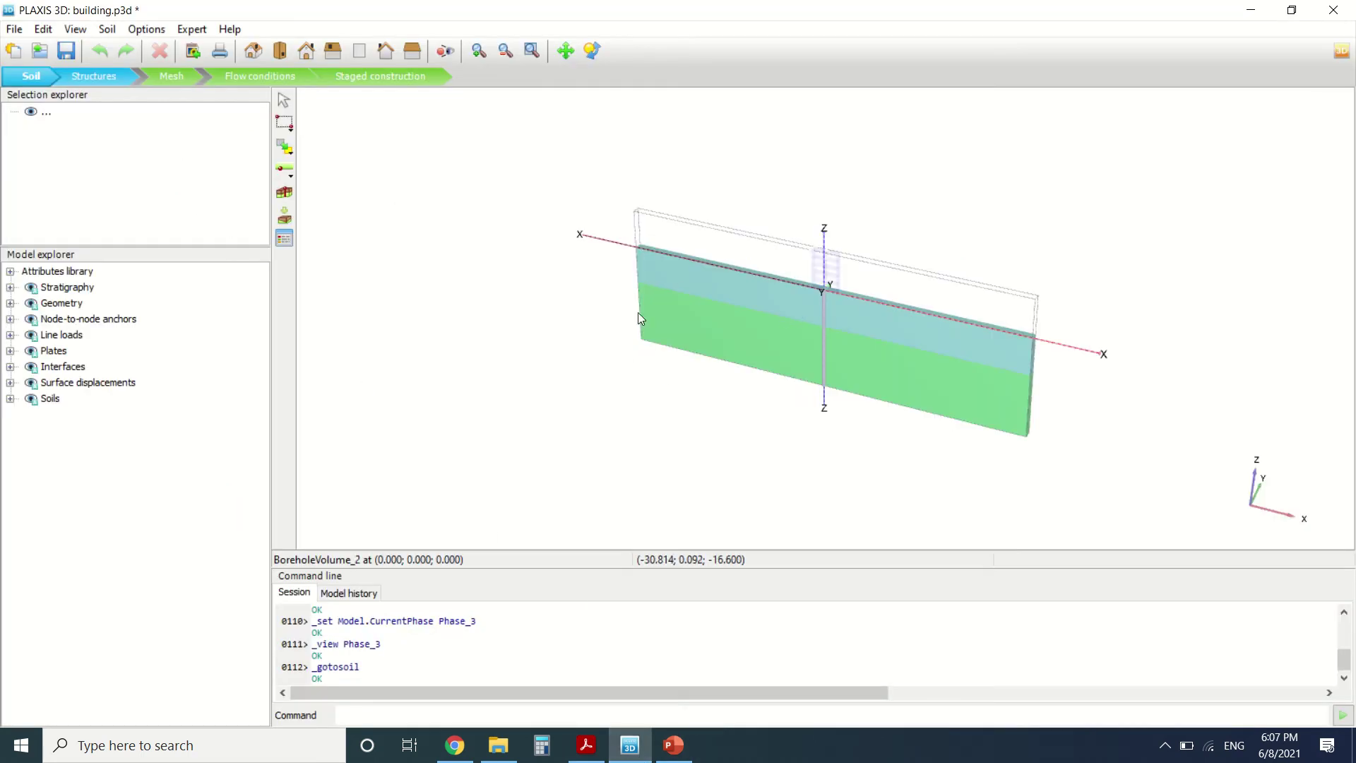
left_click(285, 240)
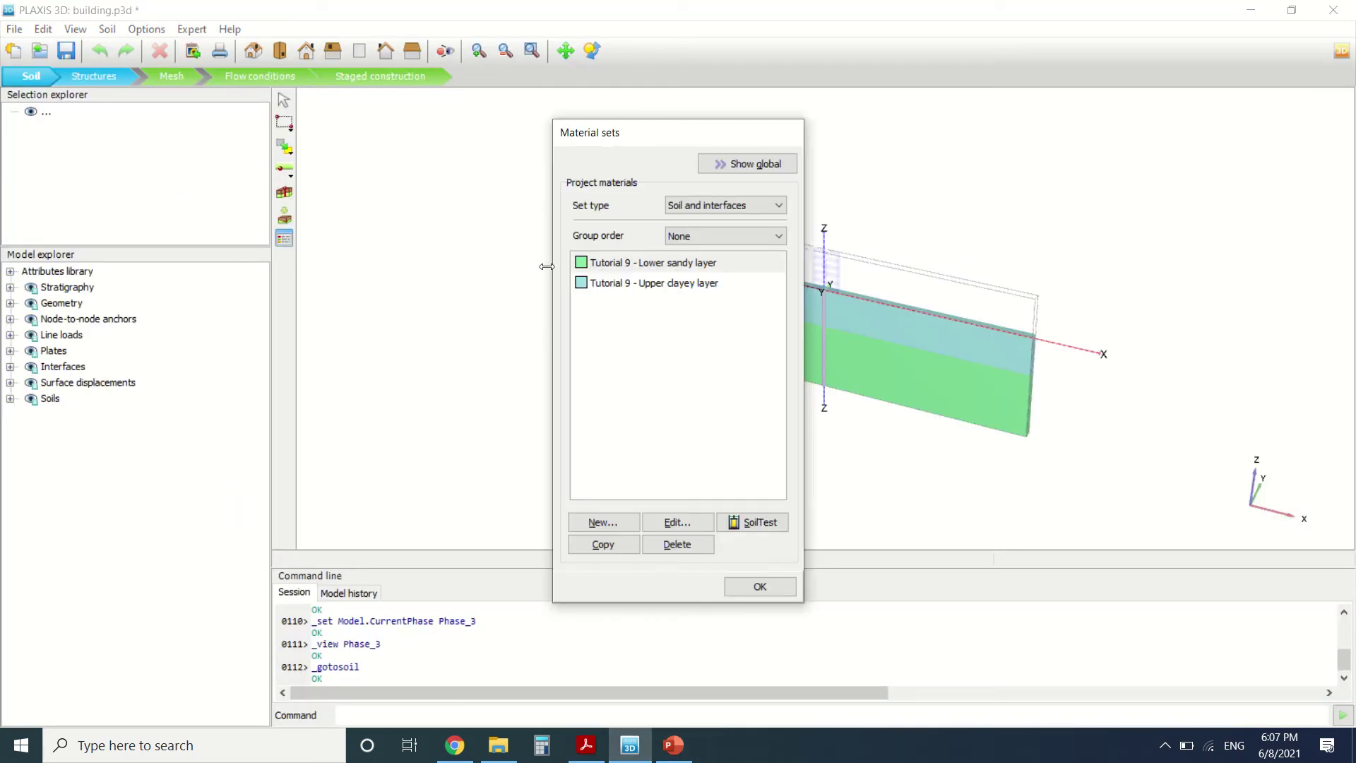
left_click(659, 522)
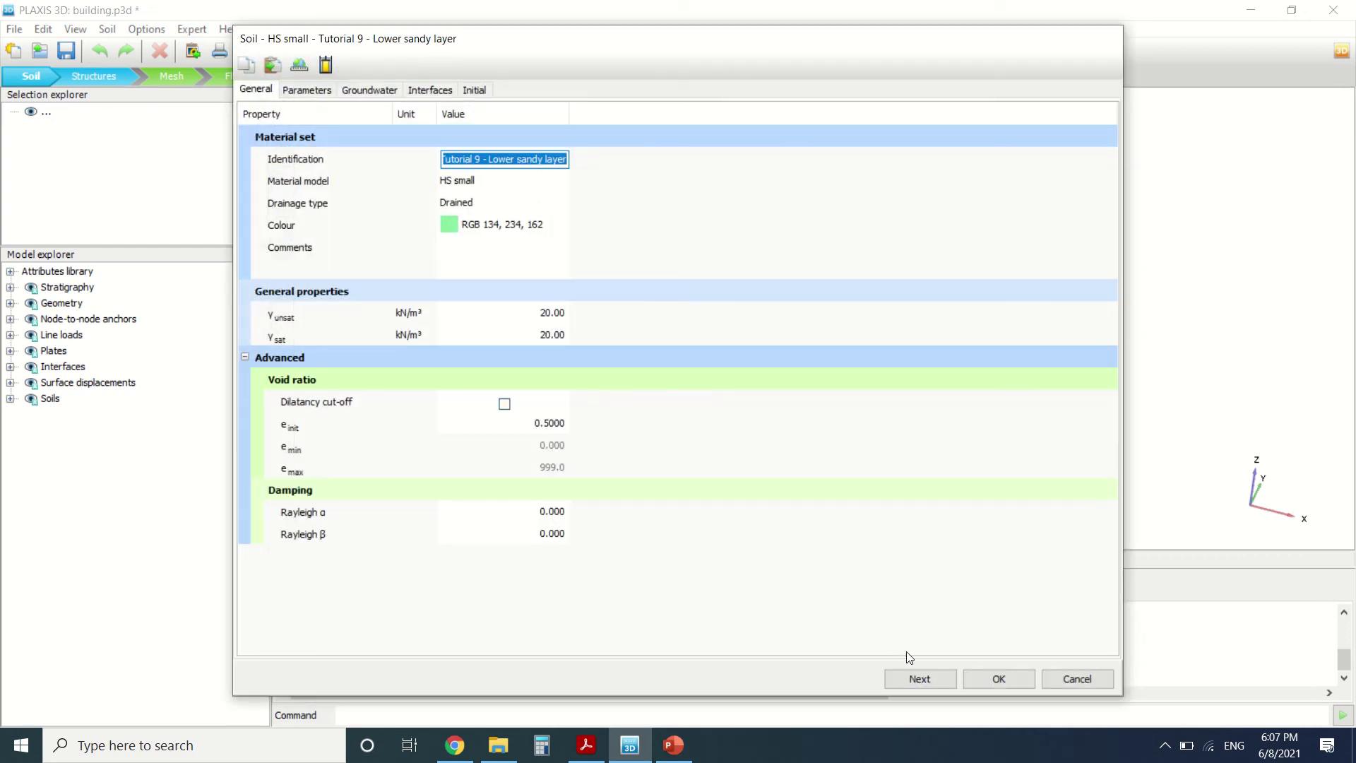
left_click(1047, 678)
left_click(772, 593)
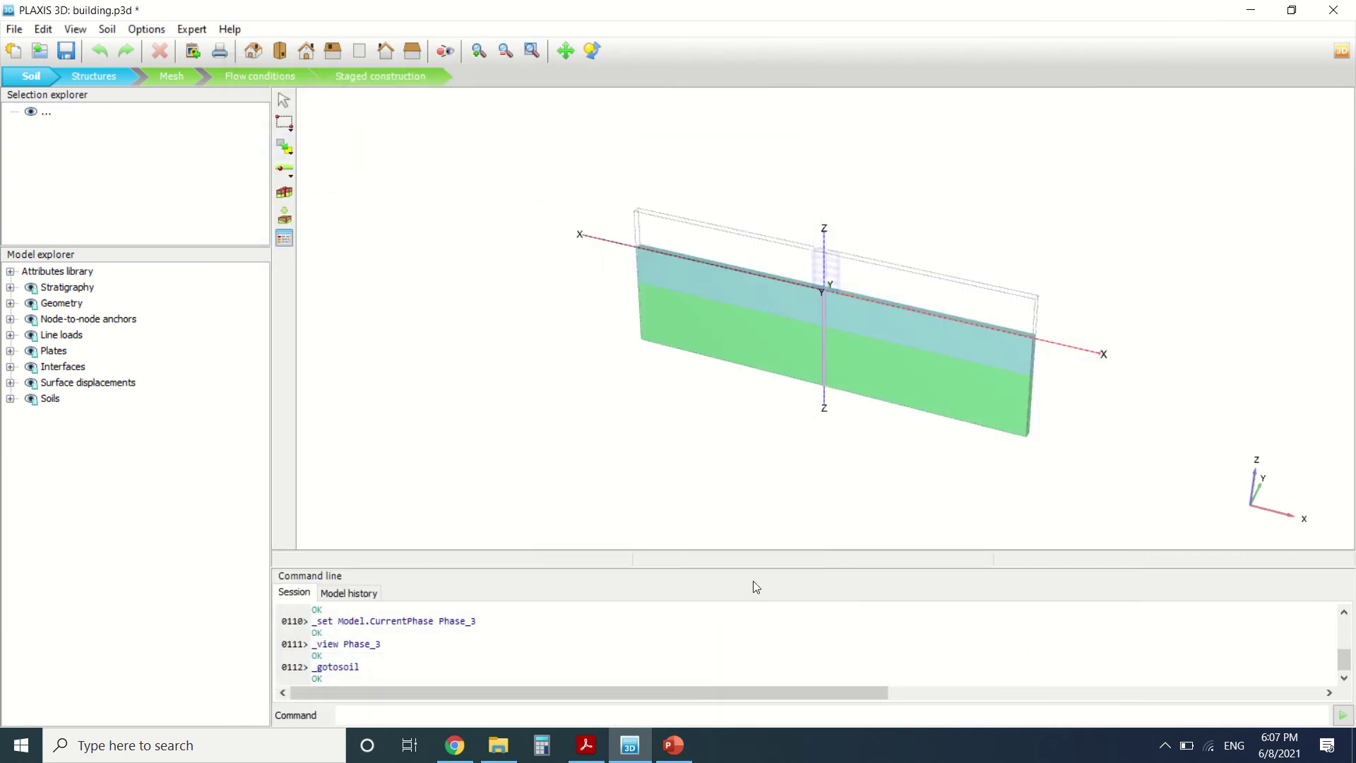
Step: Go to Structures mode and inspect the building's floor plates, including the ground-level floor
left_click(95, 75)
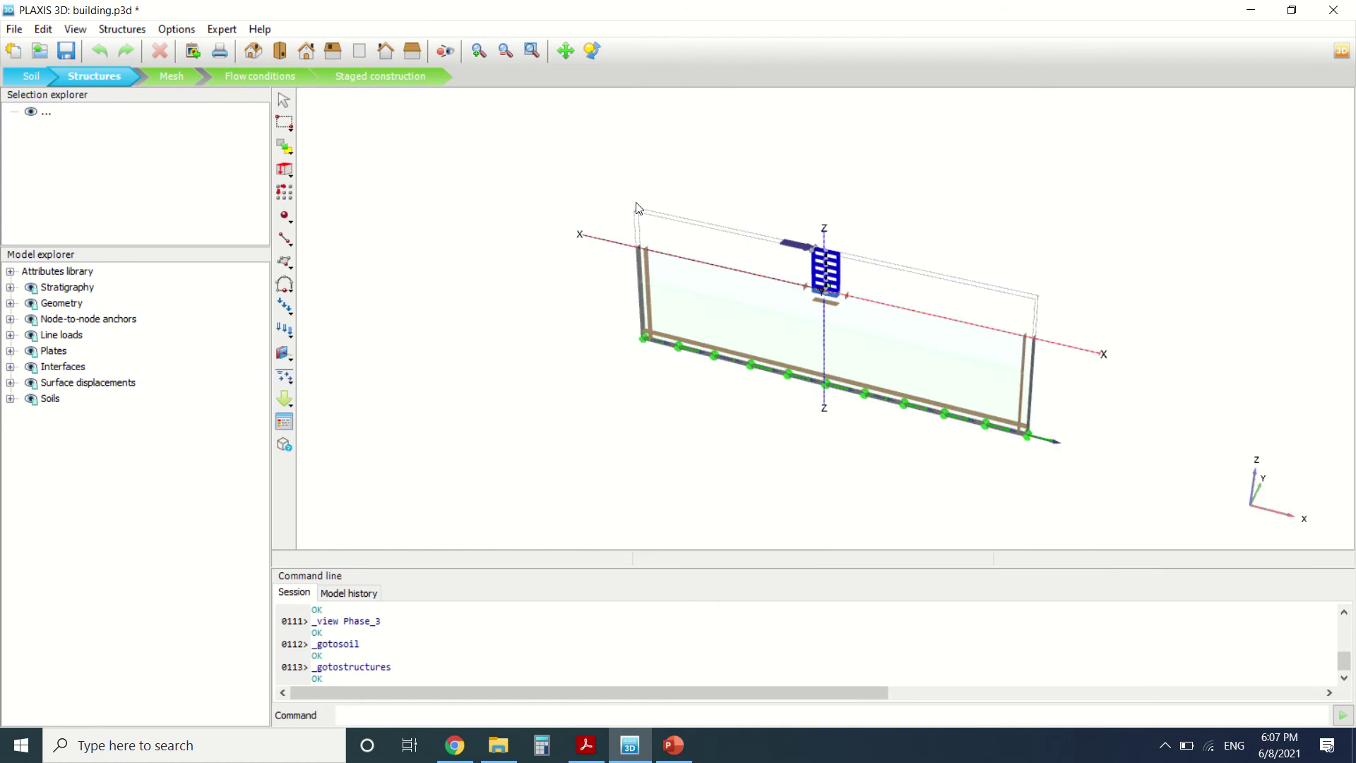
scroll(784, 240, "up", 6)
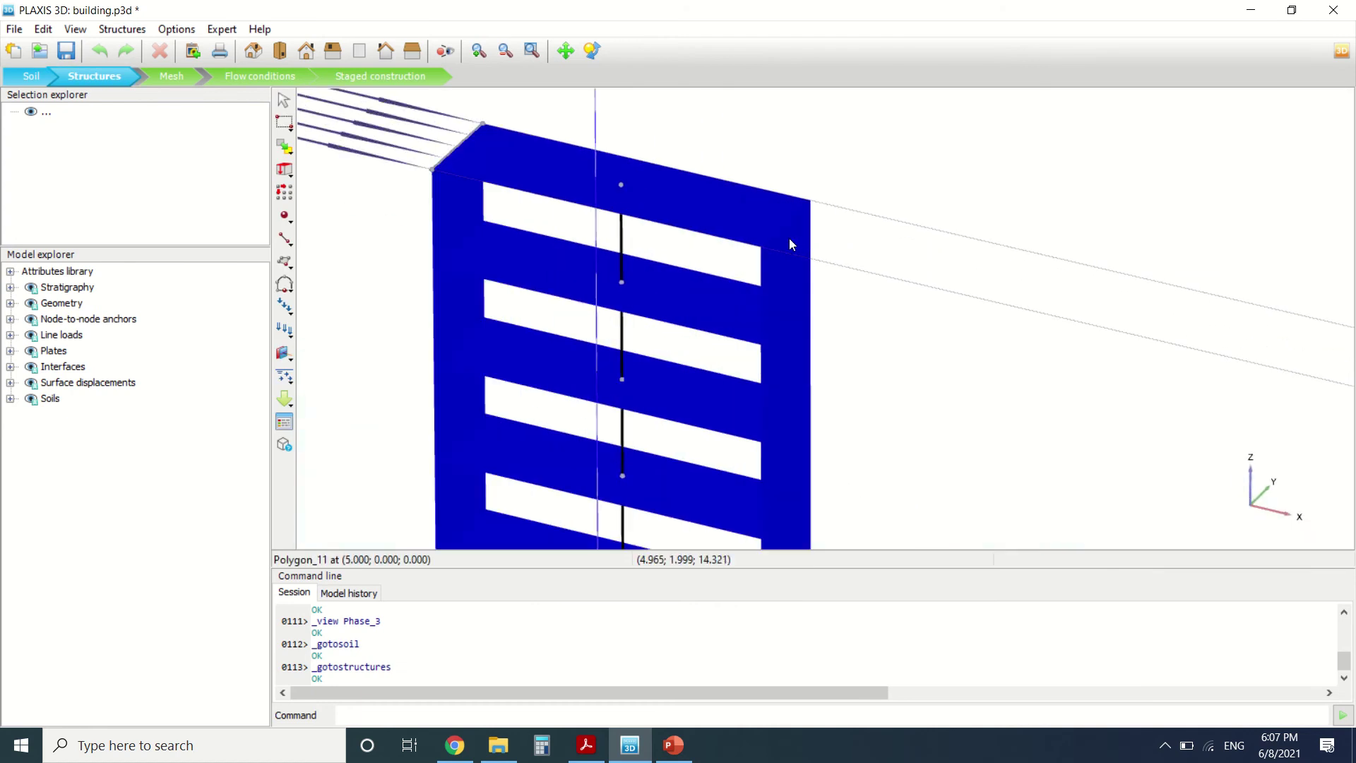
left_click(757, 224)
scroll(758, 223, "down", 3)
left_click(712, 269)
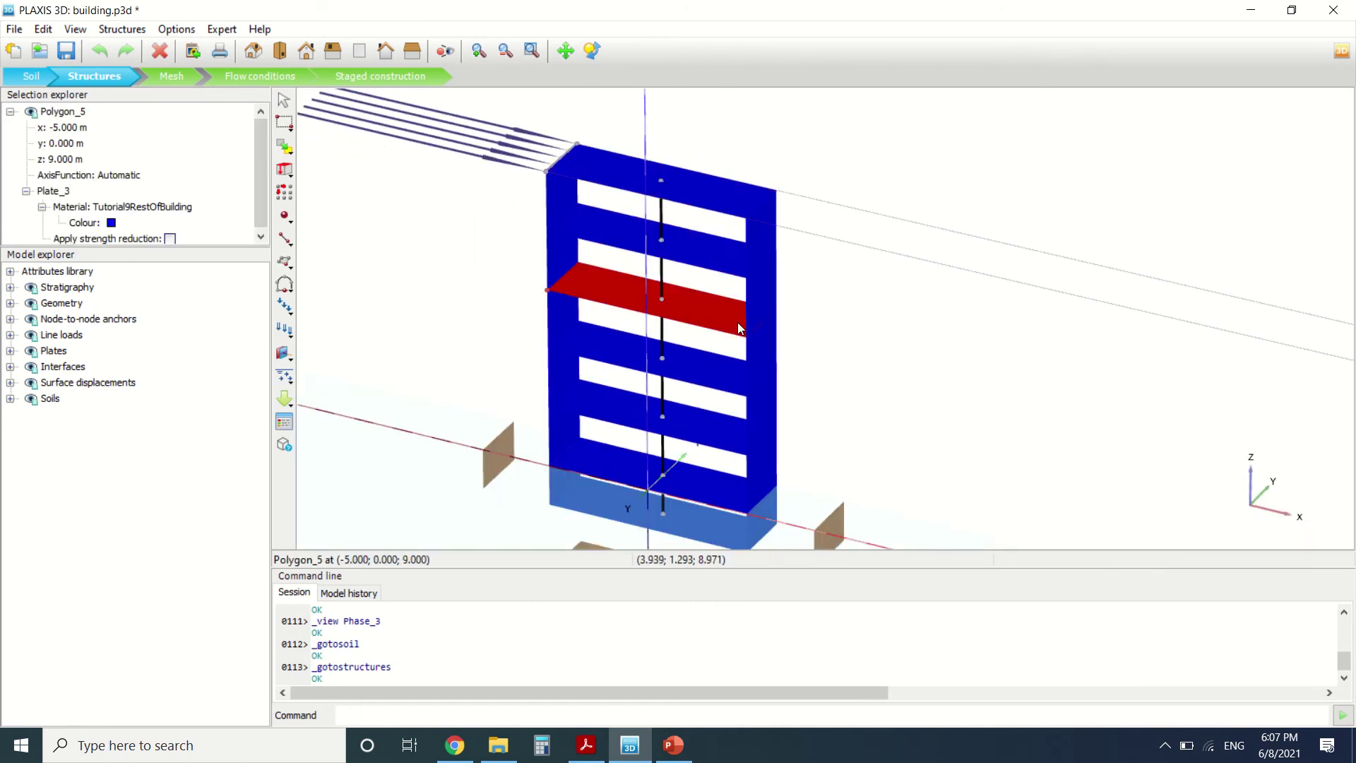
left_click(715, 376)
scroll(714, 376, "down", 2)
left_click(710, 475)
scroll(710, 474, "down", 2)
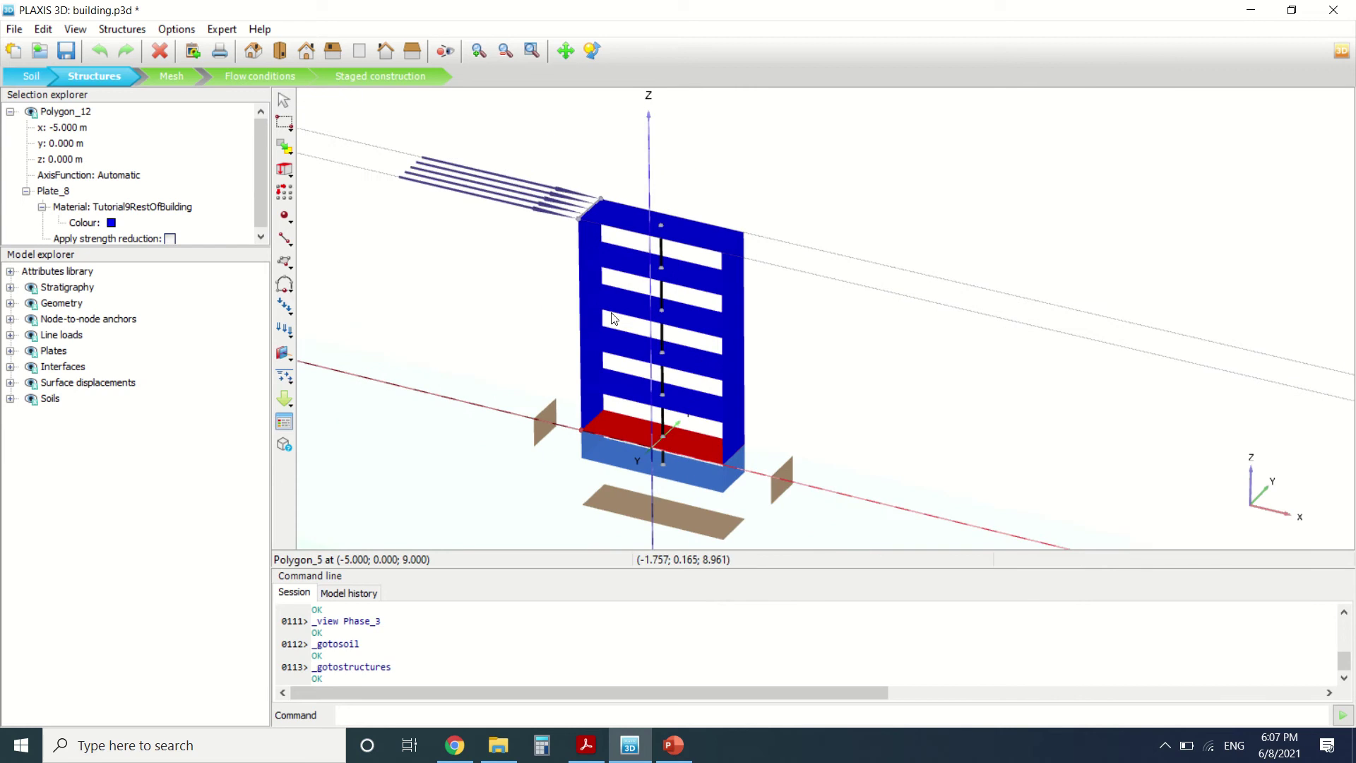
Step: Inspect the building's side walls, the basement floor and a segment of the central column
left_click(636, 314)
left_click(732, 339)
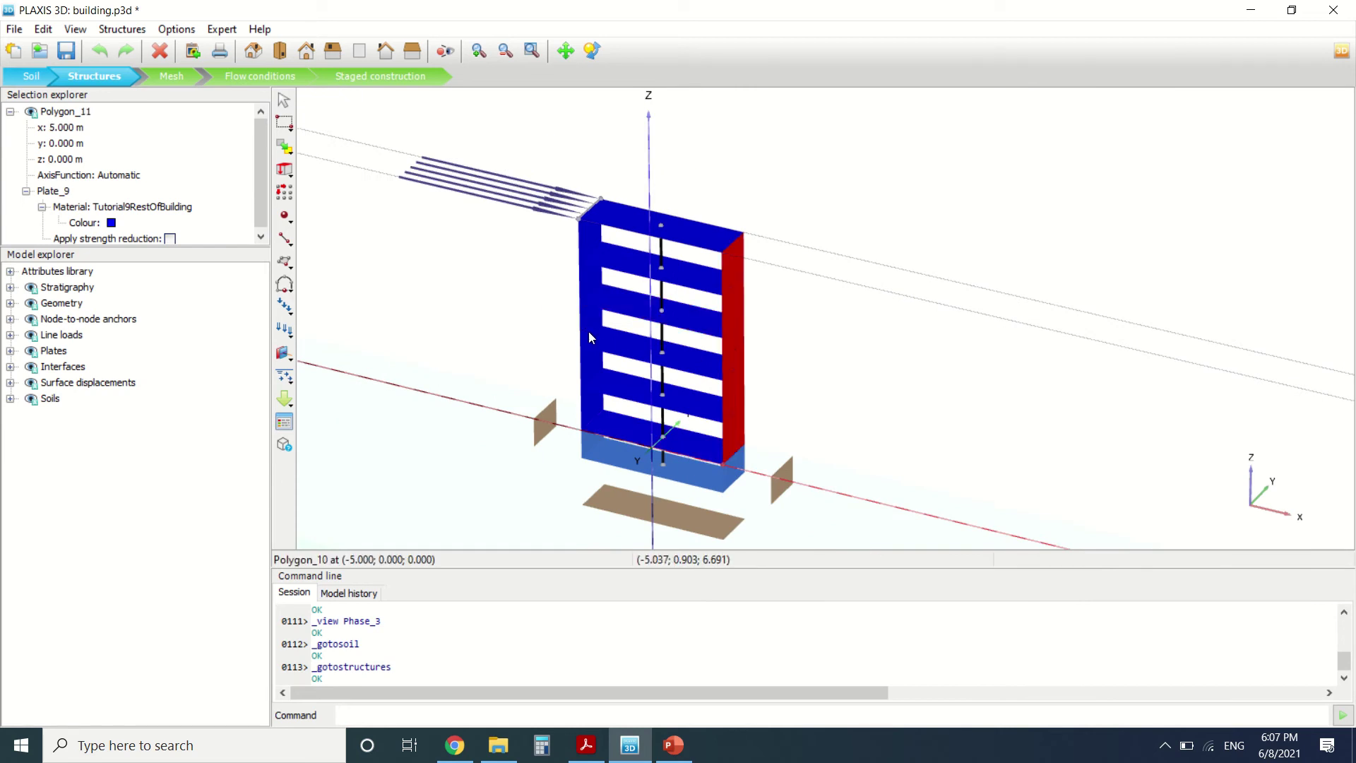
left_click(585, 331)
left_click(639, 470)
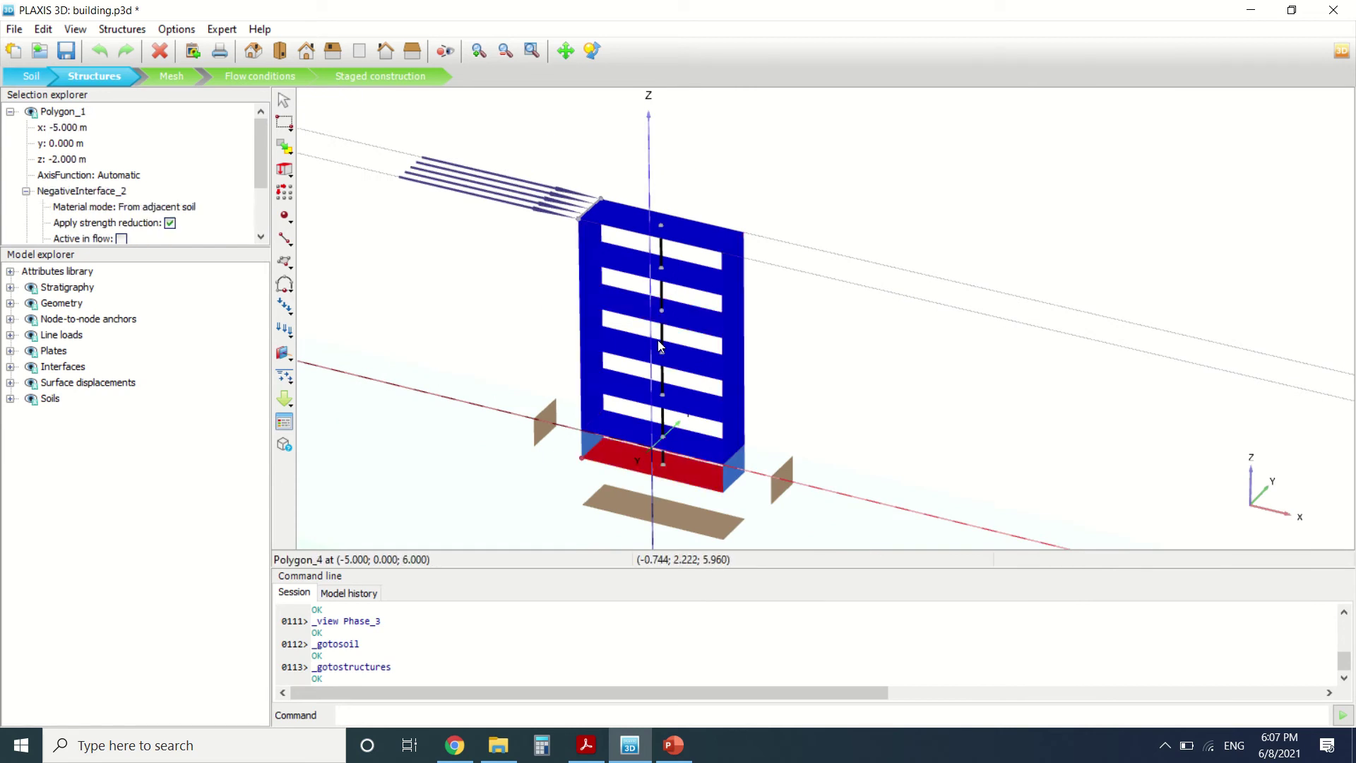
key("Escape")
left_click(662, 344)
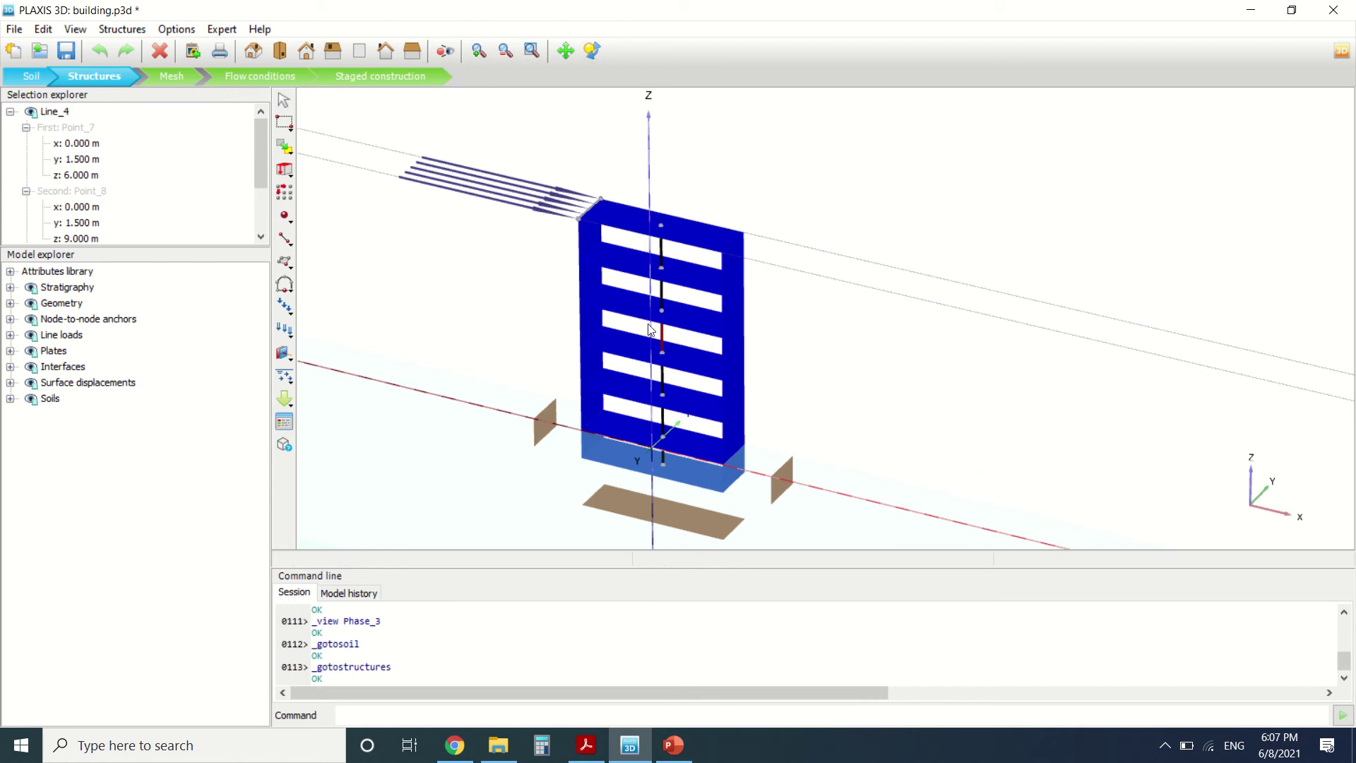
Step: Return to the PDF manual and review the plate properties, central column instructions and anchor properties up to the Loads section
left_click(586, 745)
scroll(494, 375, "down", 10)
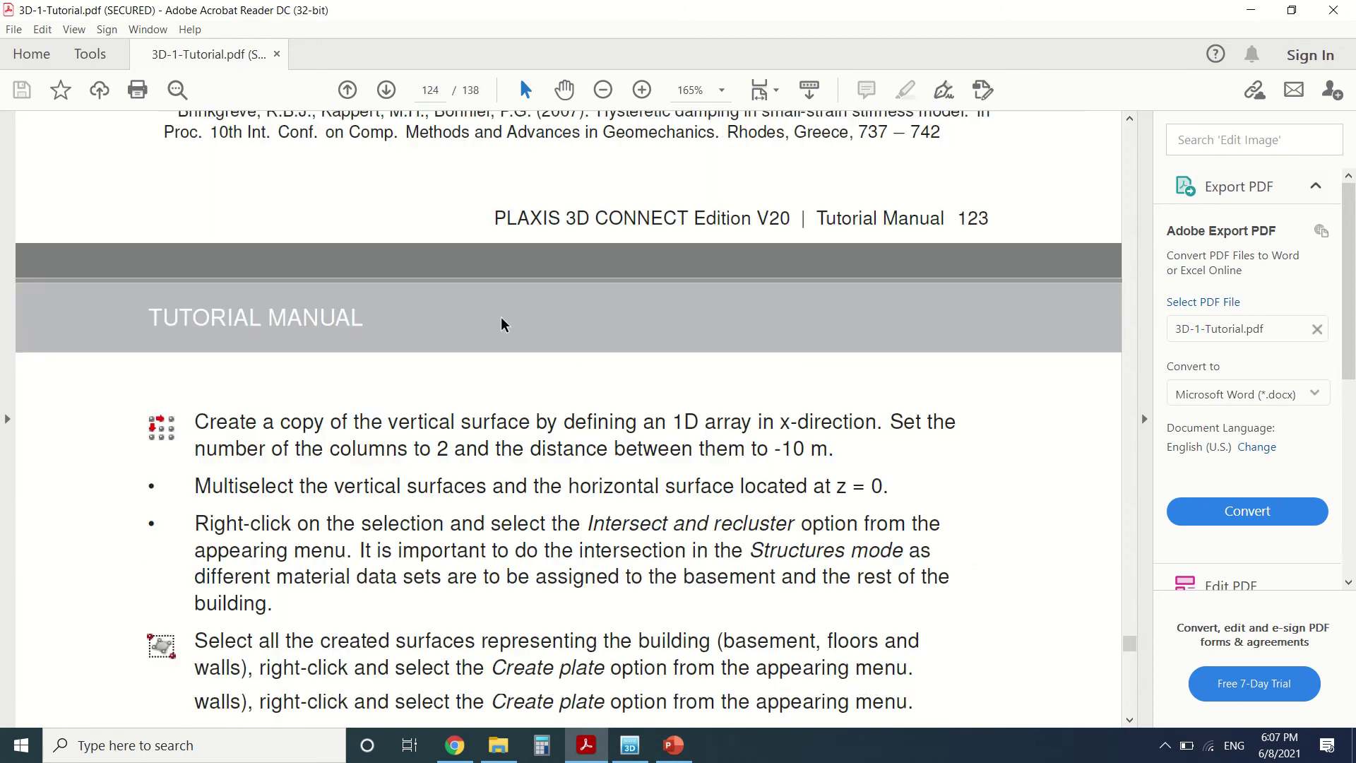
scroll(507, 305, "down", 3)
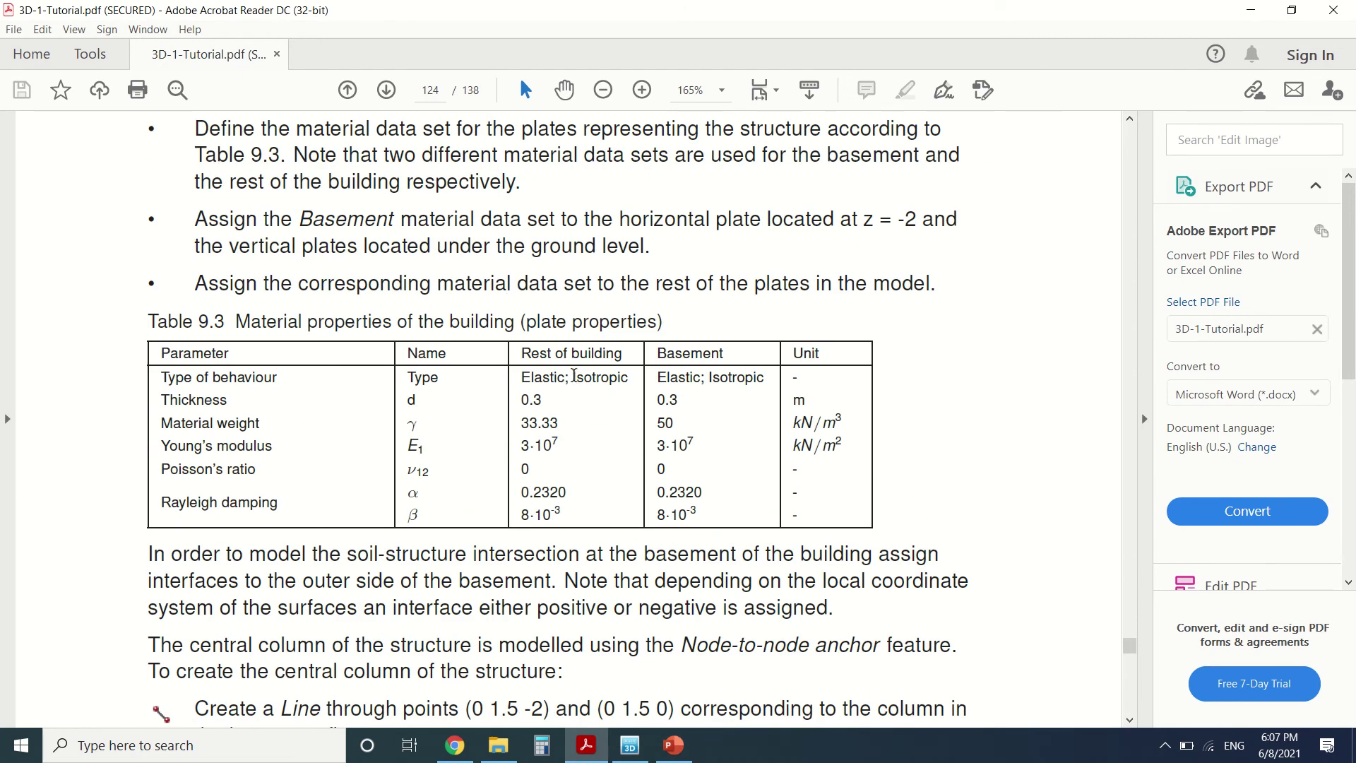
scroll(575, 375, "down", 1)
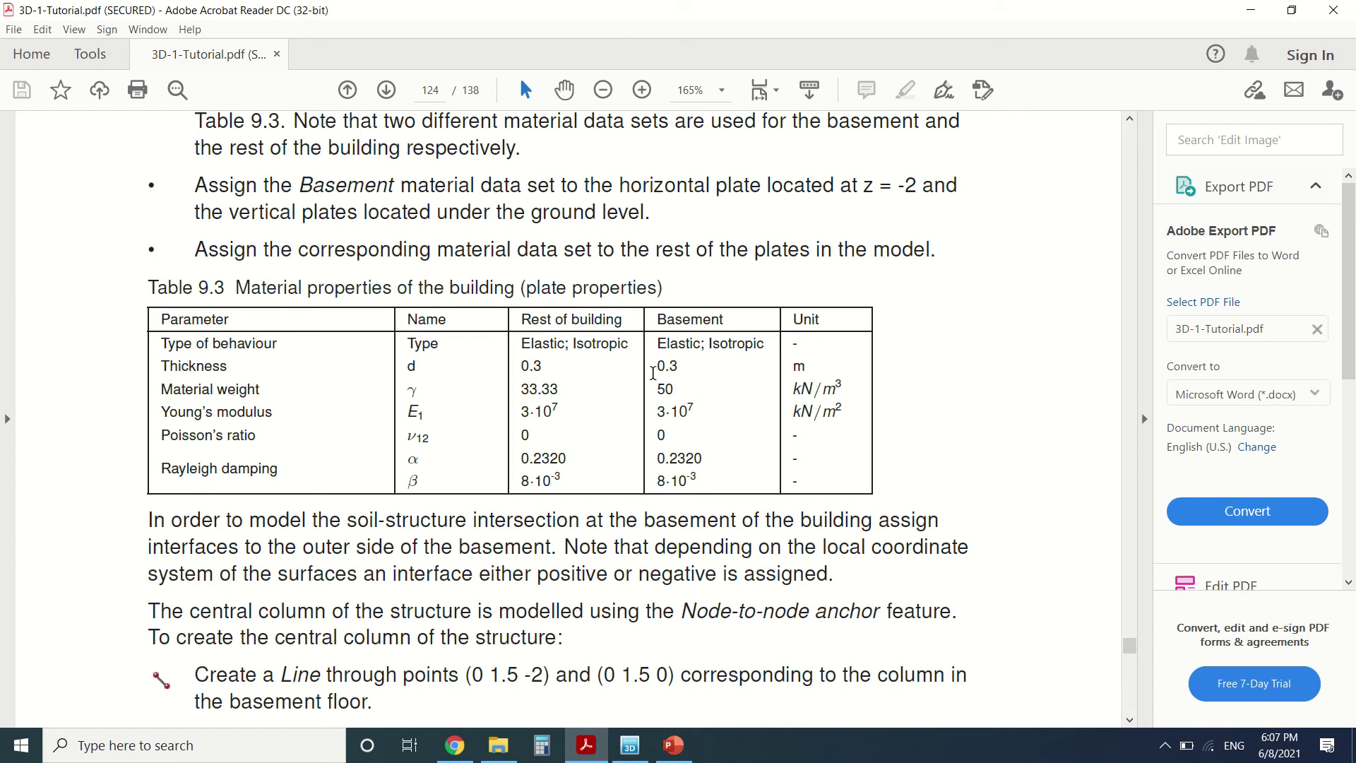
scroll(651, 371, "down", 5)
scroll(647, 358, "down", 11)
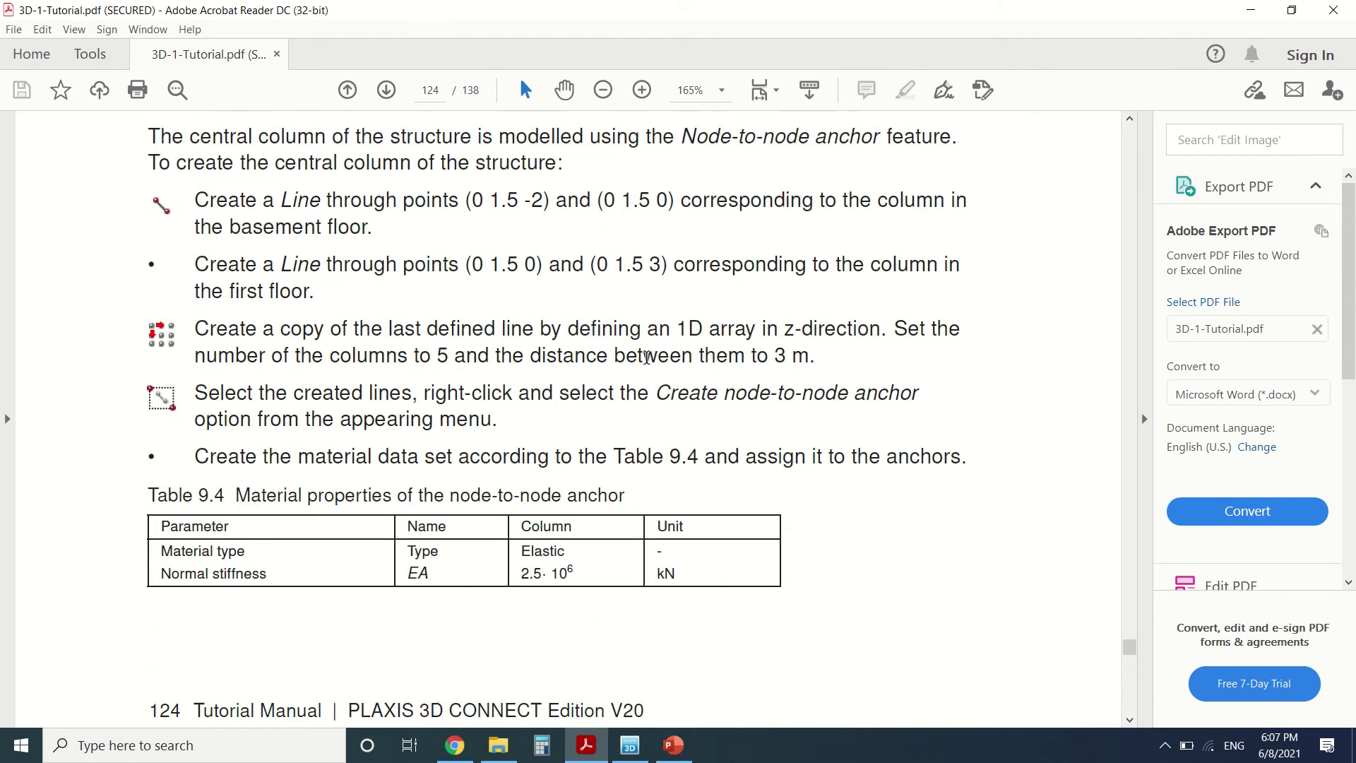
scroll(649, 362, "down", 7)
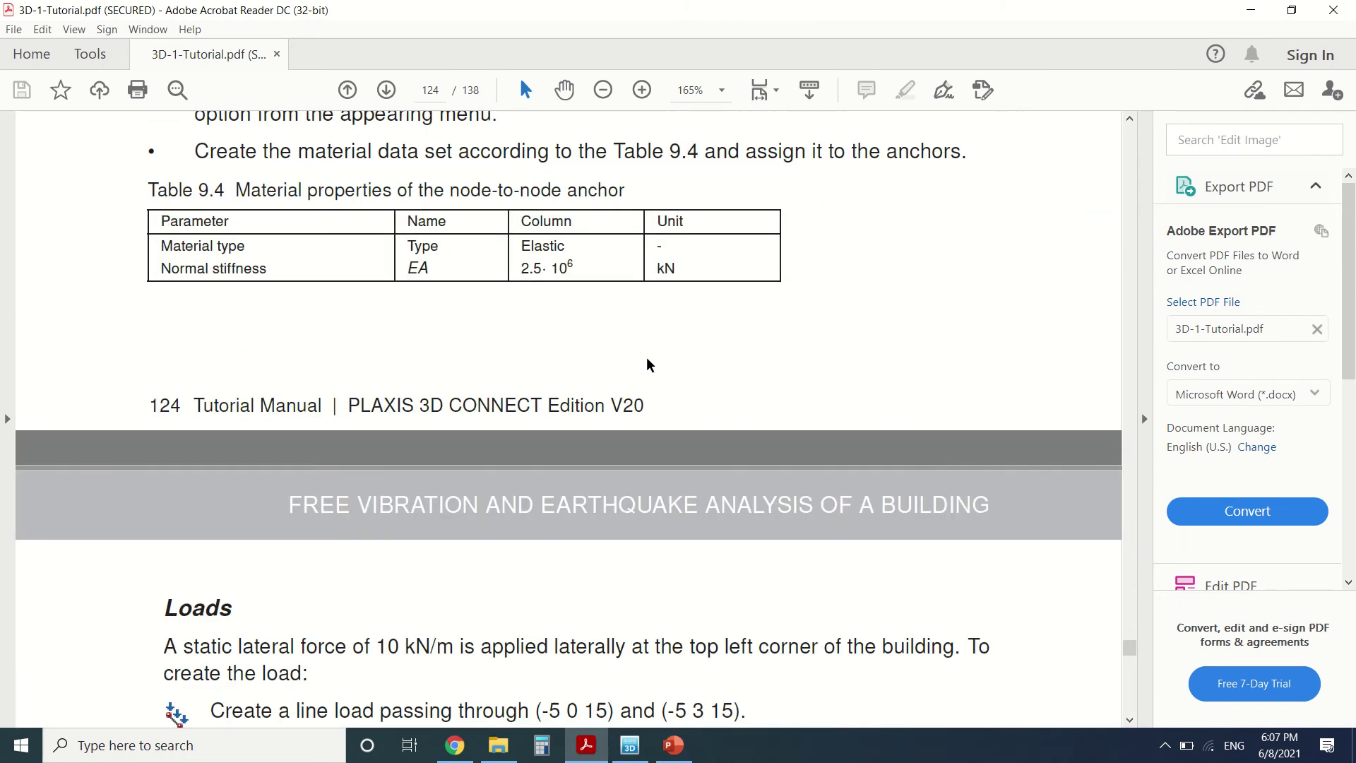
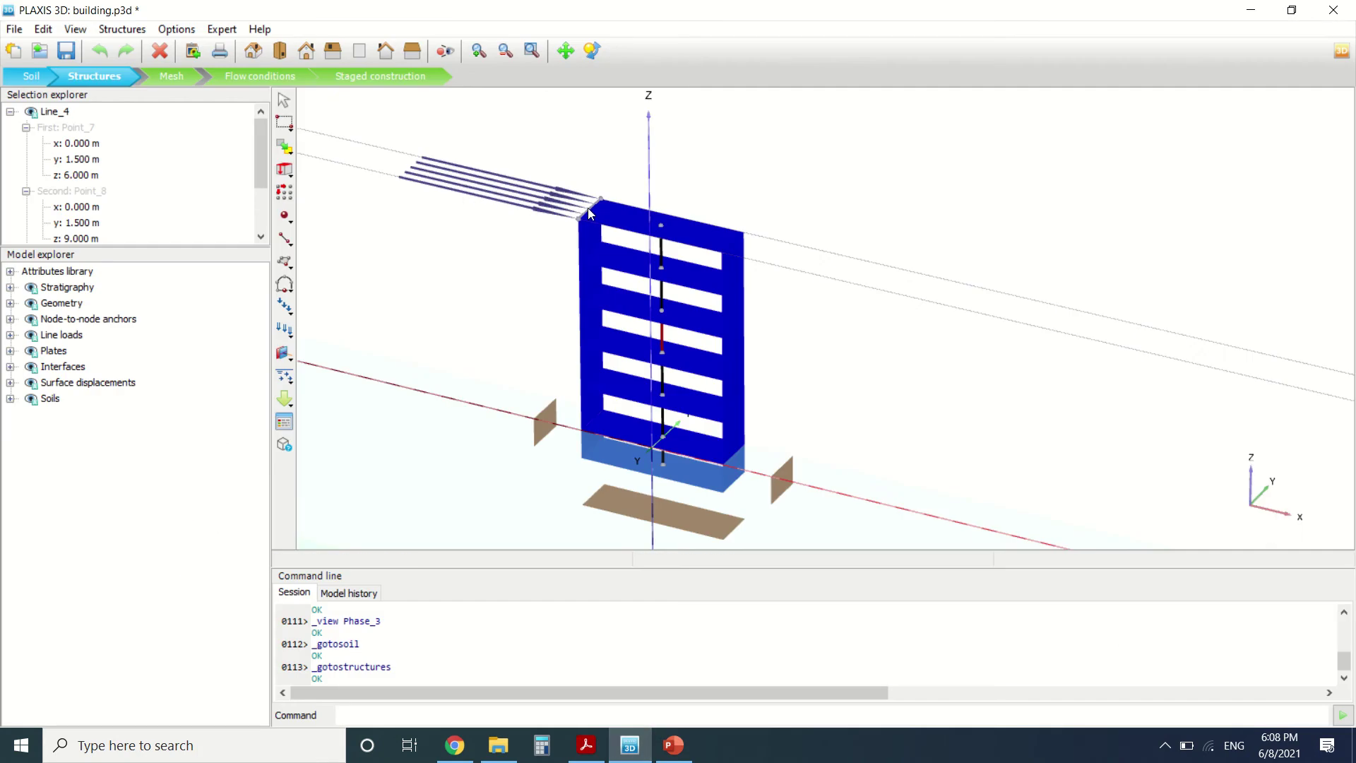
Step: Examine the lateral line load at the building's upper corner in the PLAXIS 3D model
scroll(579, 254, "down", 3)
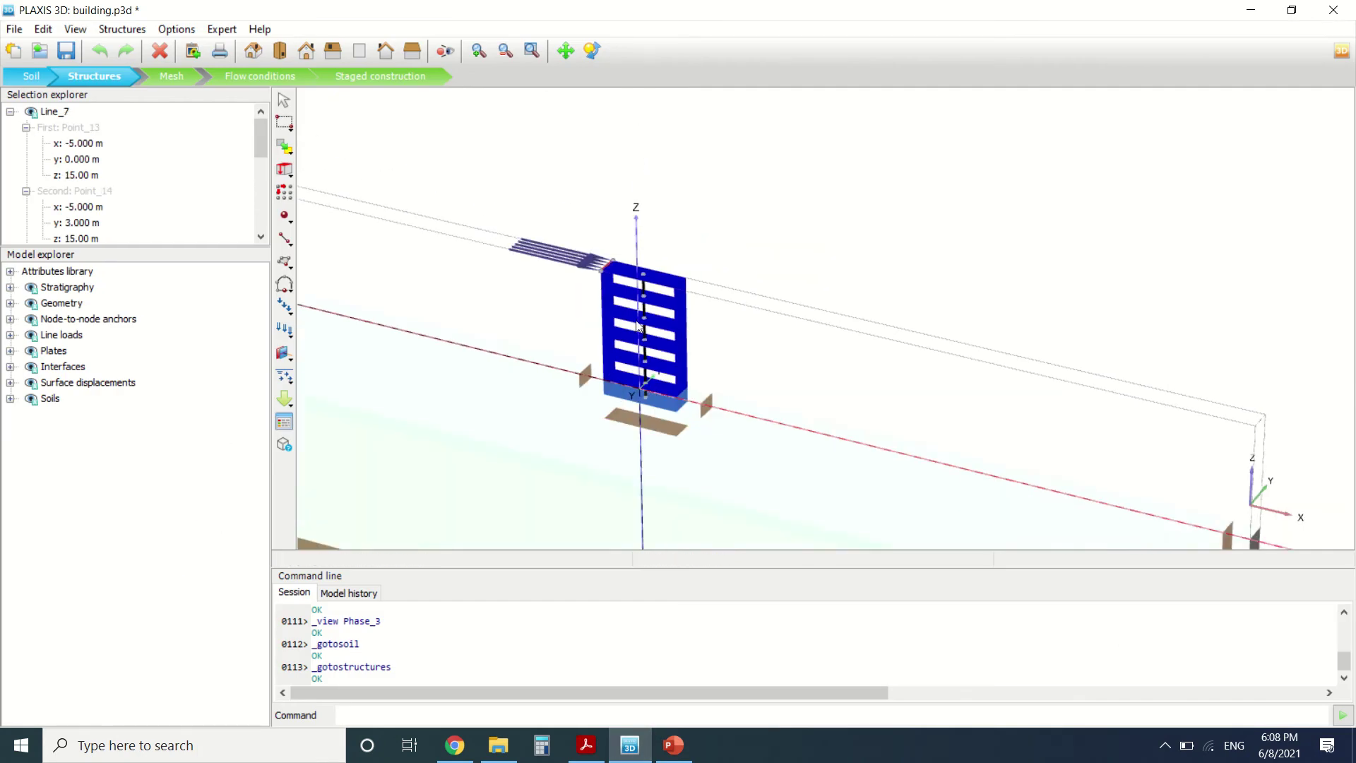
scroll(638, 327, "down", 5)
scroll(592, 270, "up", 4)
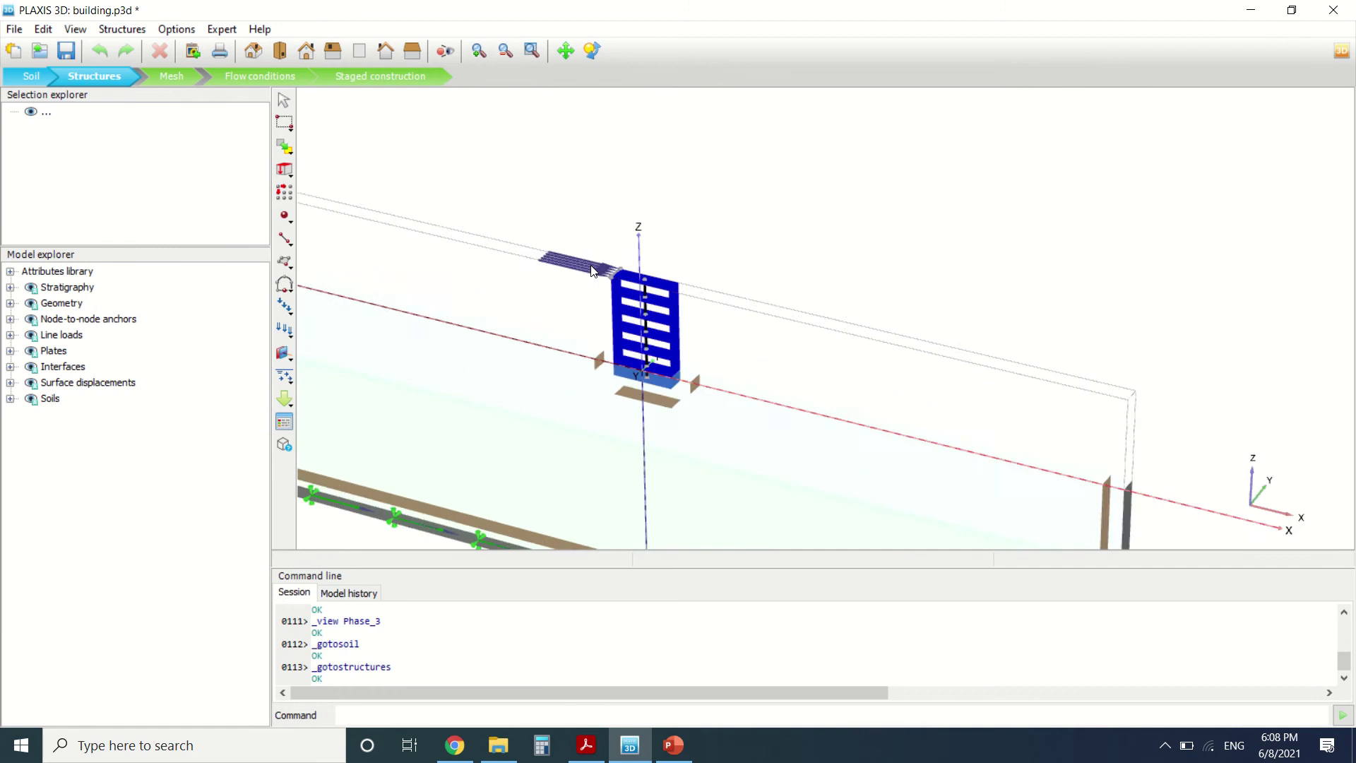
scroll(592, 271, "up", 3)
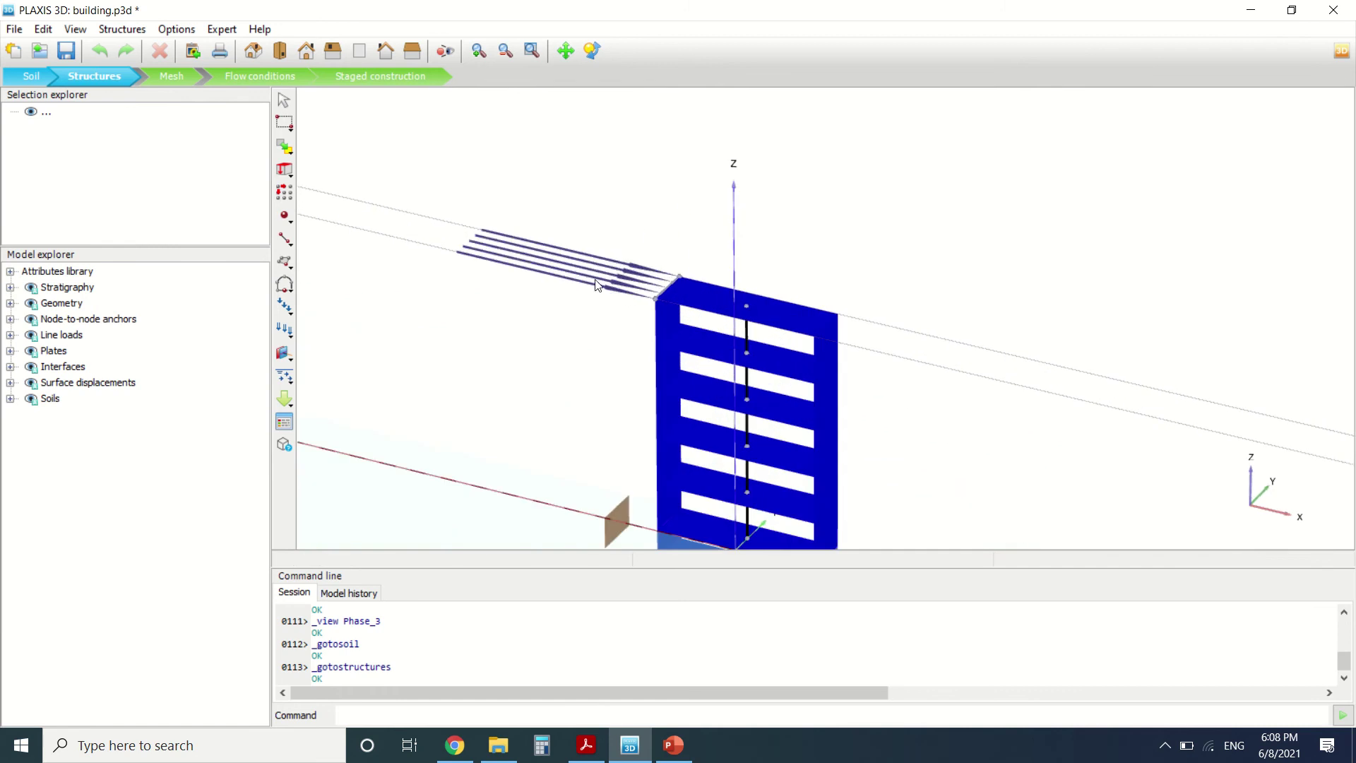
scroll(595, 285, "down", 5)
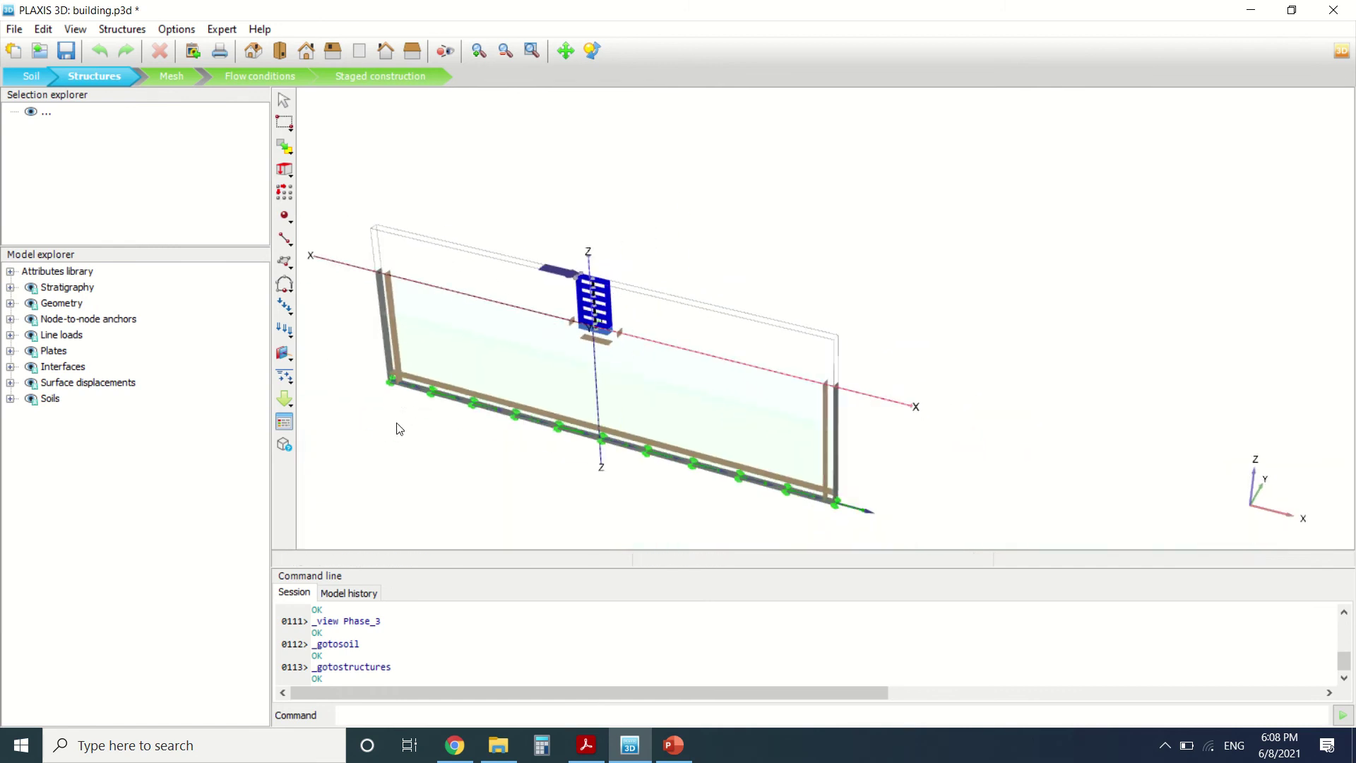
Step: Inspect the model's bottom boundary surface at z = -40 m and the vertical boundary surface at x = -80 m
scroll(399, 429, "up", 6)
scroll(335, 318, "down", 2)
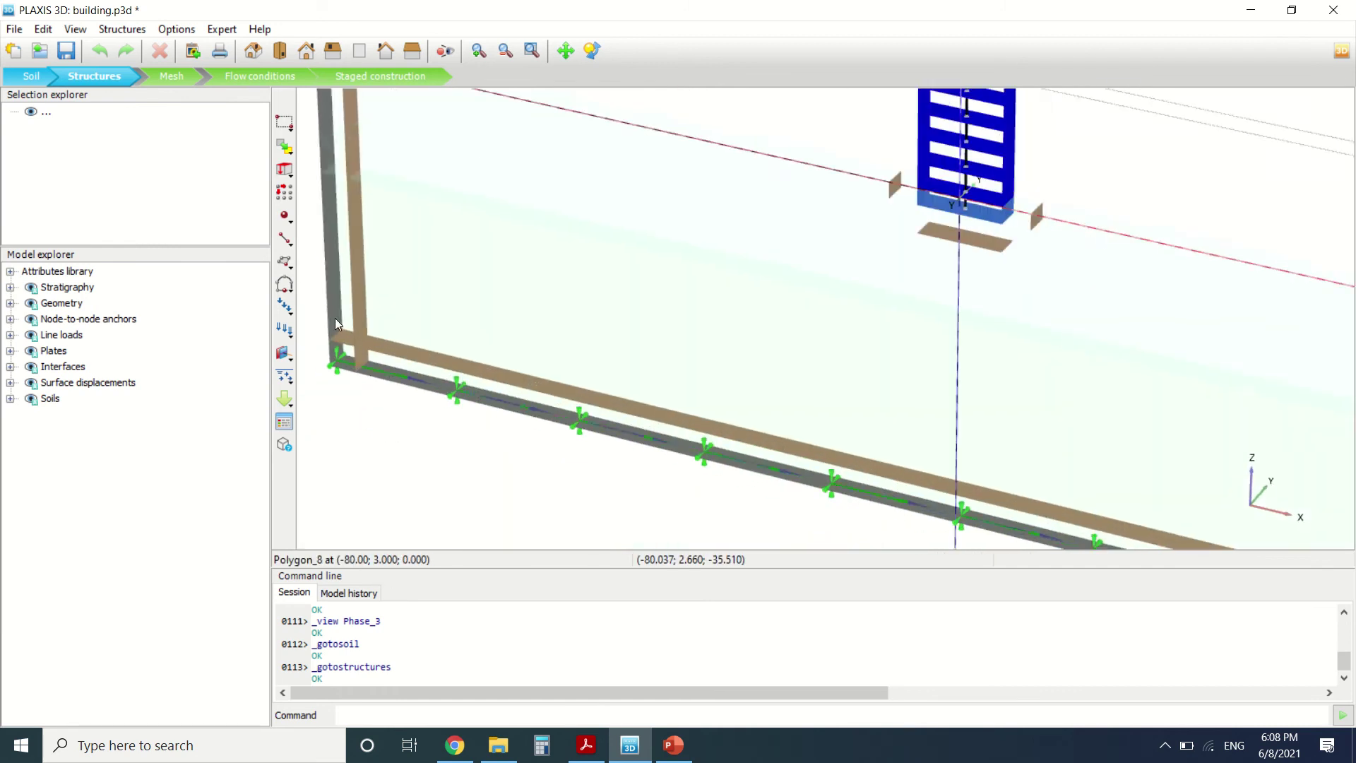
scroll(335, 318, "down", 3)
left_click(390, 361)
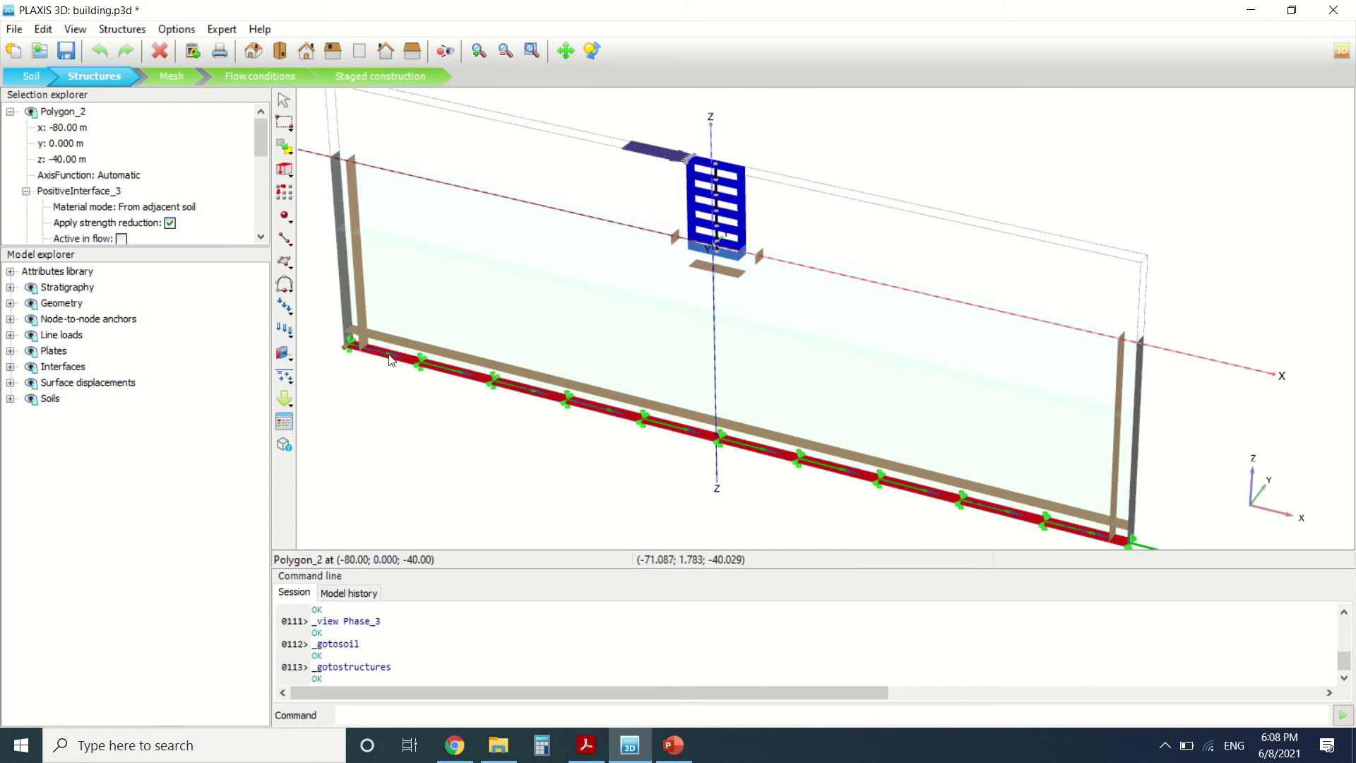
key("Escape")
left_click(345, 267)
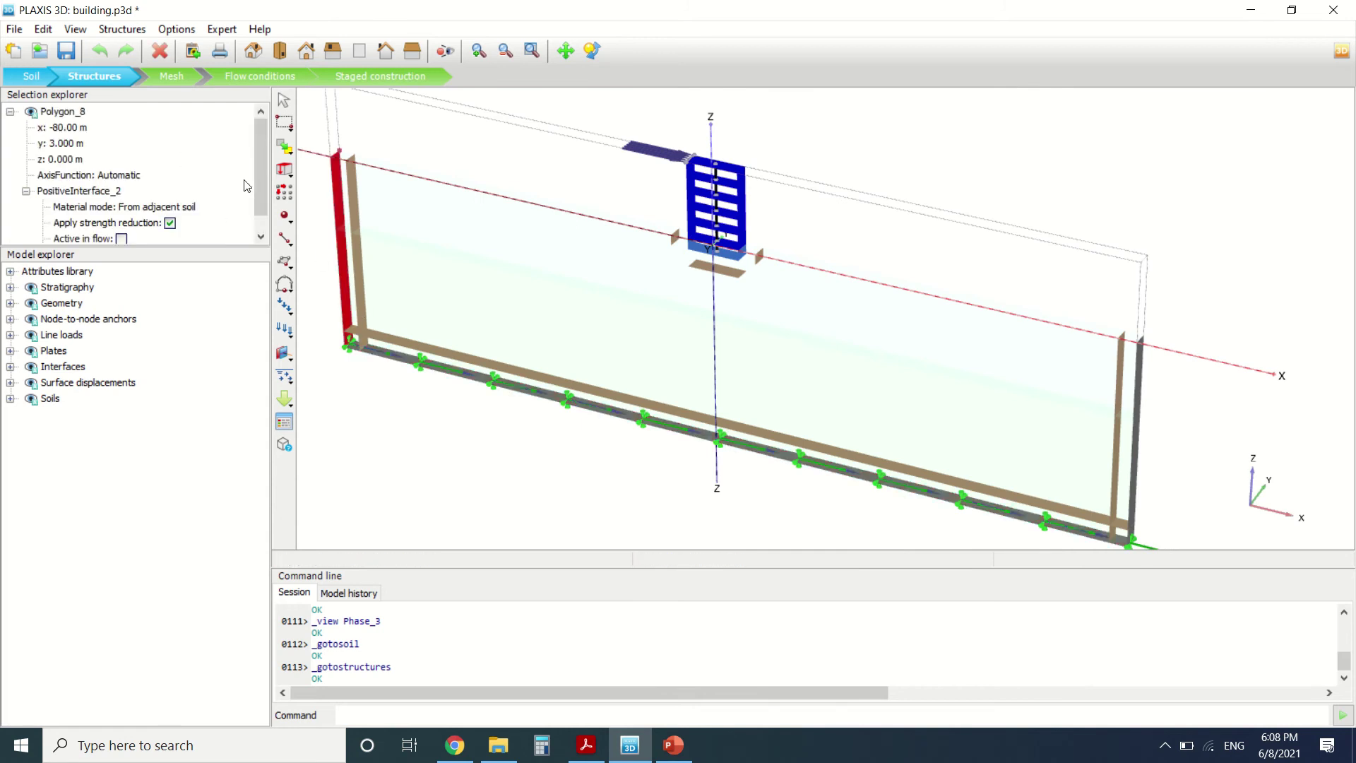
Step: Clear the selection and inspect the bottom surface displacement's properties down to its dynamic multiplier components in the model tree
key("Escape")
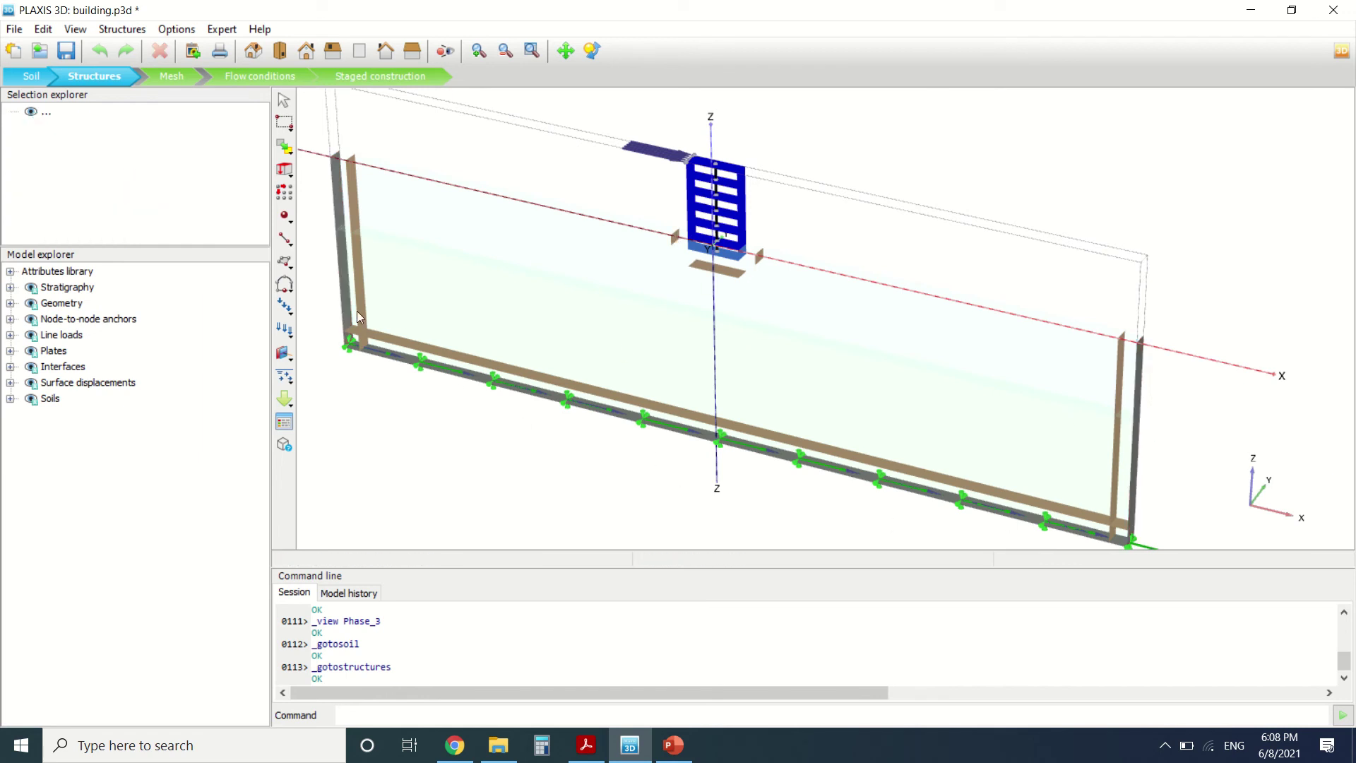
left_click(10, 383)
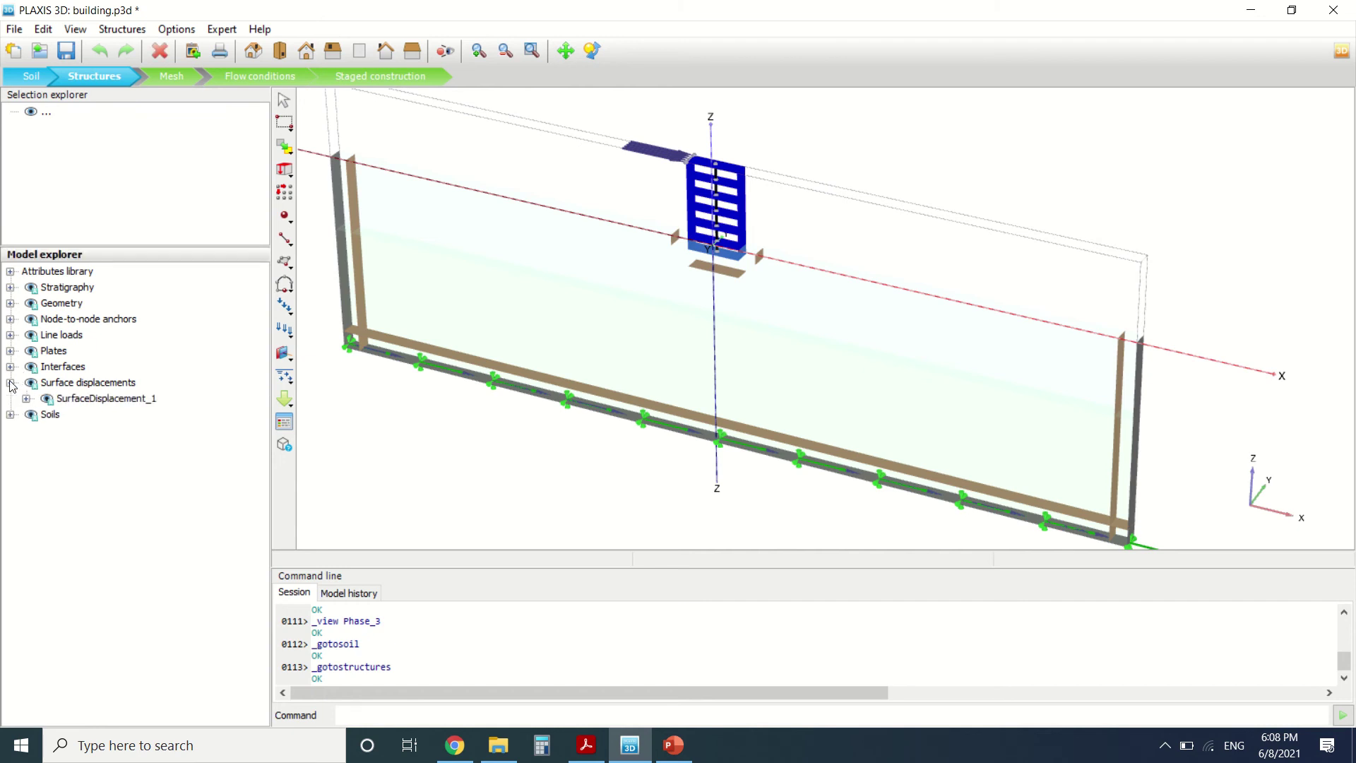
double_click(56, 399)
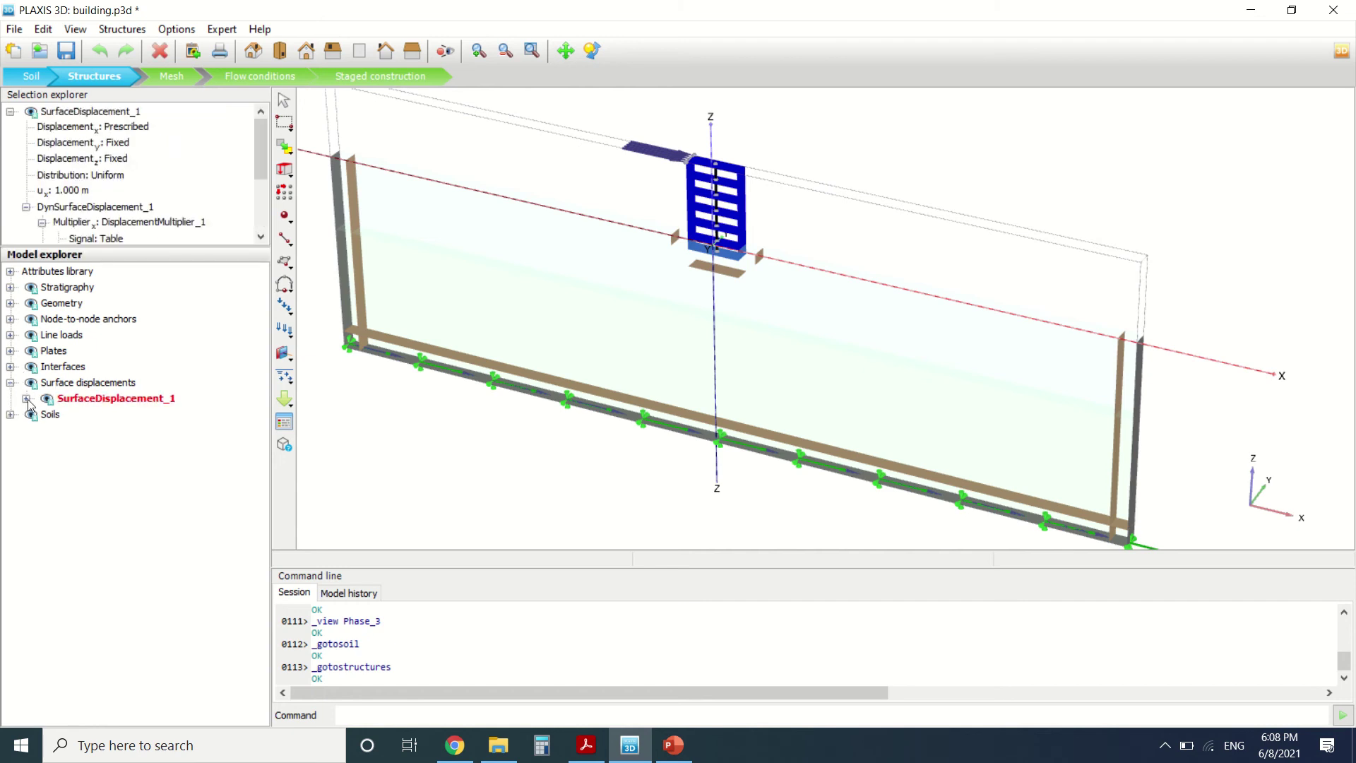
left_click(141, 493)
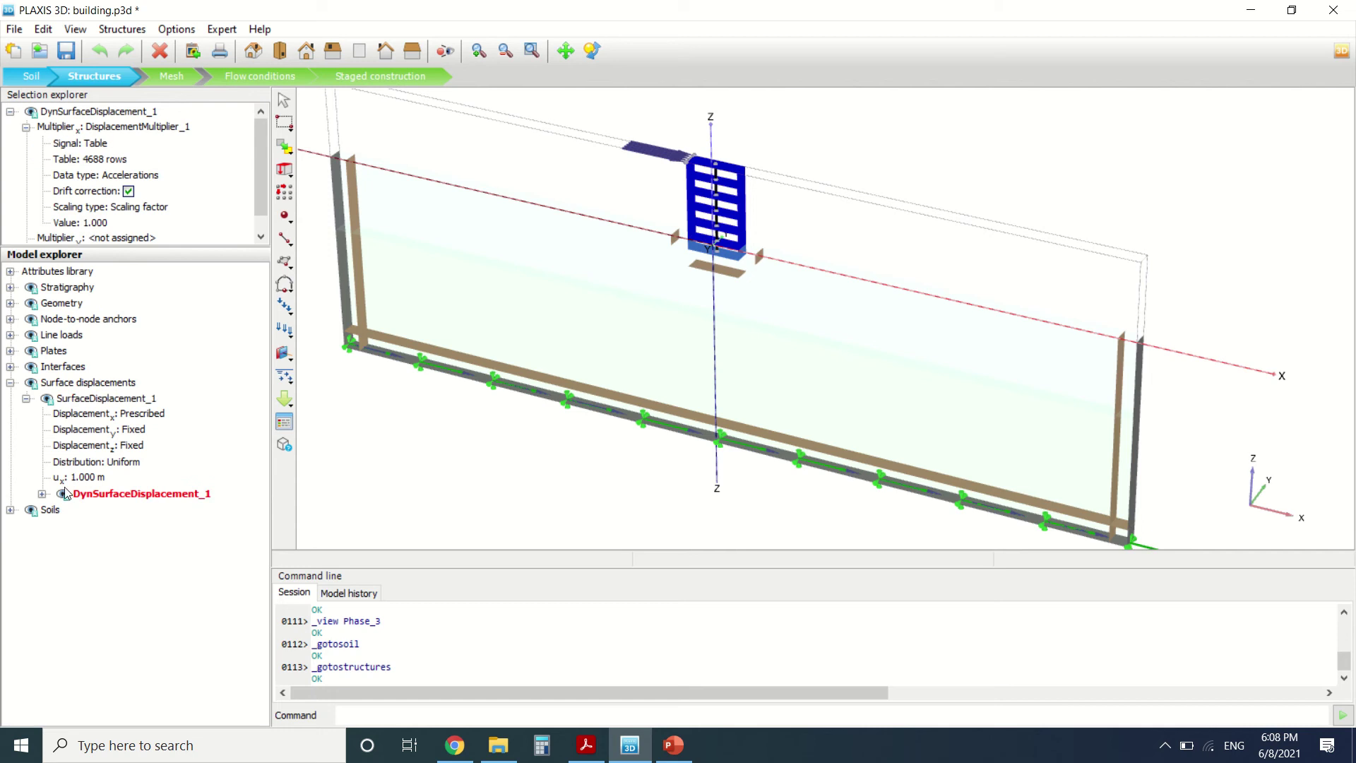
left_click(42, 494)
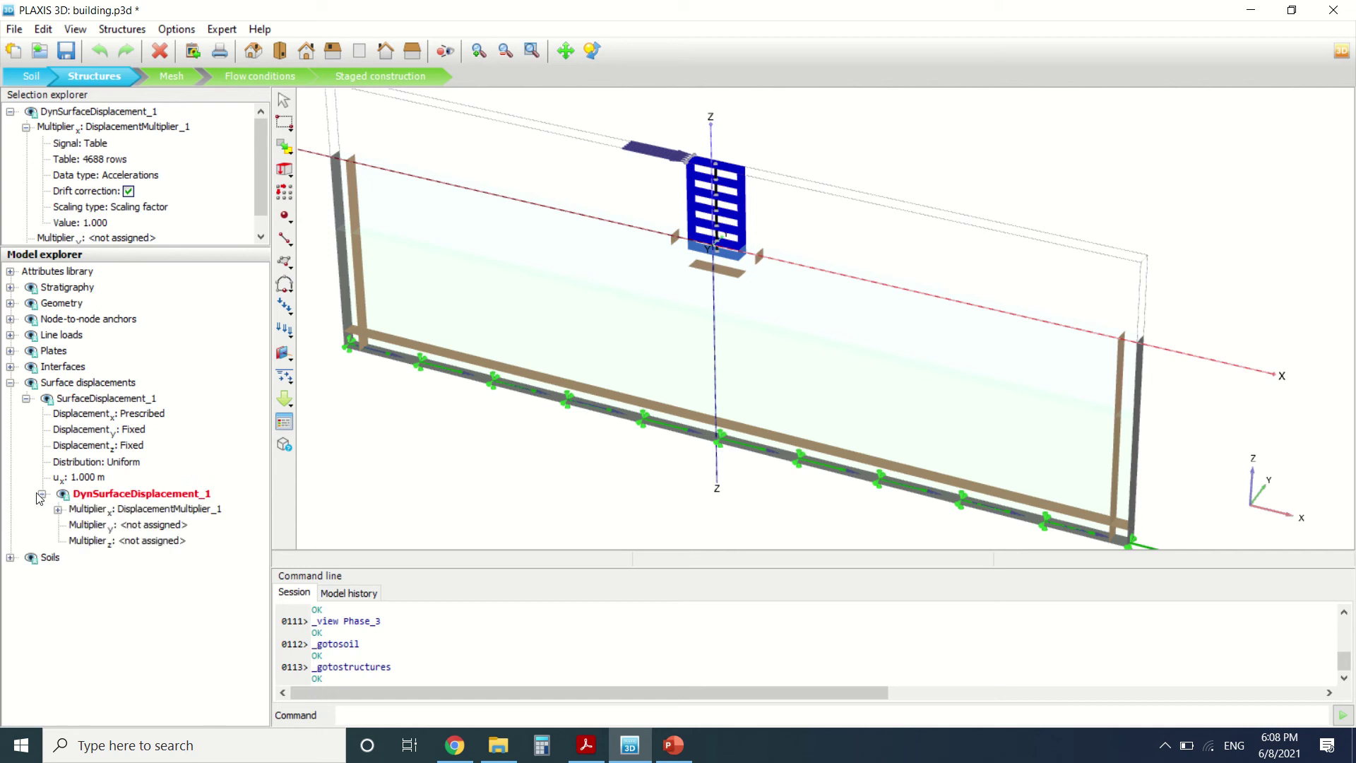
Step: Assign a new displacement multiplier to the dynamic surface displacement's x component and display DisplacementMultiplier_1's acceleration table and signal plot
left_click(157, 510)
left_click(171, 514)
left_click(177, 525)
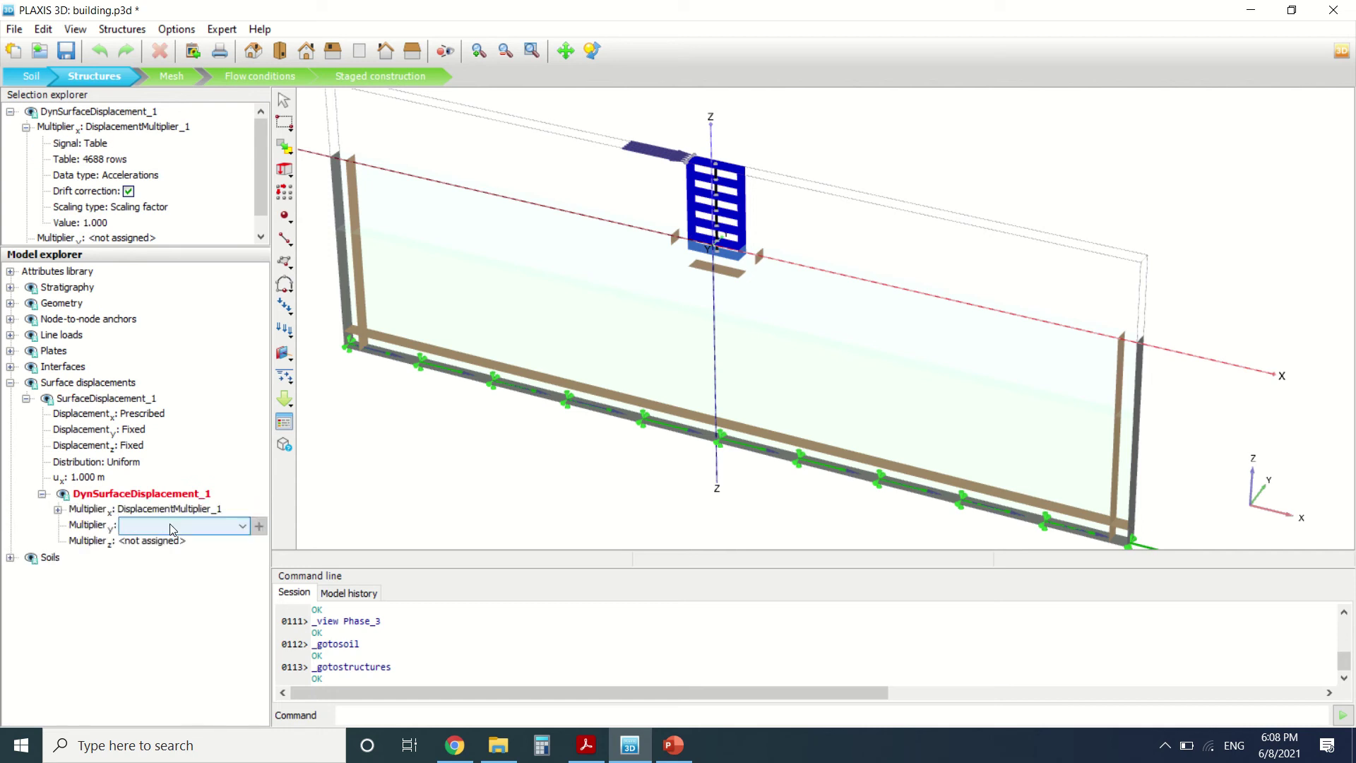
left_click(163, 524)
left_click(168, 513)
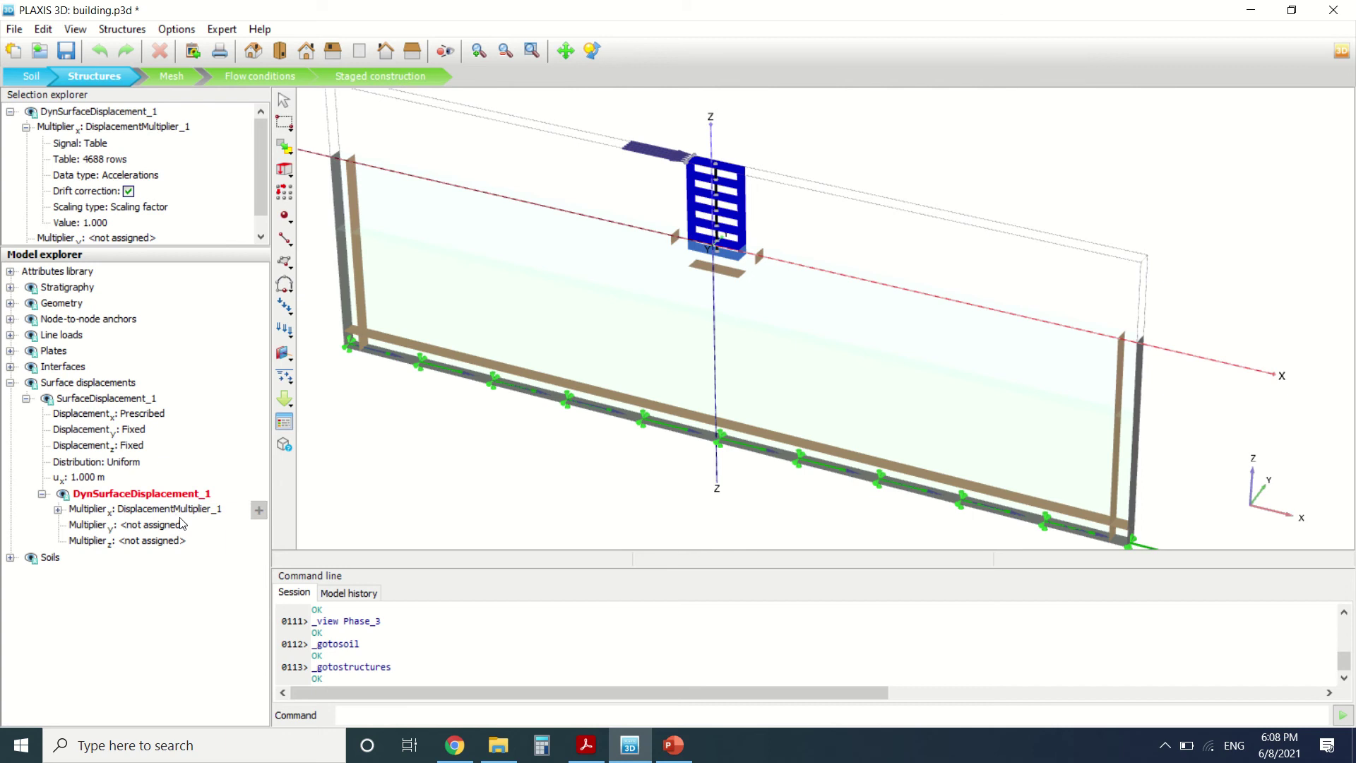
left_click(203, 514)
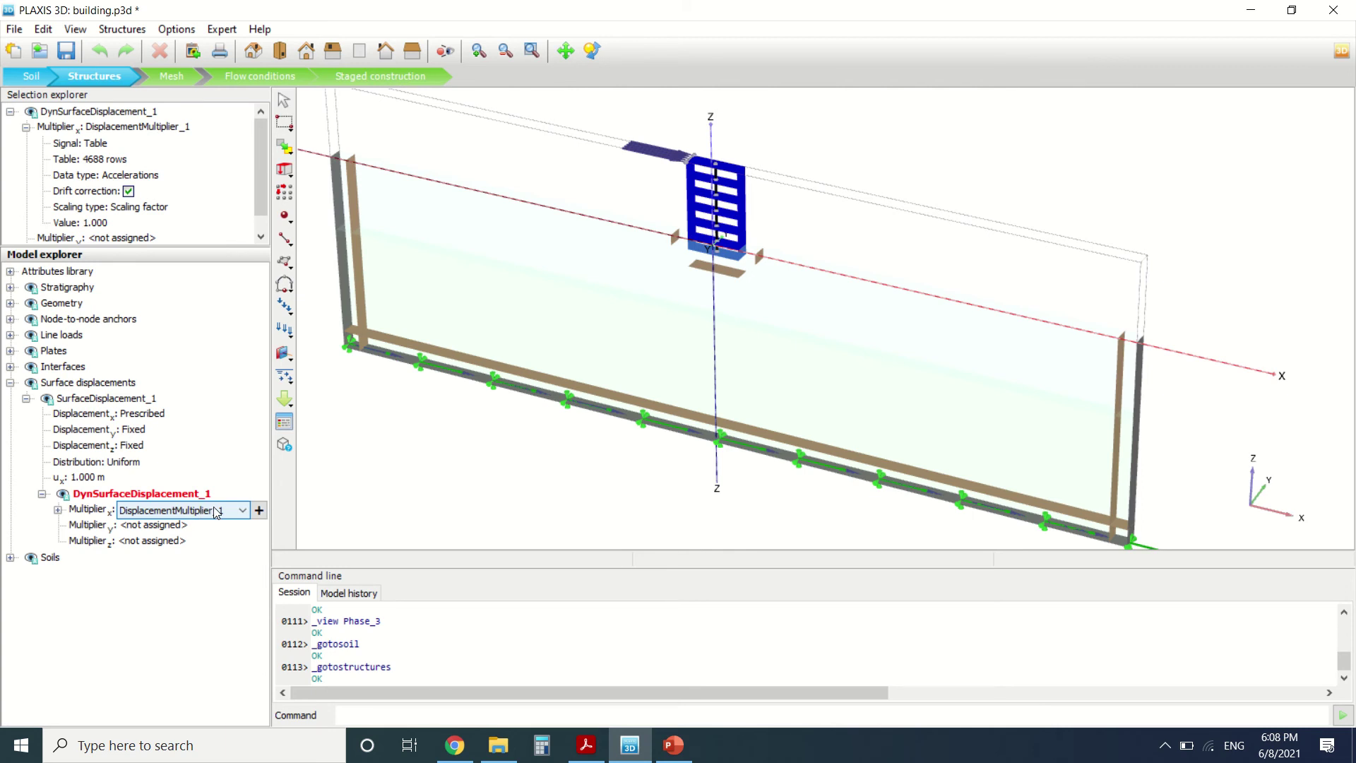
left_click(254, 519)
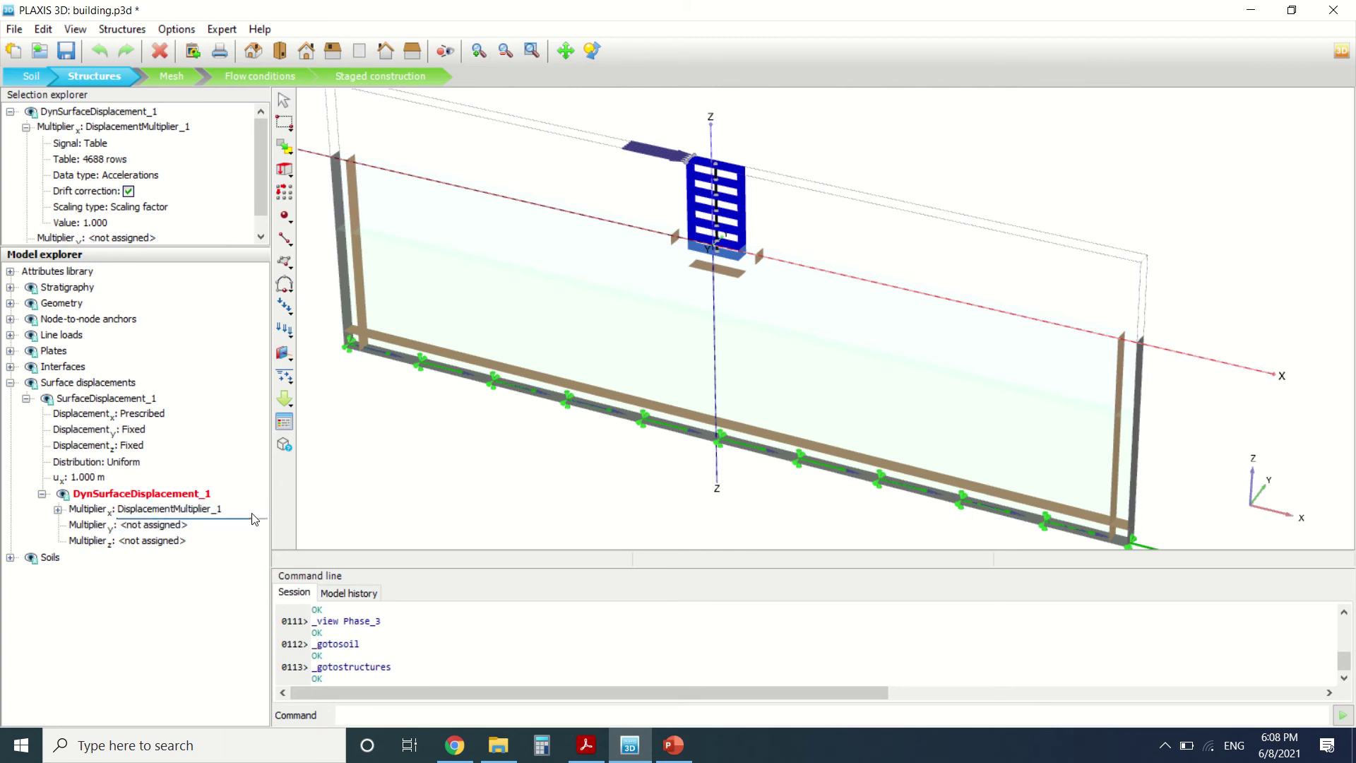
left_click(224, 510)
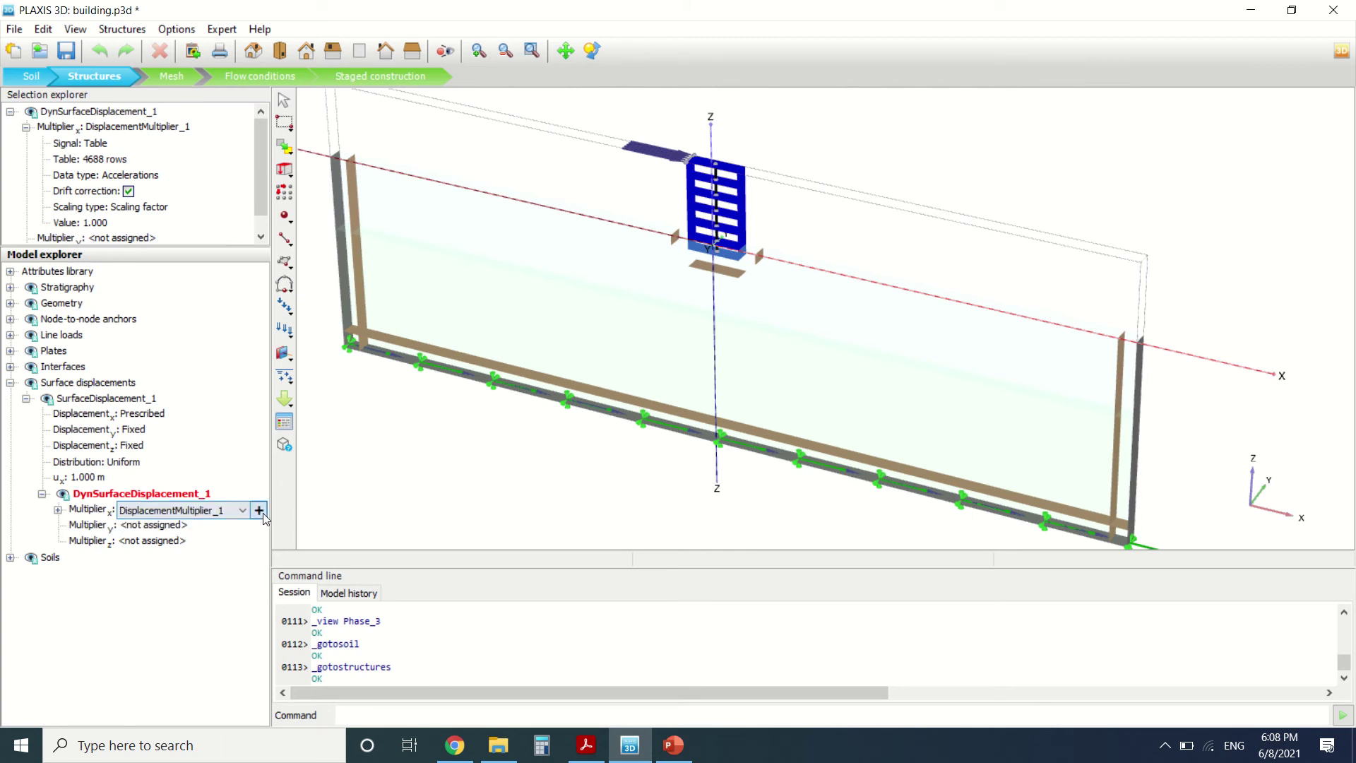
left_click(260, 512)
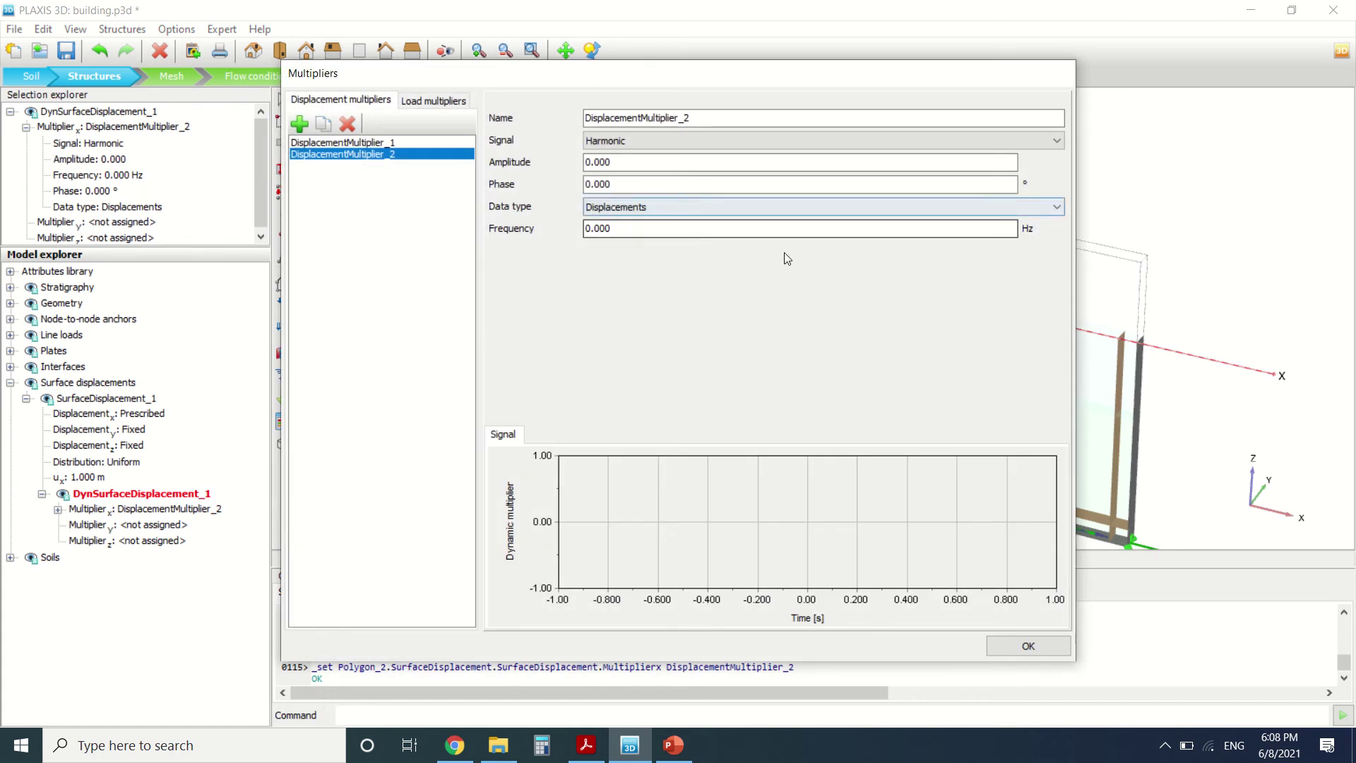
left_click(371, 142)
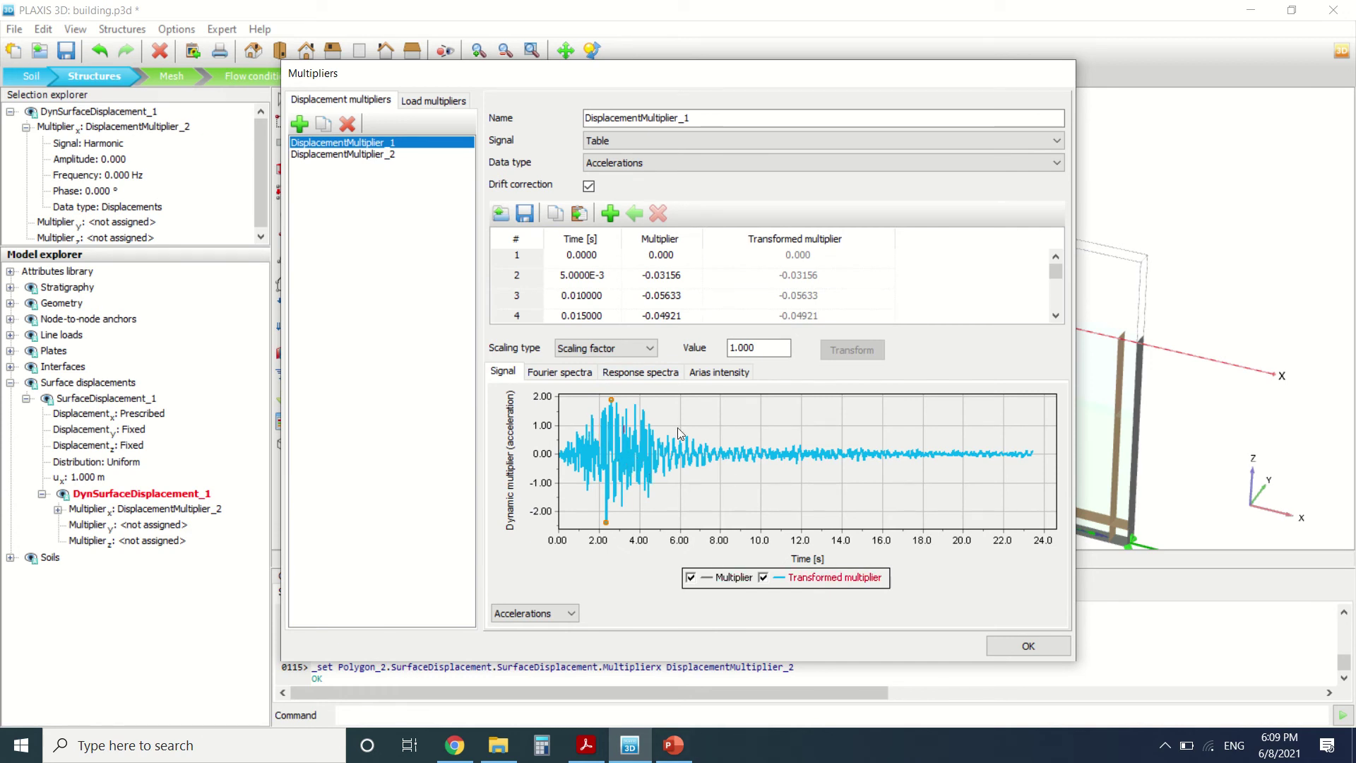
Step: Switch to the PDF manual and review the multiplier import, boundary interface and mesh generation instructions
left_click(586, 745)
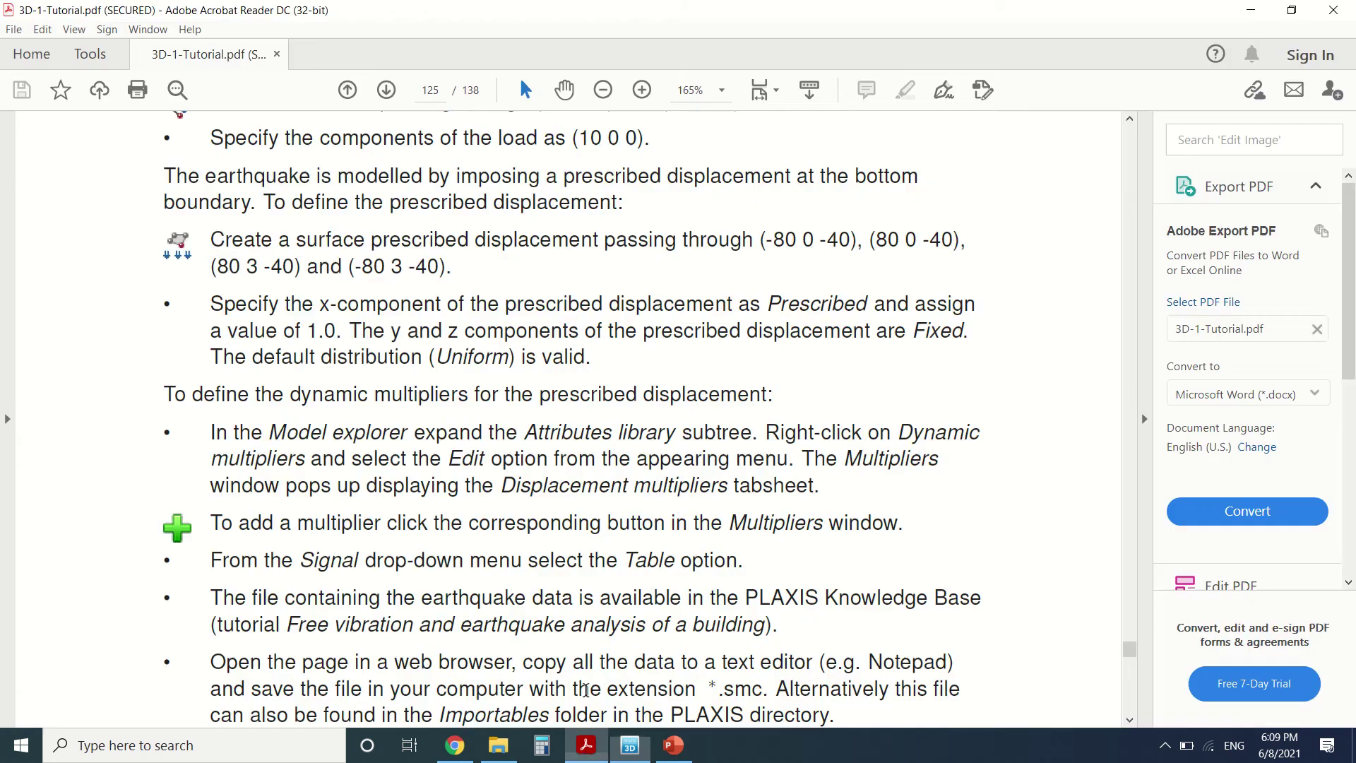
scroll(534, 245, "down", 5)
scroll(535, 245, "down", 5)
scroll(394, 150, "down", 1, "ctrl")
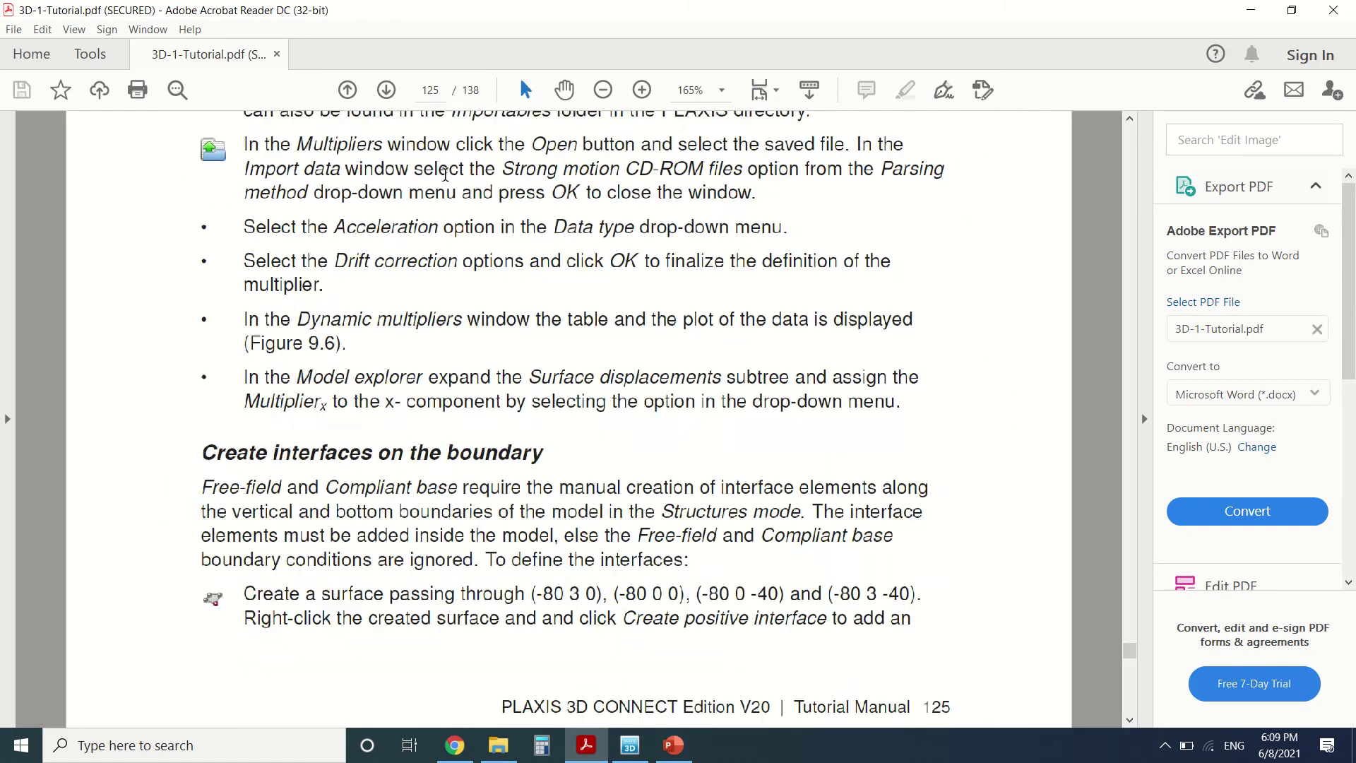
scroll(494, 177, "down", 2)
scroll(645, 198, "up", 3)
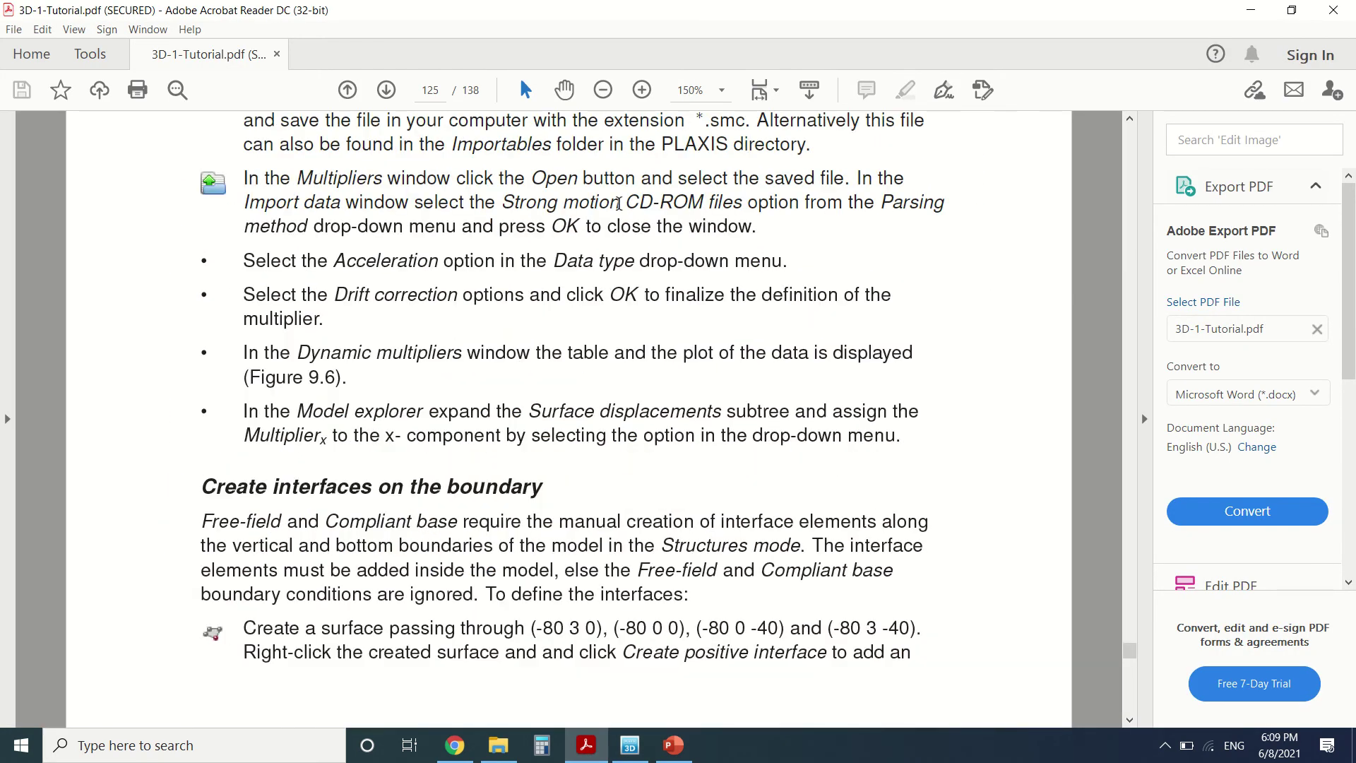
scroll(637, 192, "down", 20)
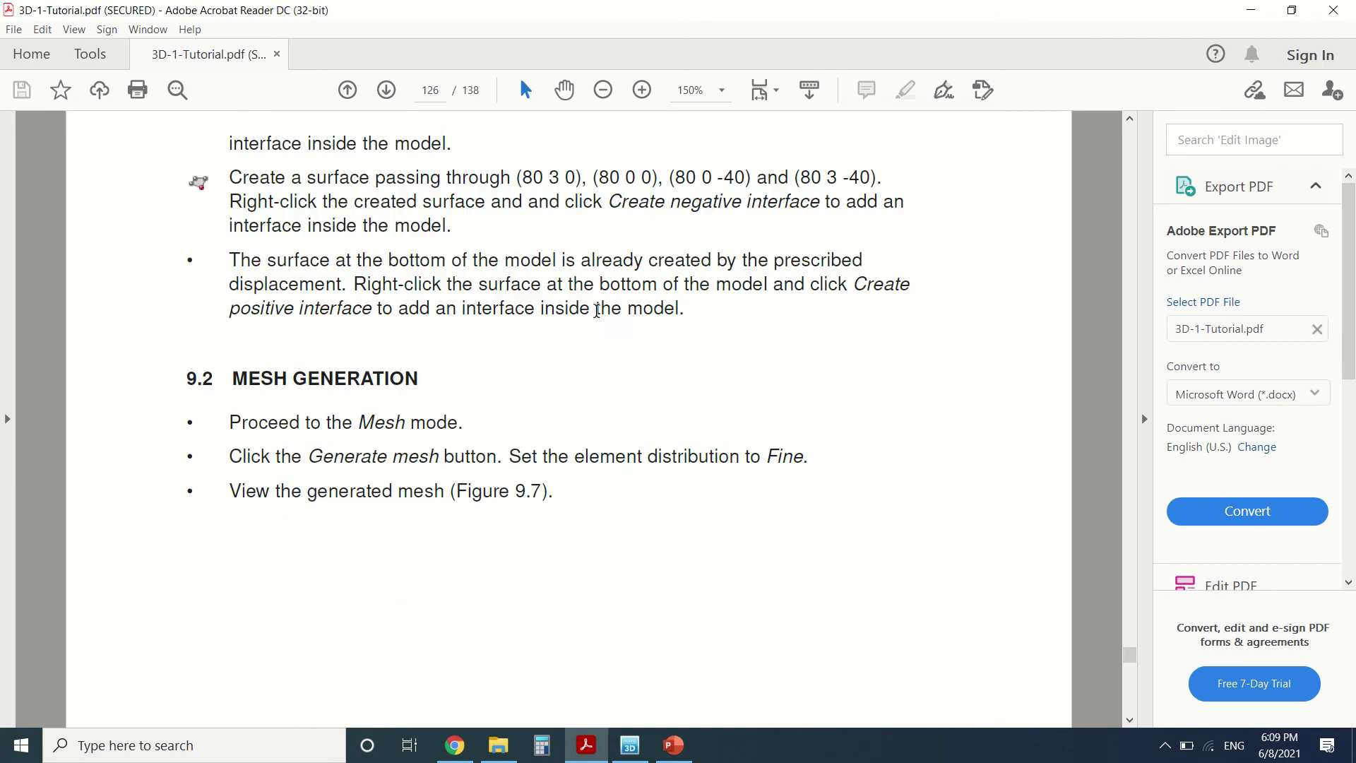
Step: Return to PLAXIS 3D, close the Multipliers window and look through the Mesh and Flow conditions modes, ending in Staged construction
left_click(630, 745)
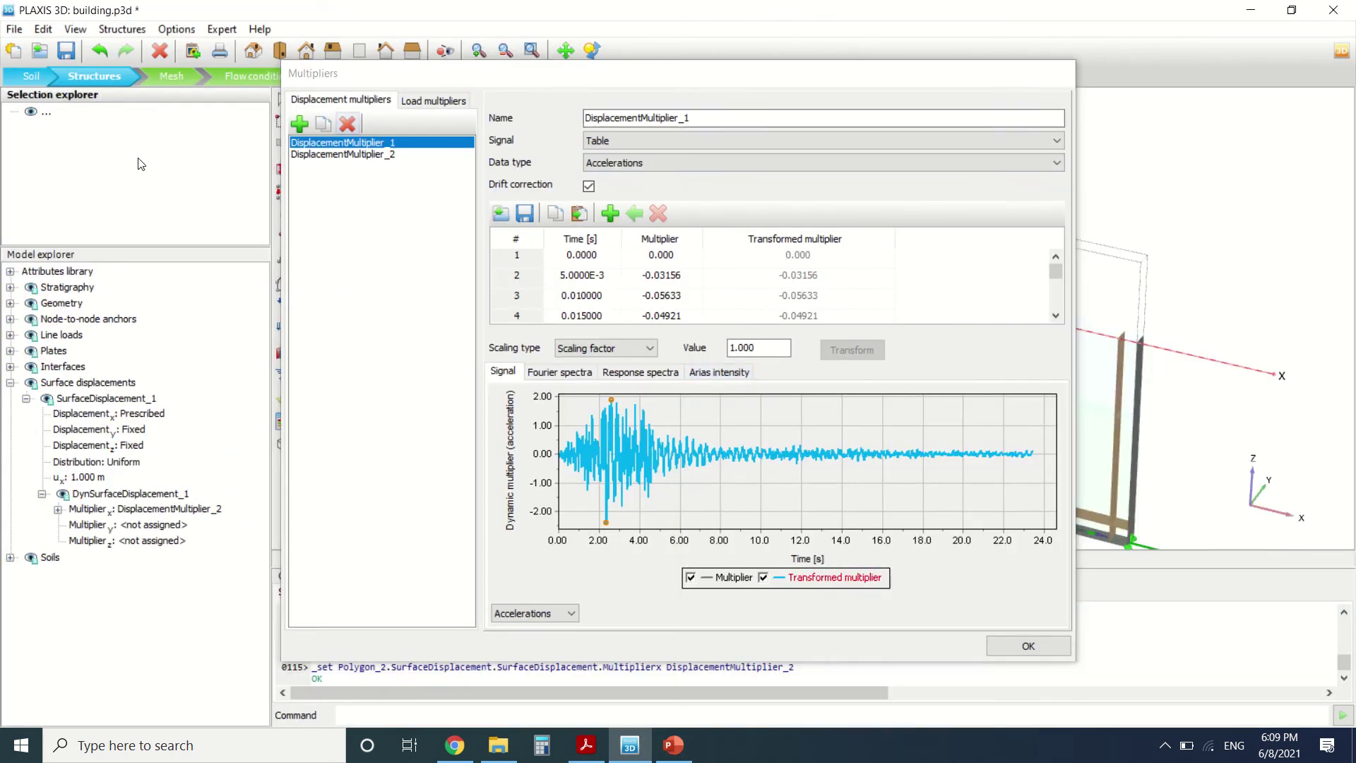
left_click(1030, 647)
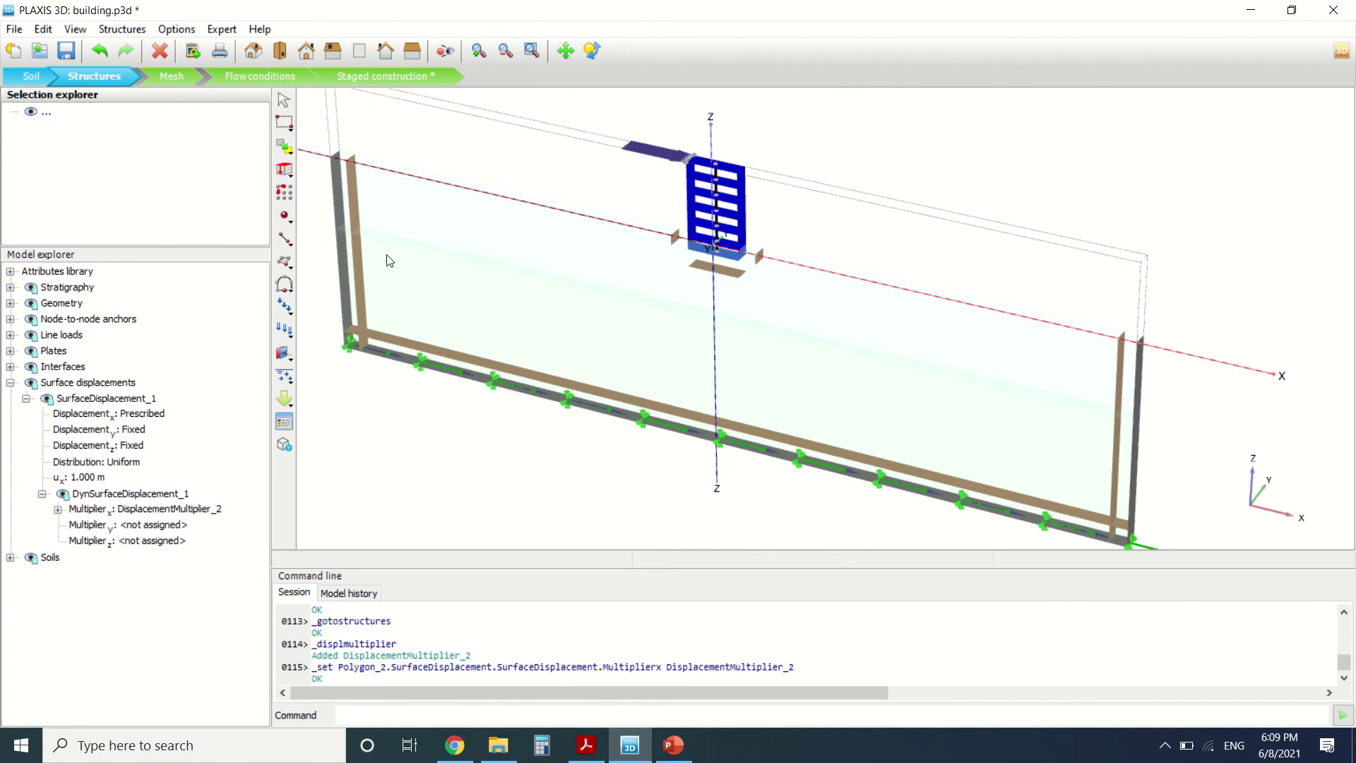
left_click(359, 76)
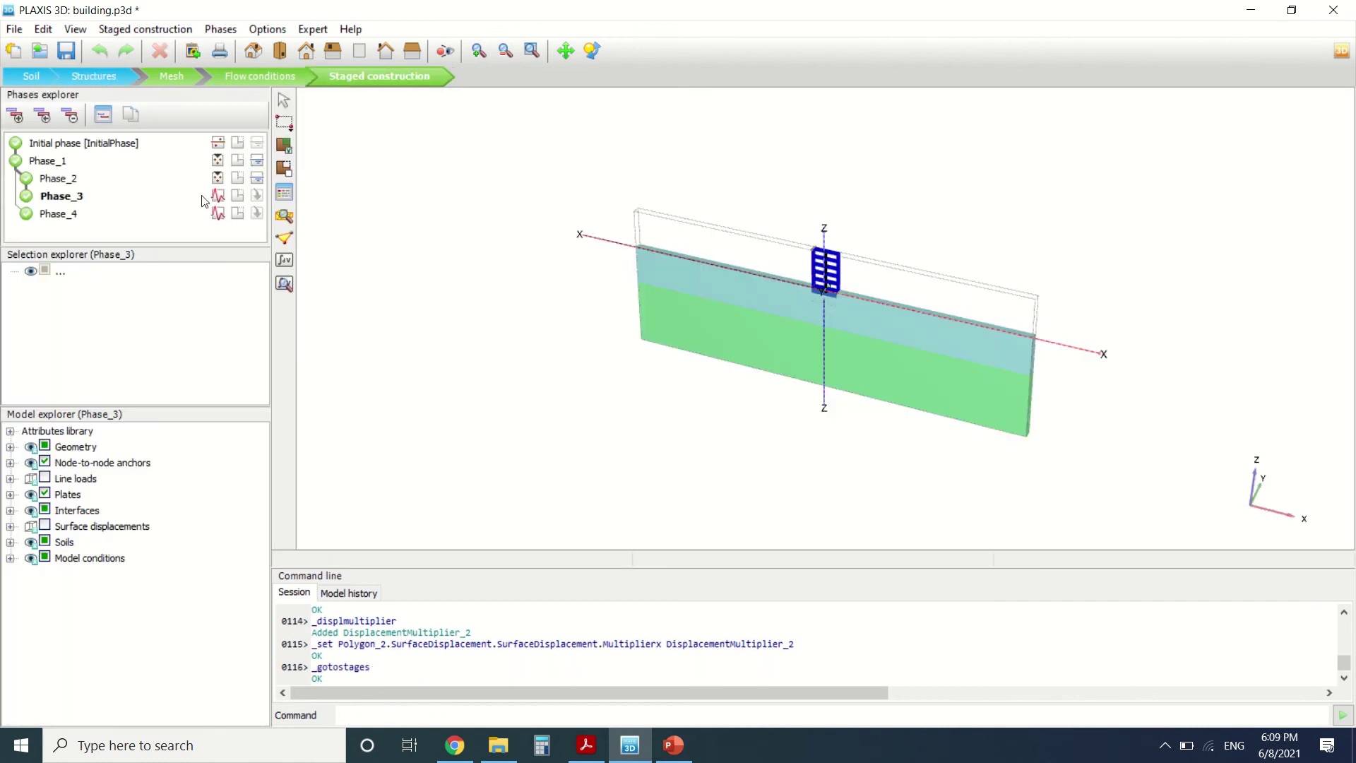
left_click(180, 76)
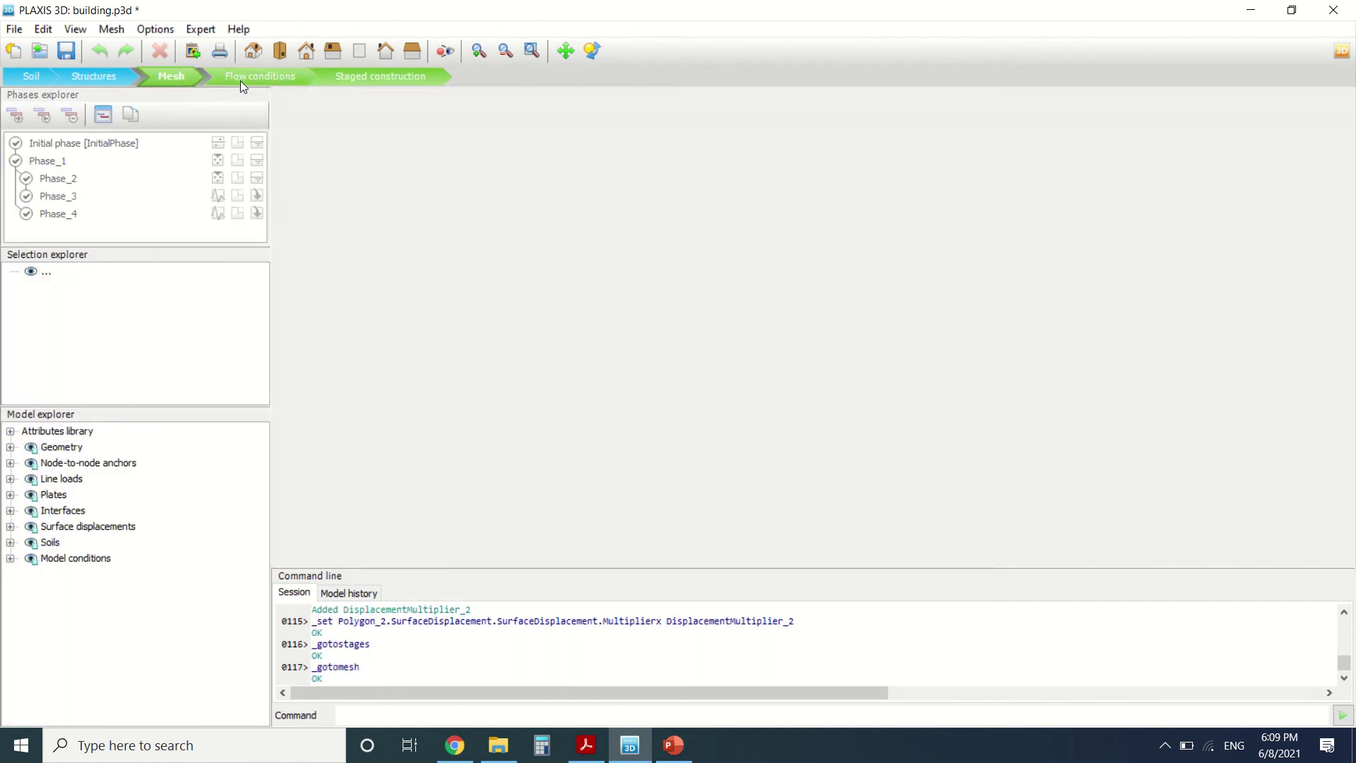
left_click(240, 78)
left_click(362, 78)
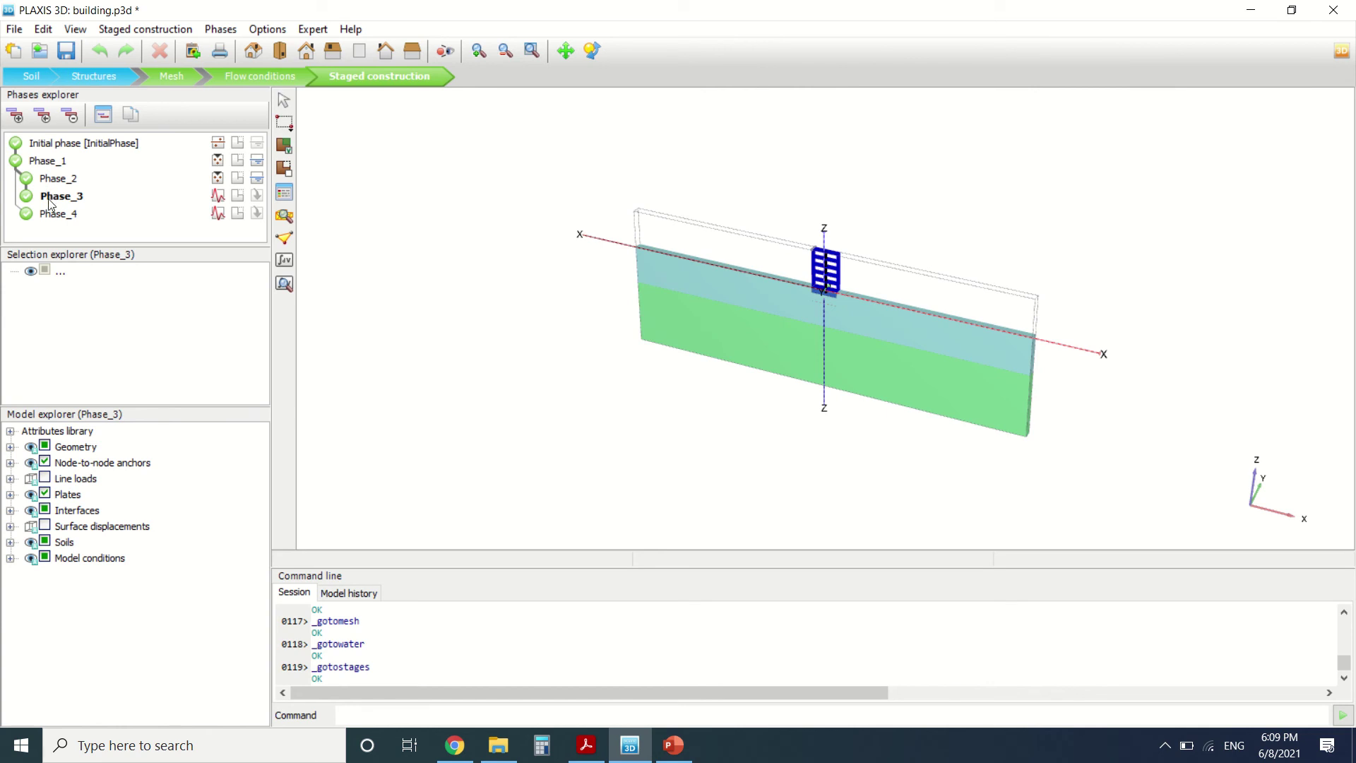
Step: Review the model state of each calculation phase in turn, from the initial phase through Phase_4
left_click(62, 145)
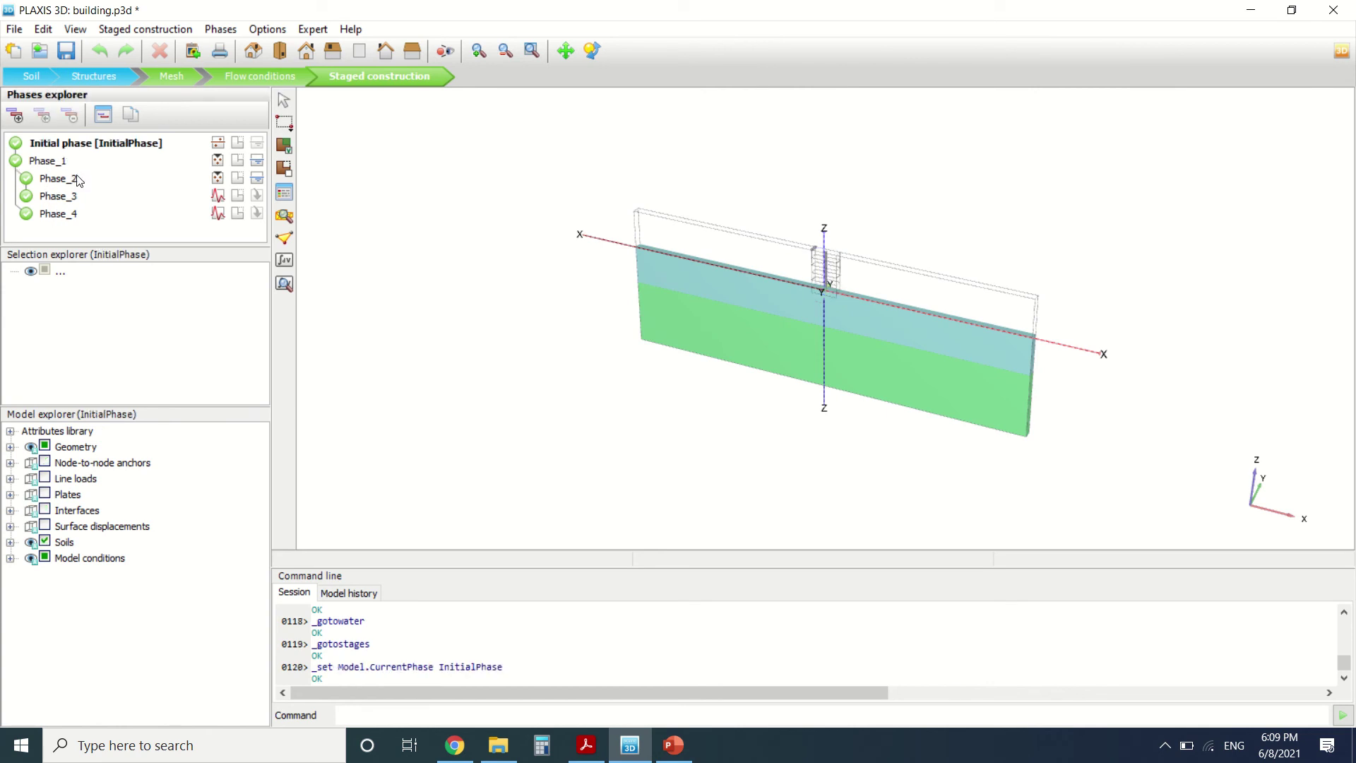
left_click(45, 163)
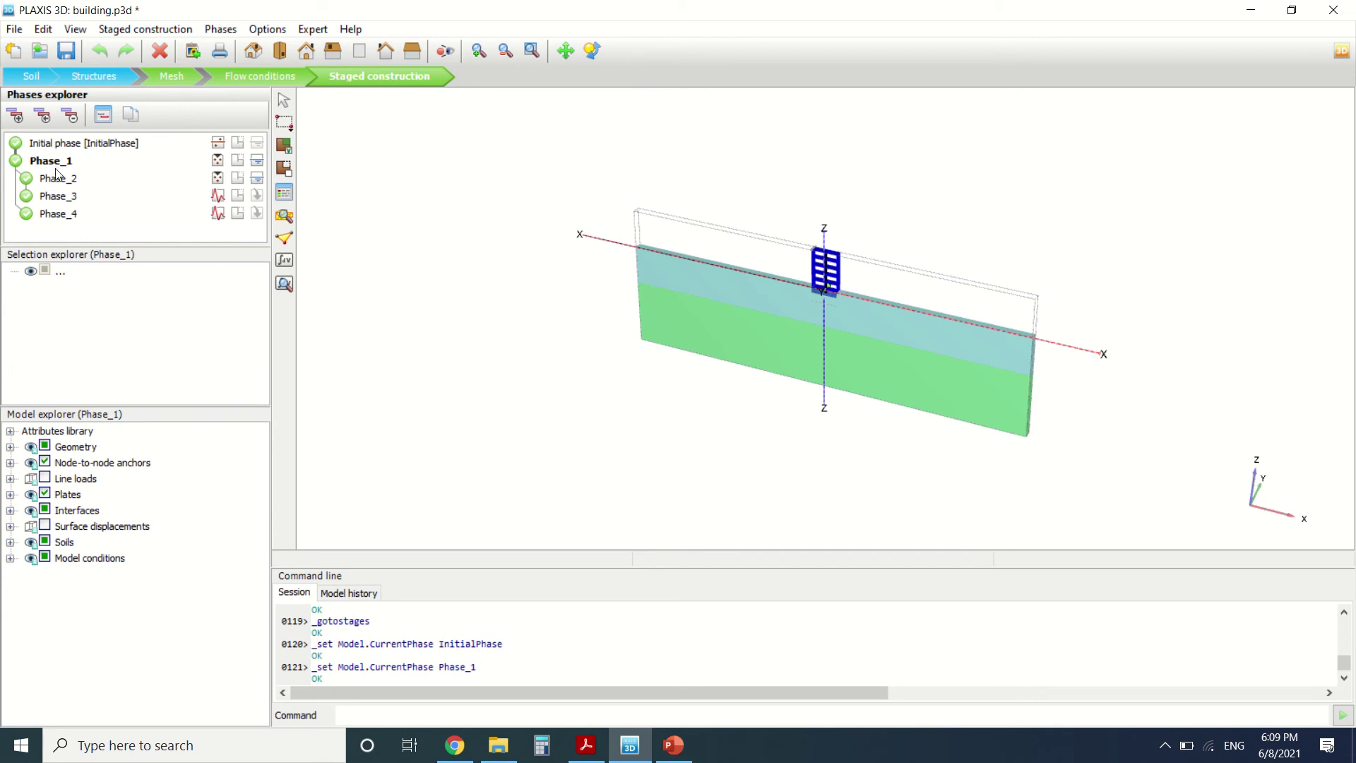
left_click(71, 182)
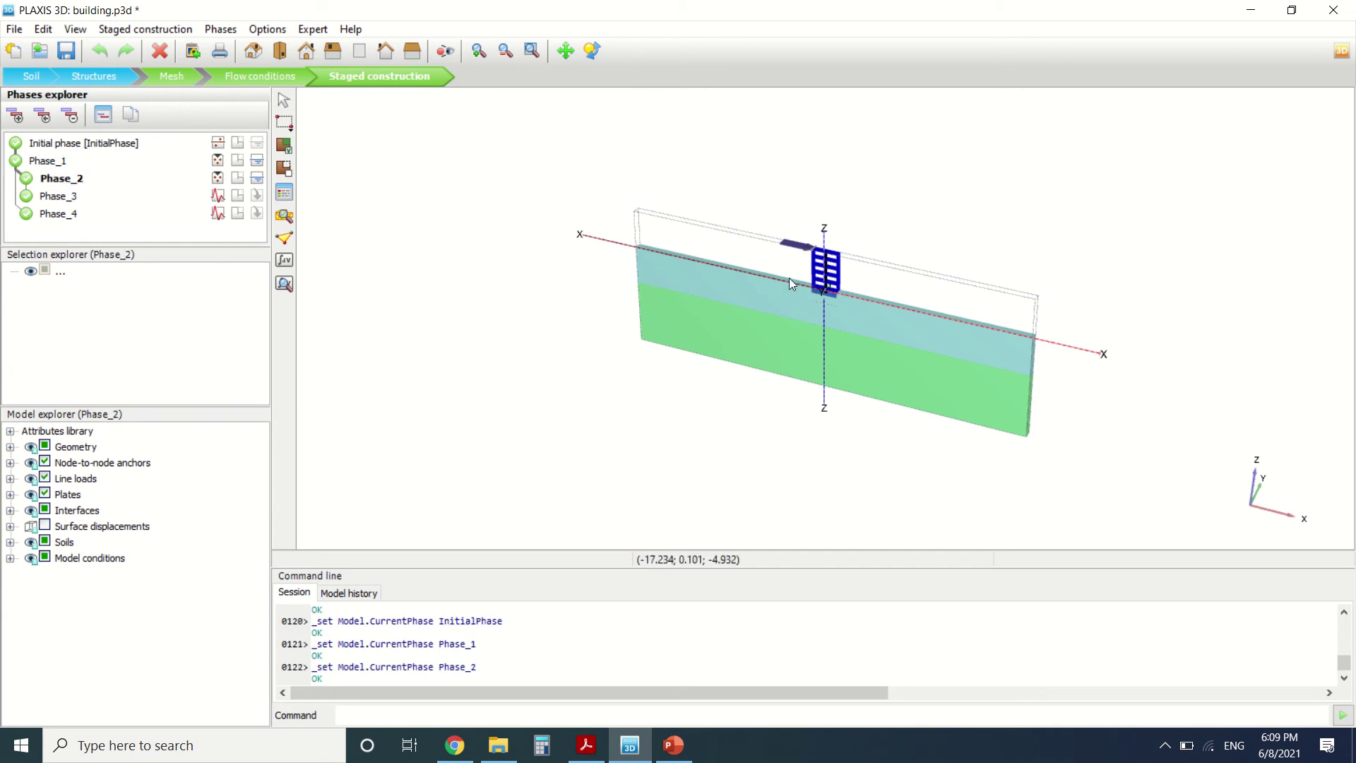
left_click(75, 197)
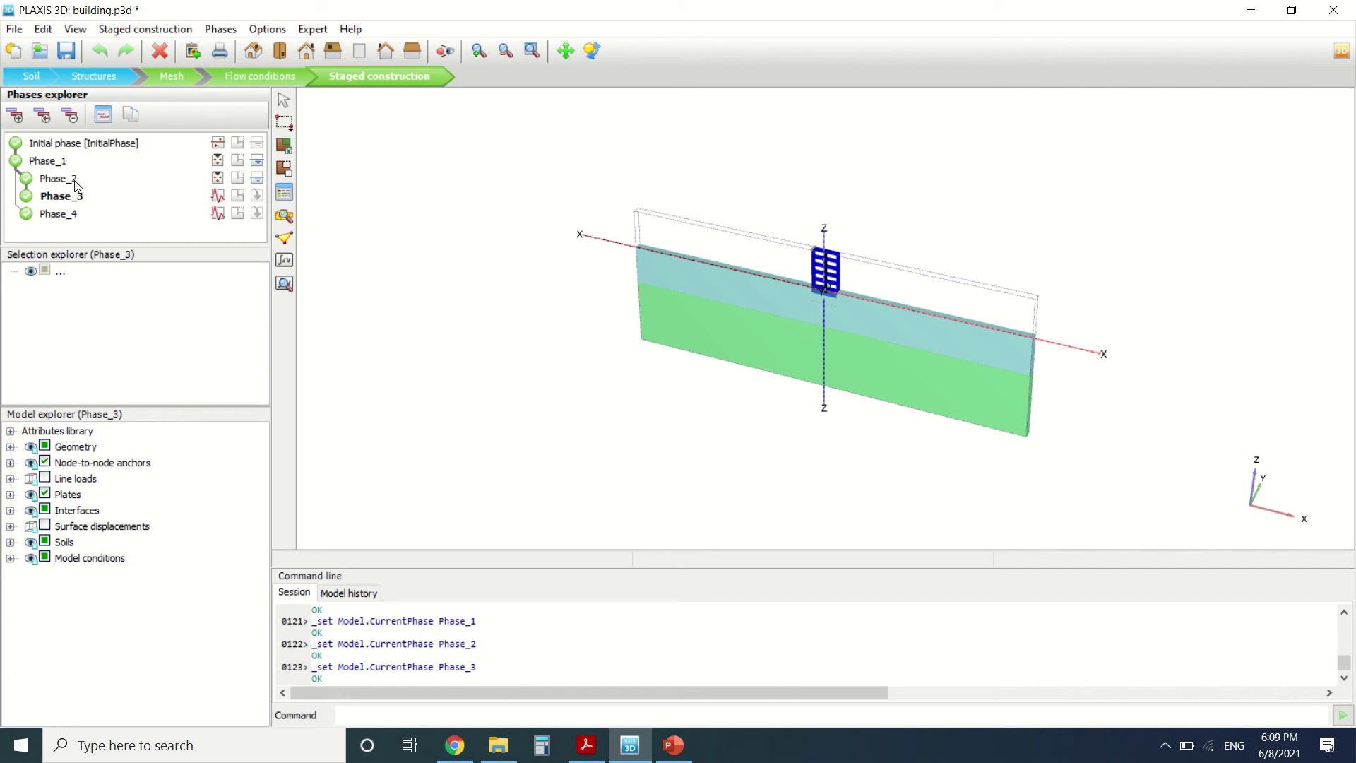
left_click(63, 216)
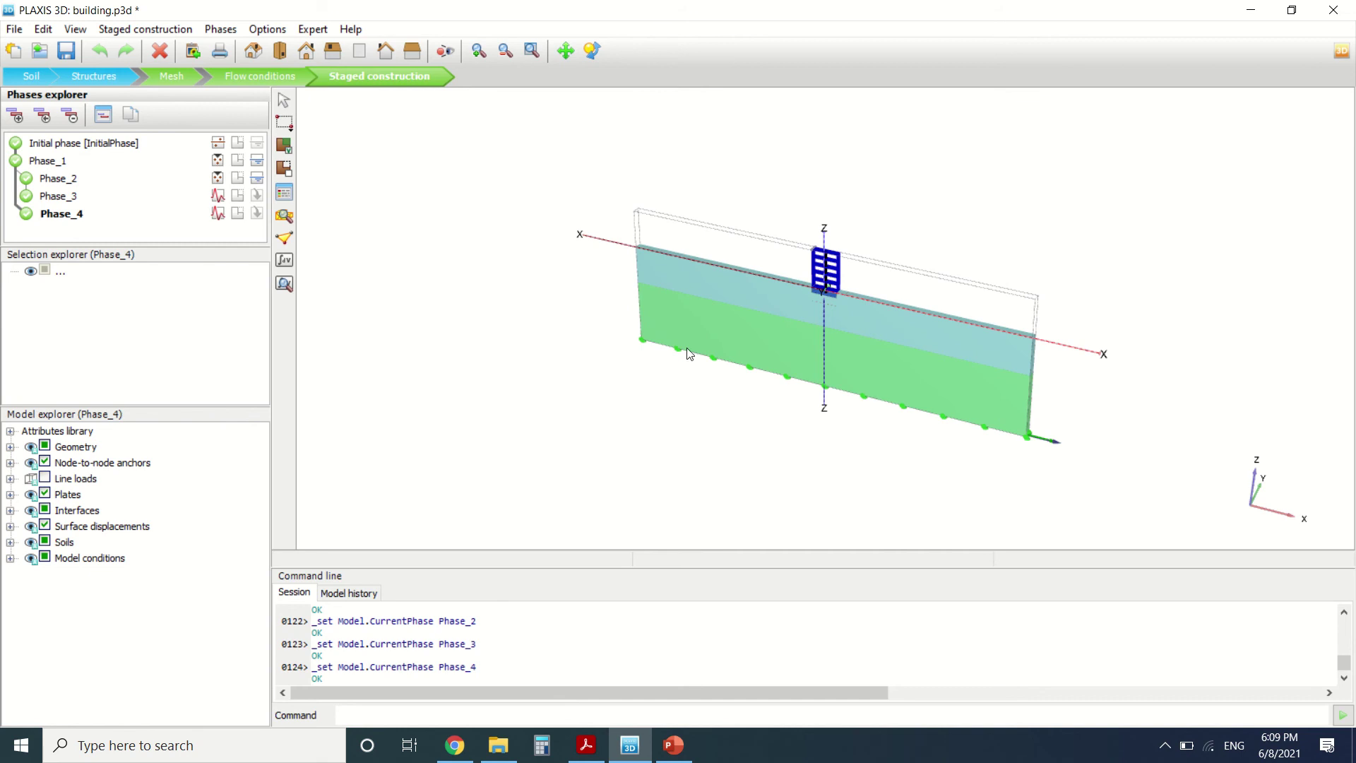
Step: Examine the calculation settings of Phase_4 and Phase_3 in the Phases window, comparing their dynamic time intervals and control parameters, and close it
double_click(61, 215)
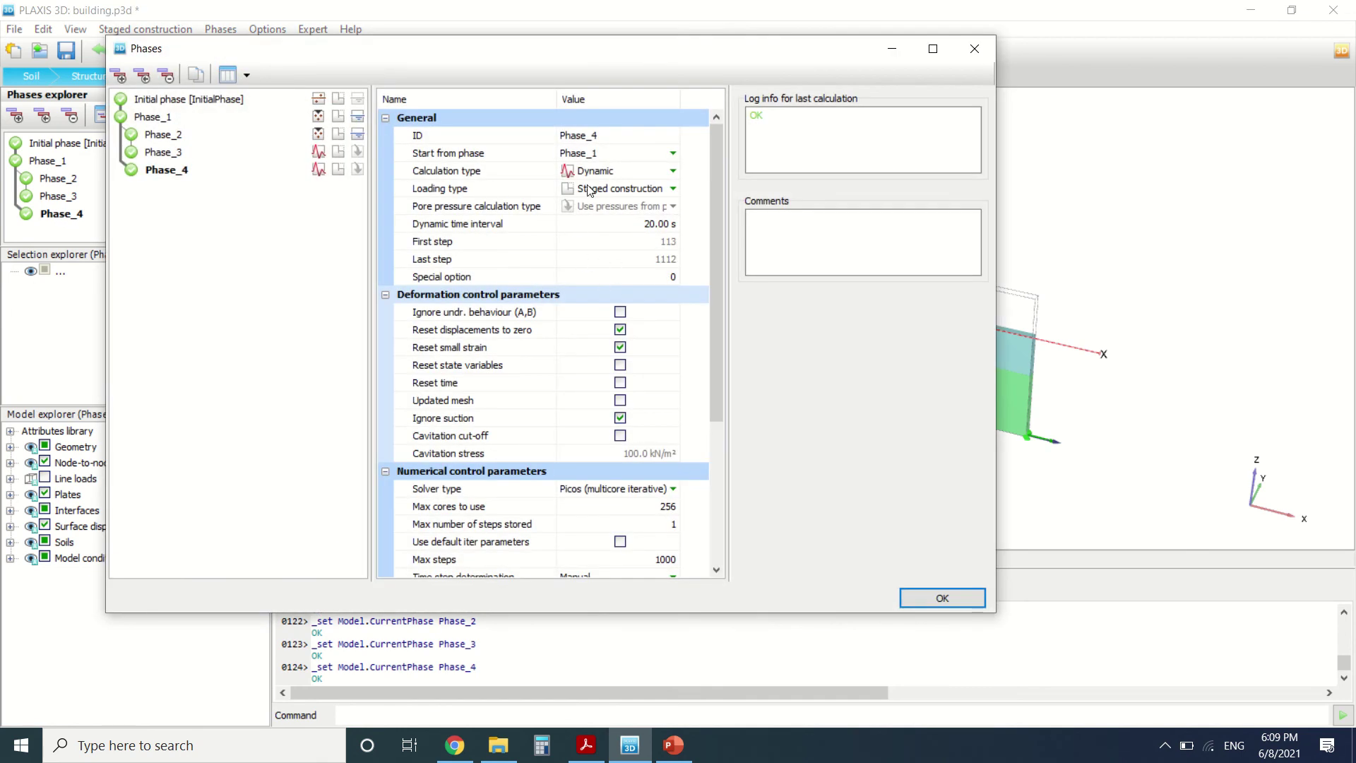
scroll(627, 225, "down", 4)
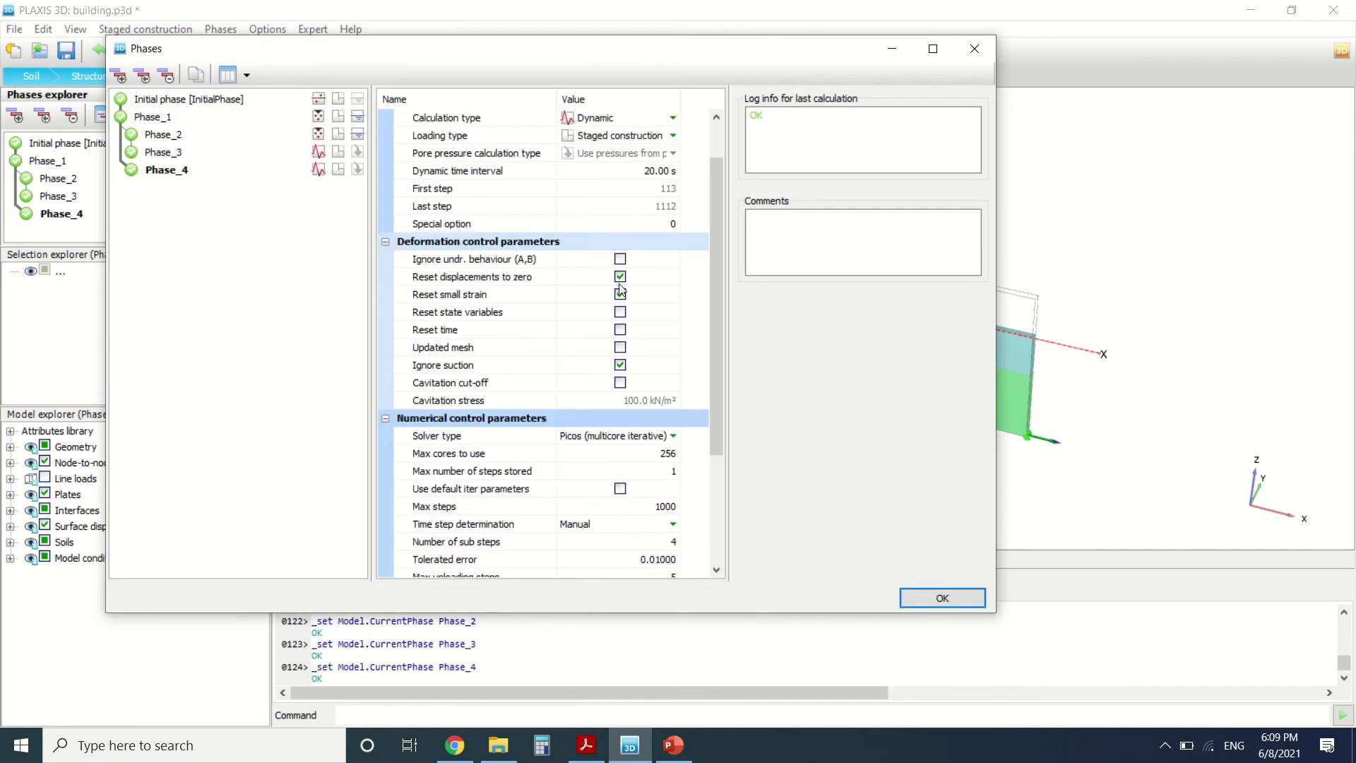
scroll(585, 314, "up", 4)
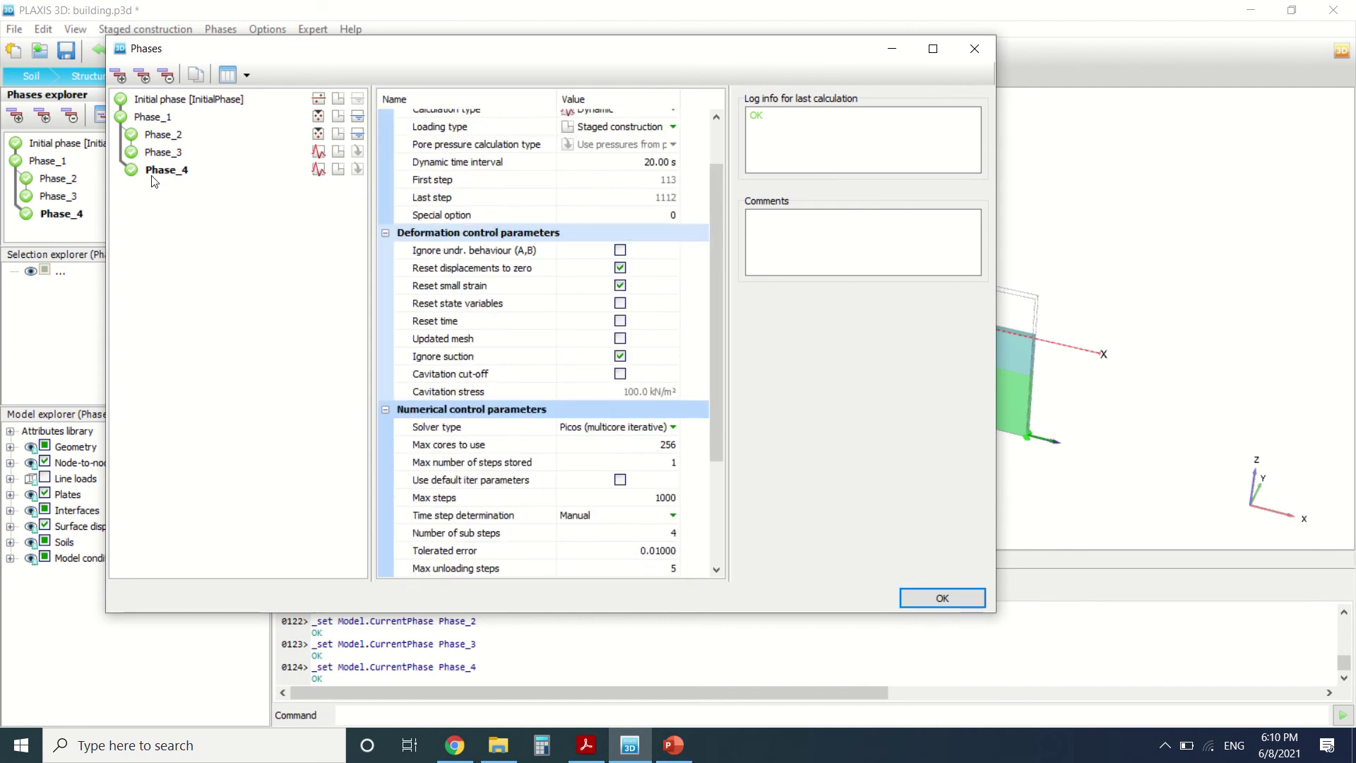
left_click(166, 152)
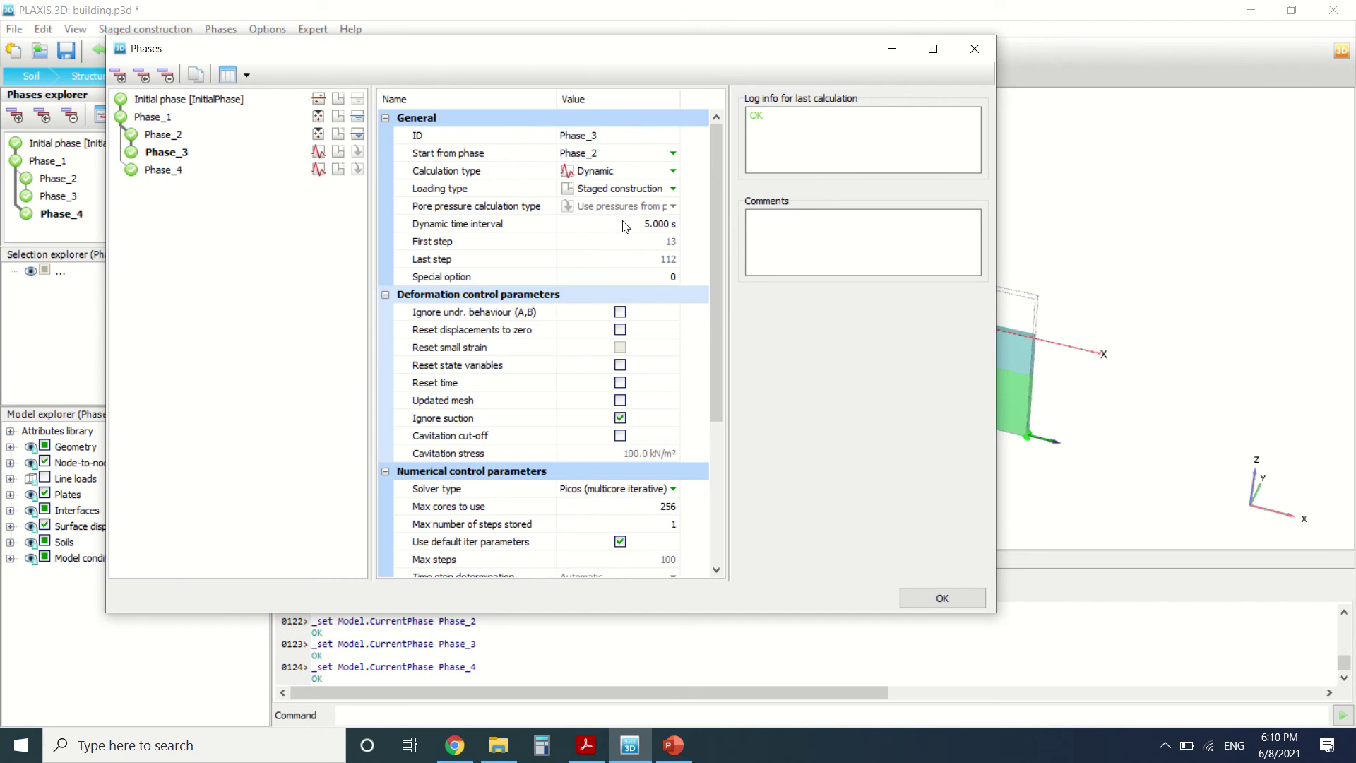
left_click(233, 175)
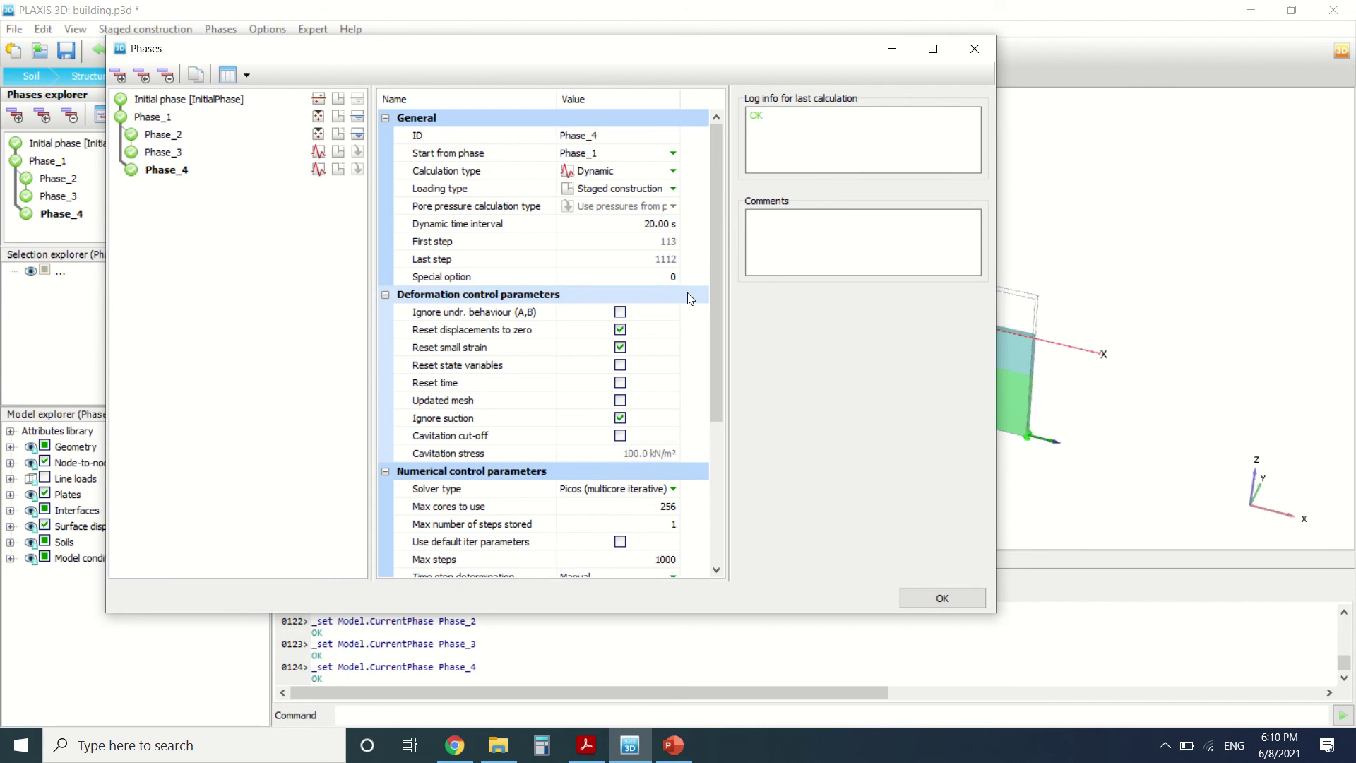
left_click(947, 598)
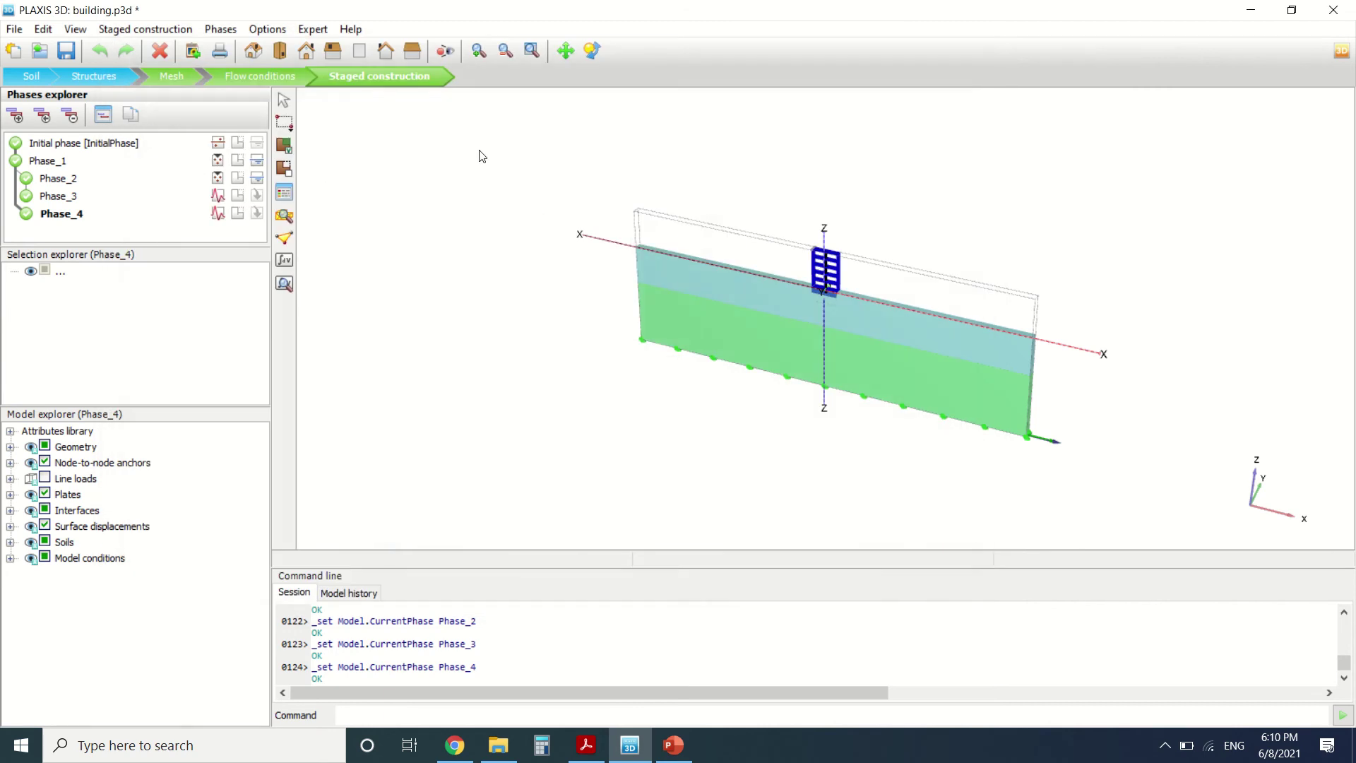
Step: Switch to the PDF manual and review the Performing Calculations section from the initial phase to the Phase 3 instructions
left_click(586, 744)
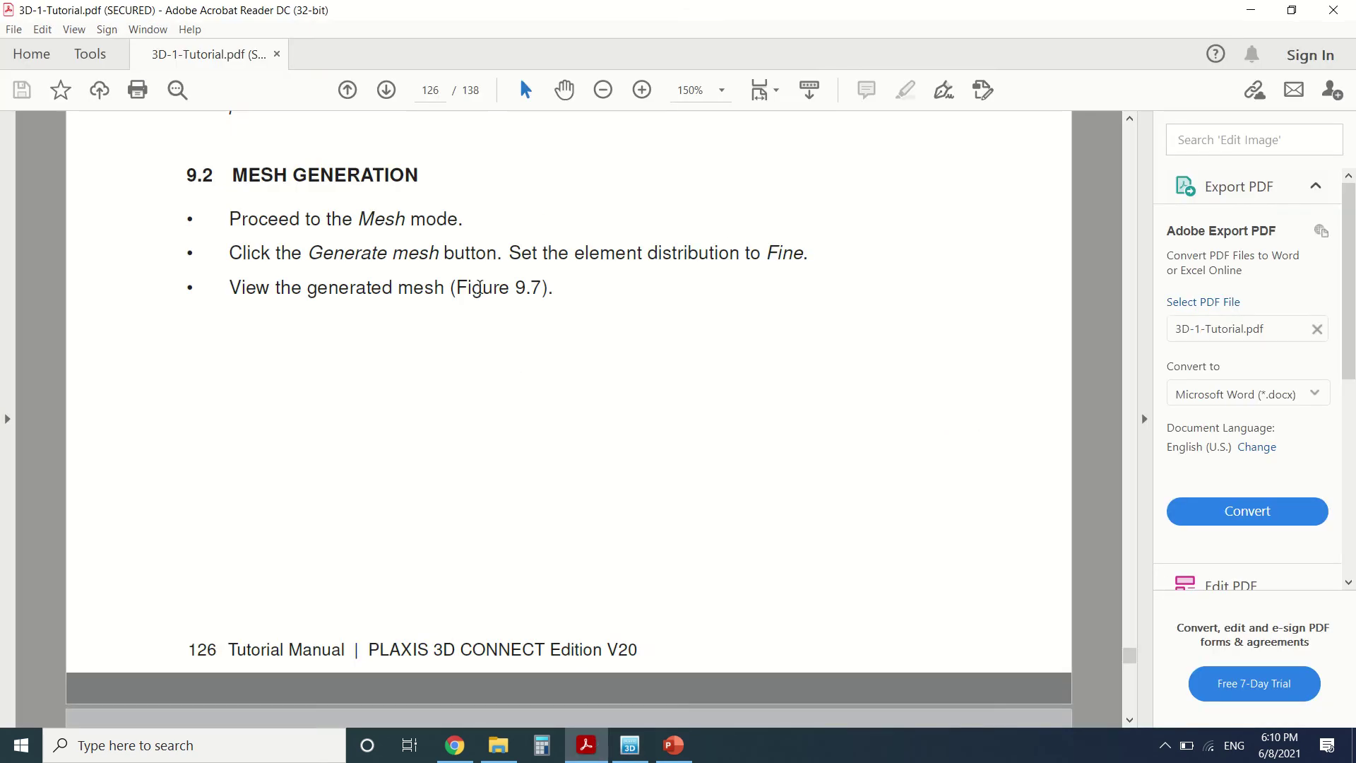
scroll(499, 364, "down", 20)
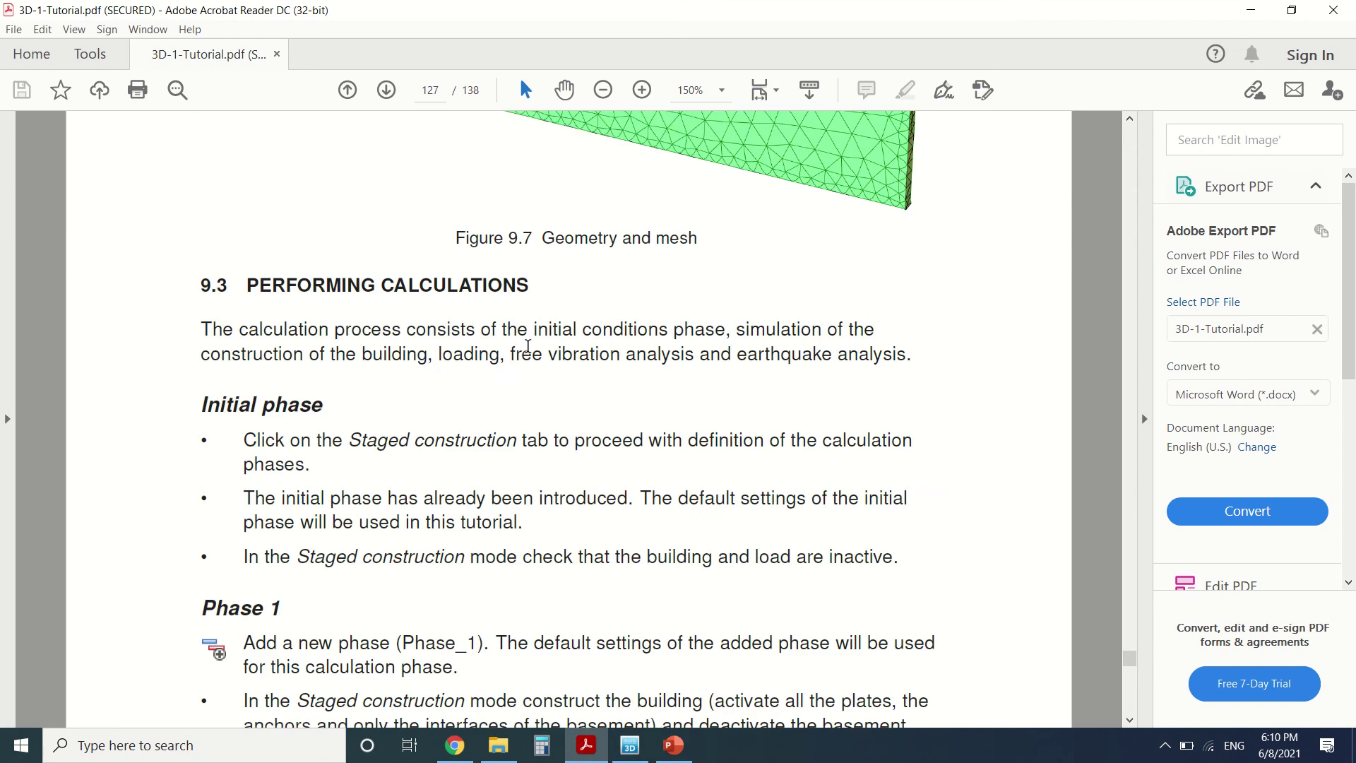
scroll(528, 345, "down", 20)
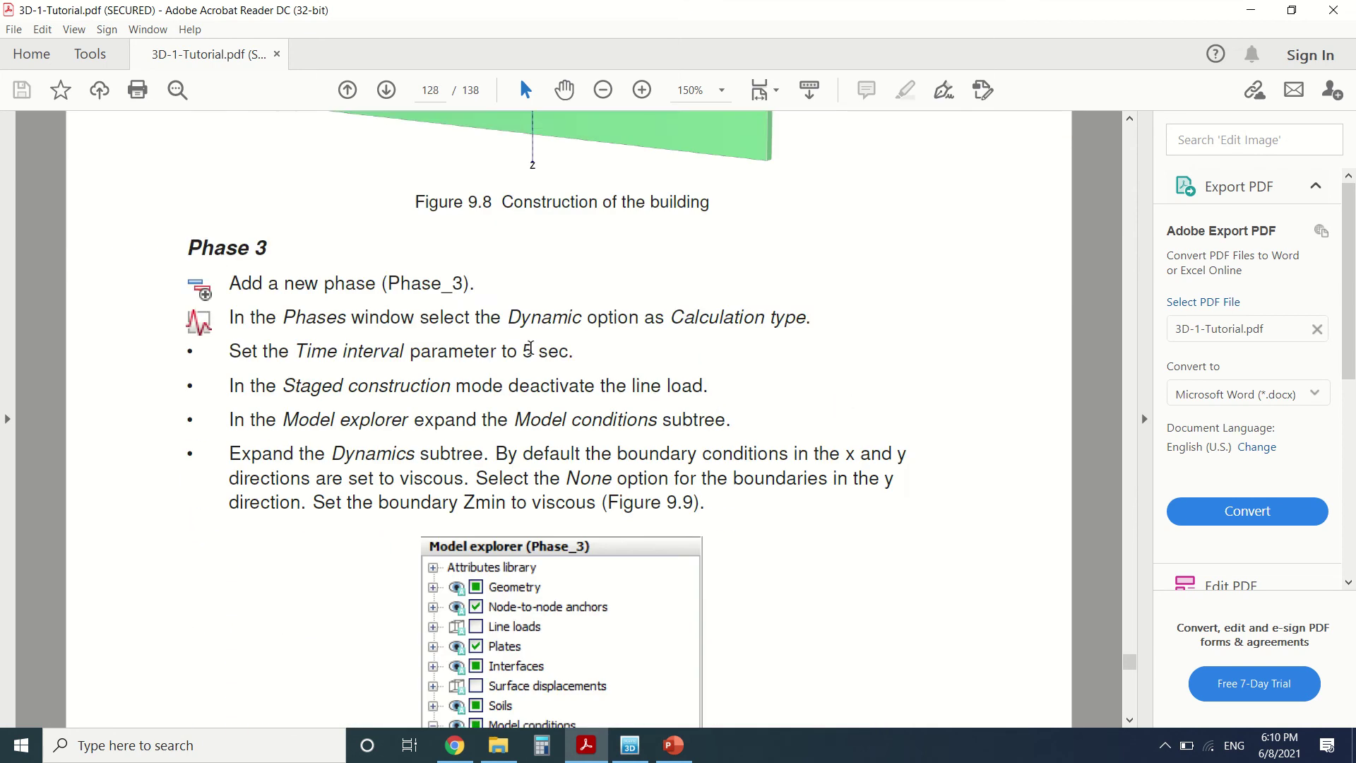
Step: Skim the manual through section 9.4 Viewing the Results, switch back to PLAXIS 3D and view the Phase_4 calculation results in PLAXIS 3D Output
scroll(530, 350, "down", 20)
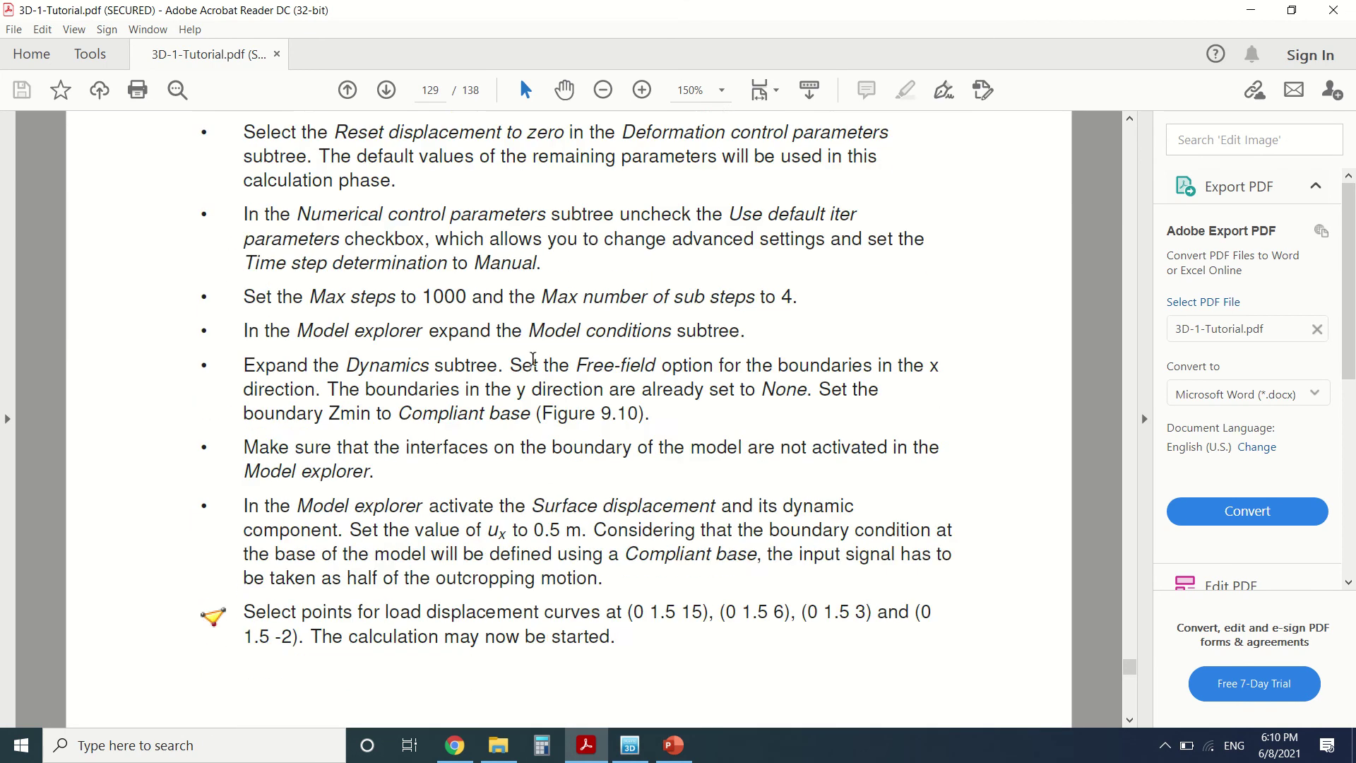
scroll(536, 367, "down", 15)
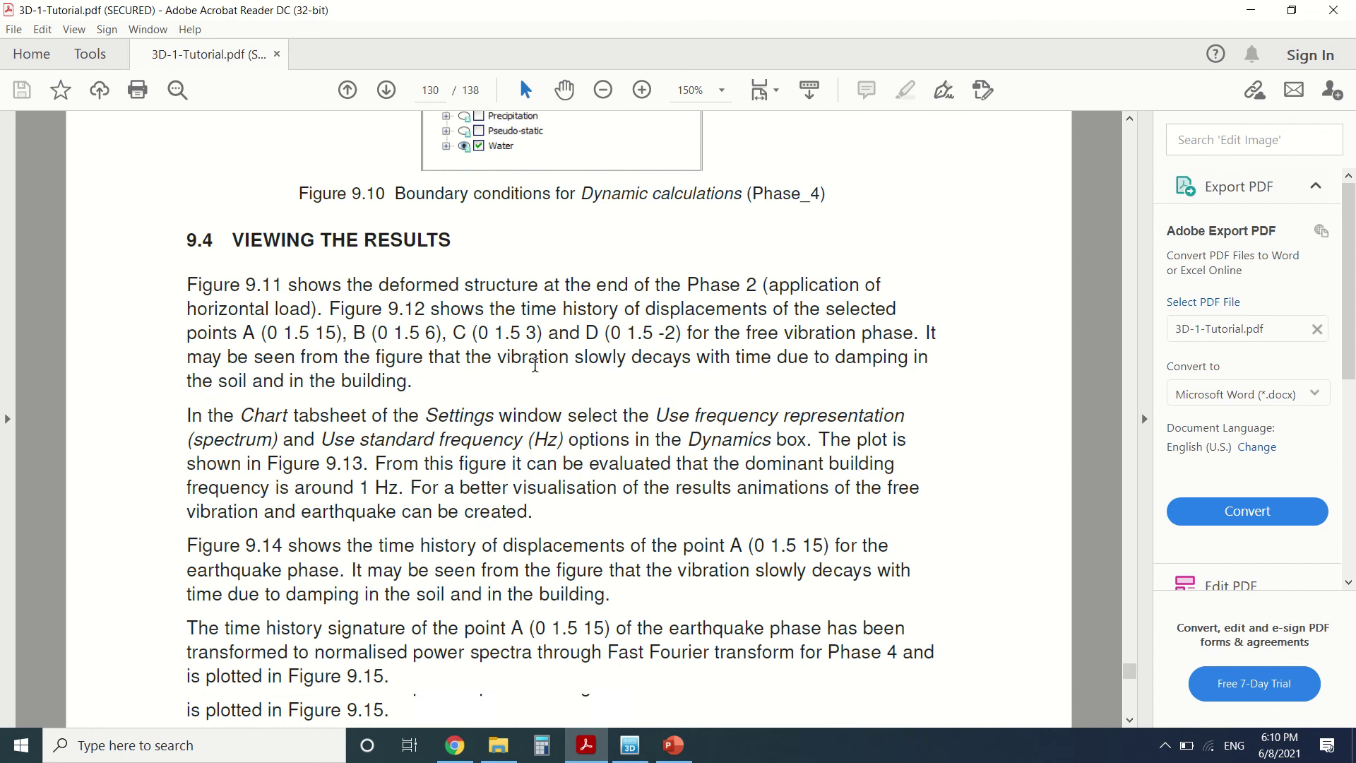
left_click(629, 745)
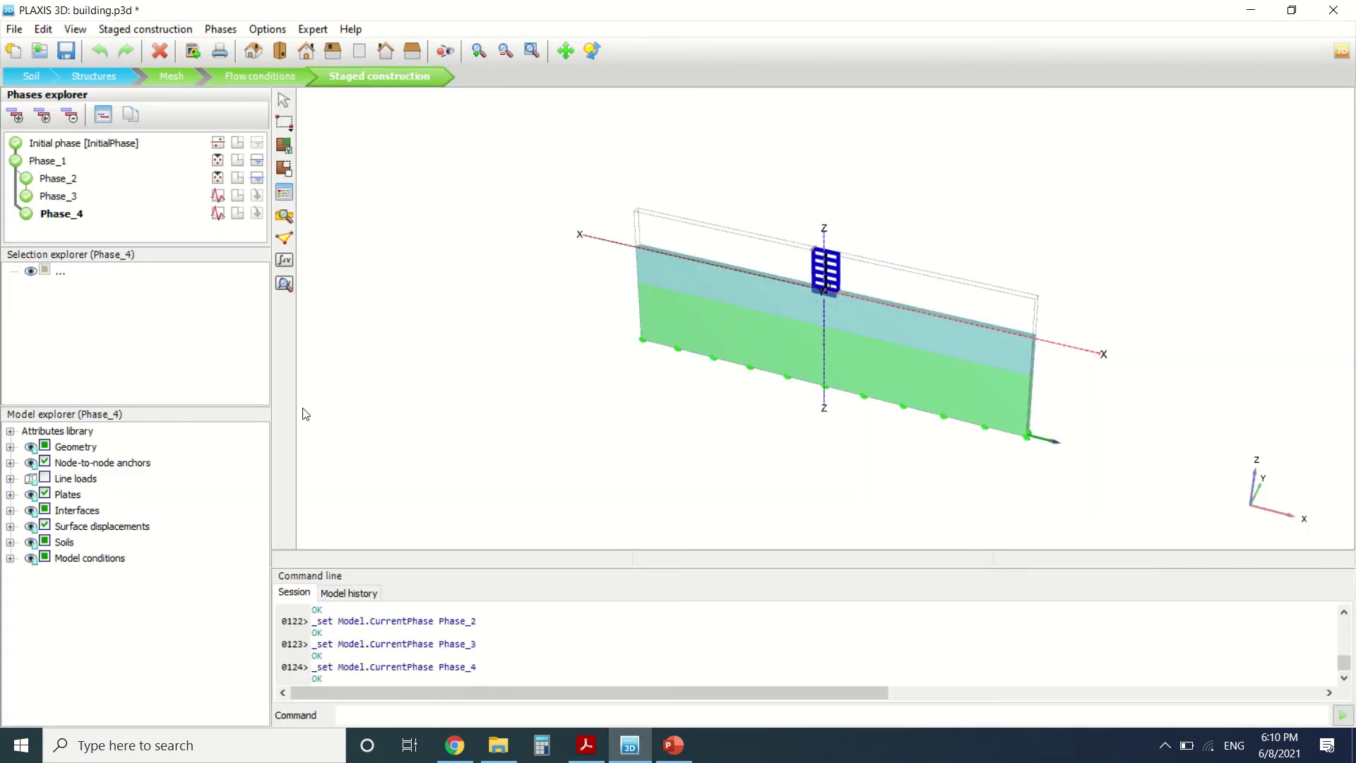
left_click(285, 283)
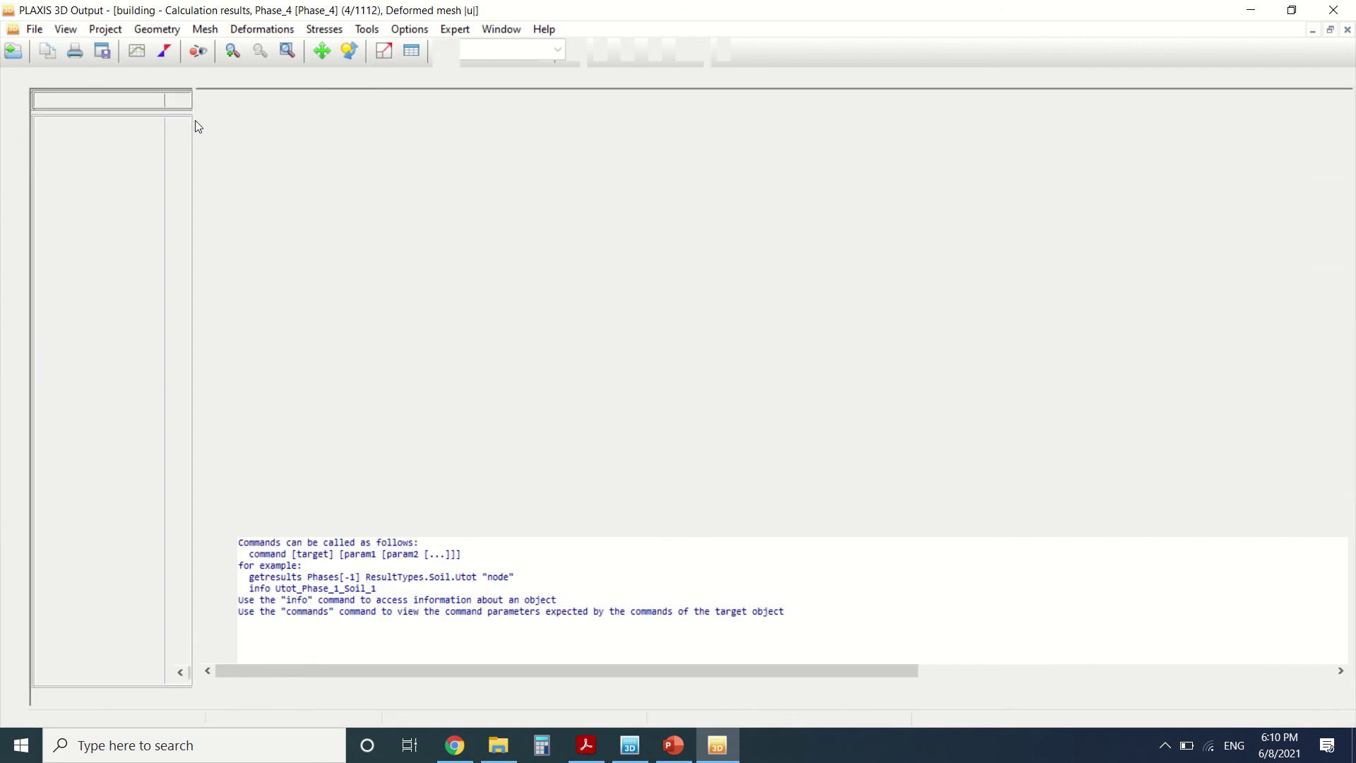
Step: Create a new chart plotting total displacement ux of Node 86 at (0.000; 1.500; 15.000) against dynamic time
left_click(137, 50)
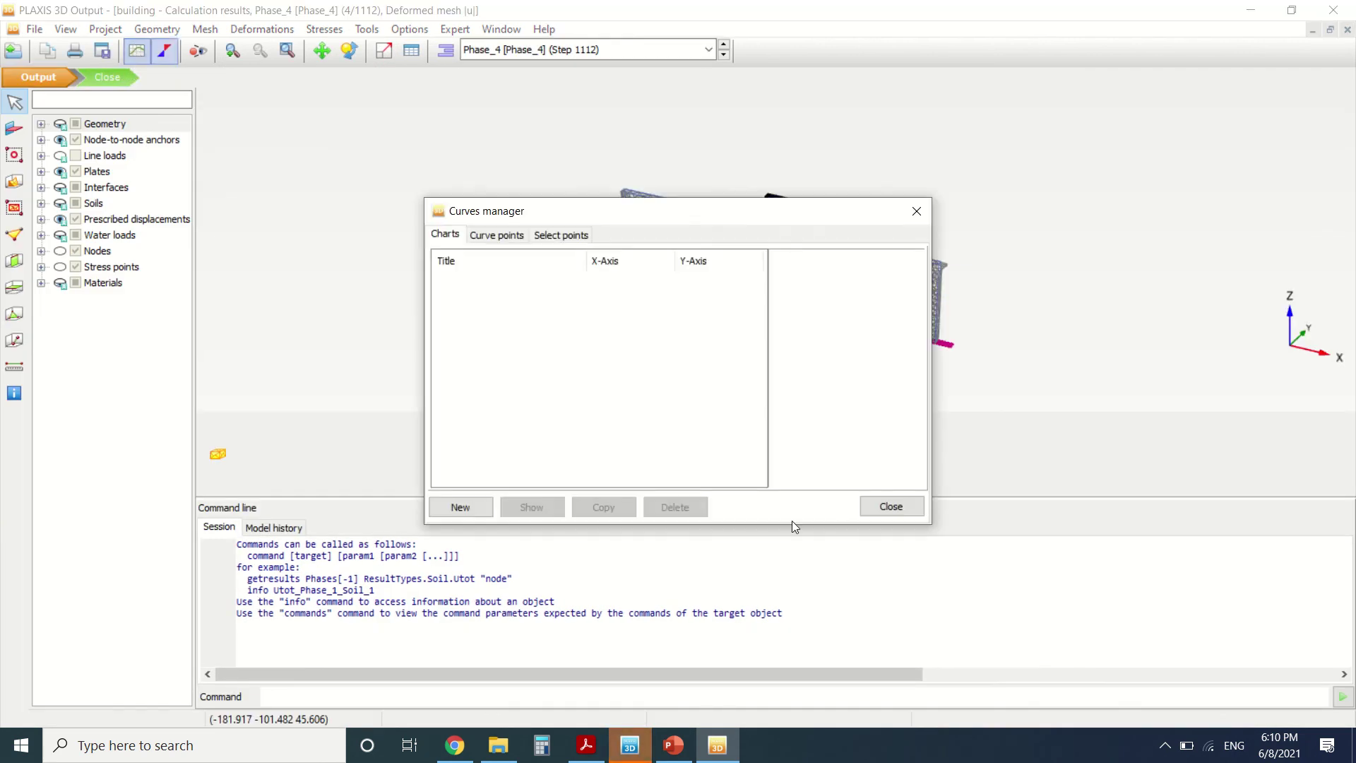
left_click(460, 511)
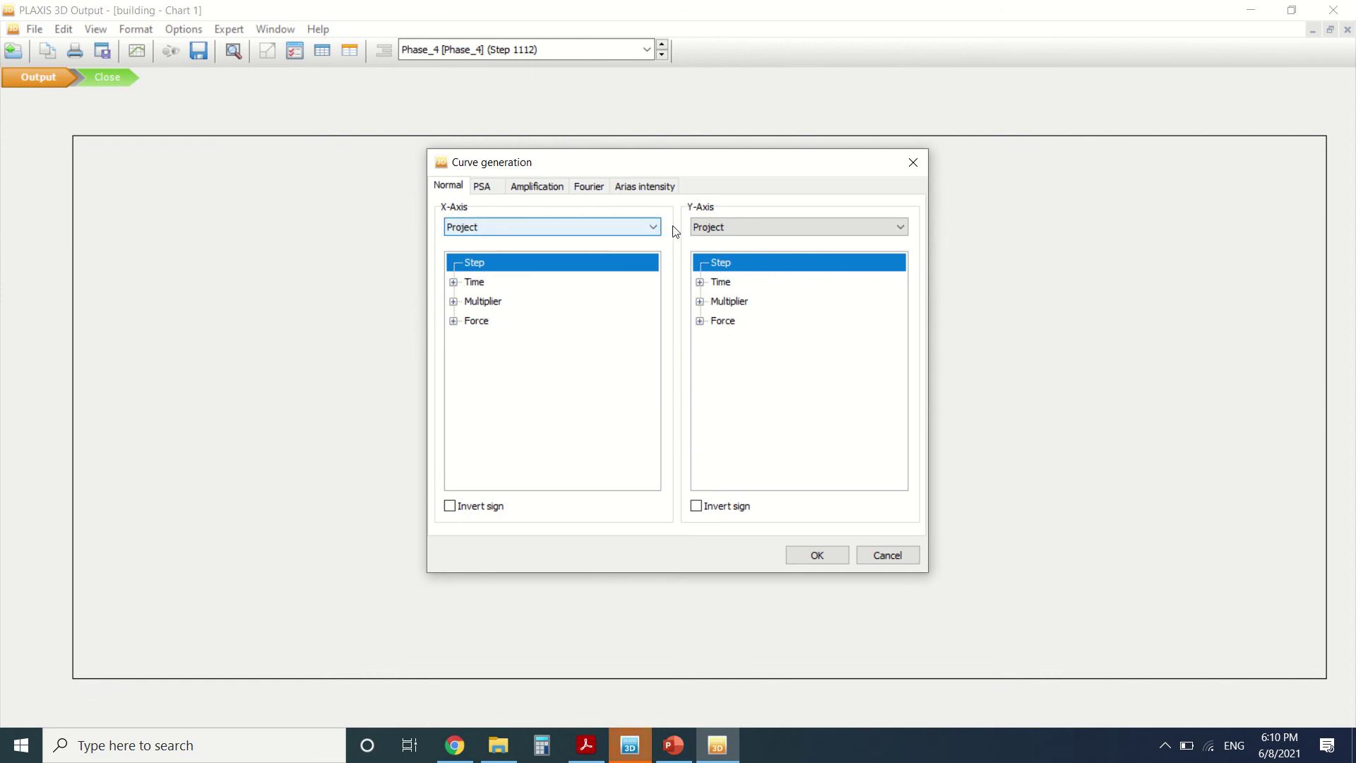
left_click(720, 229)
left_click(765, 254)
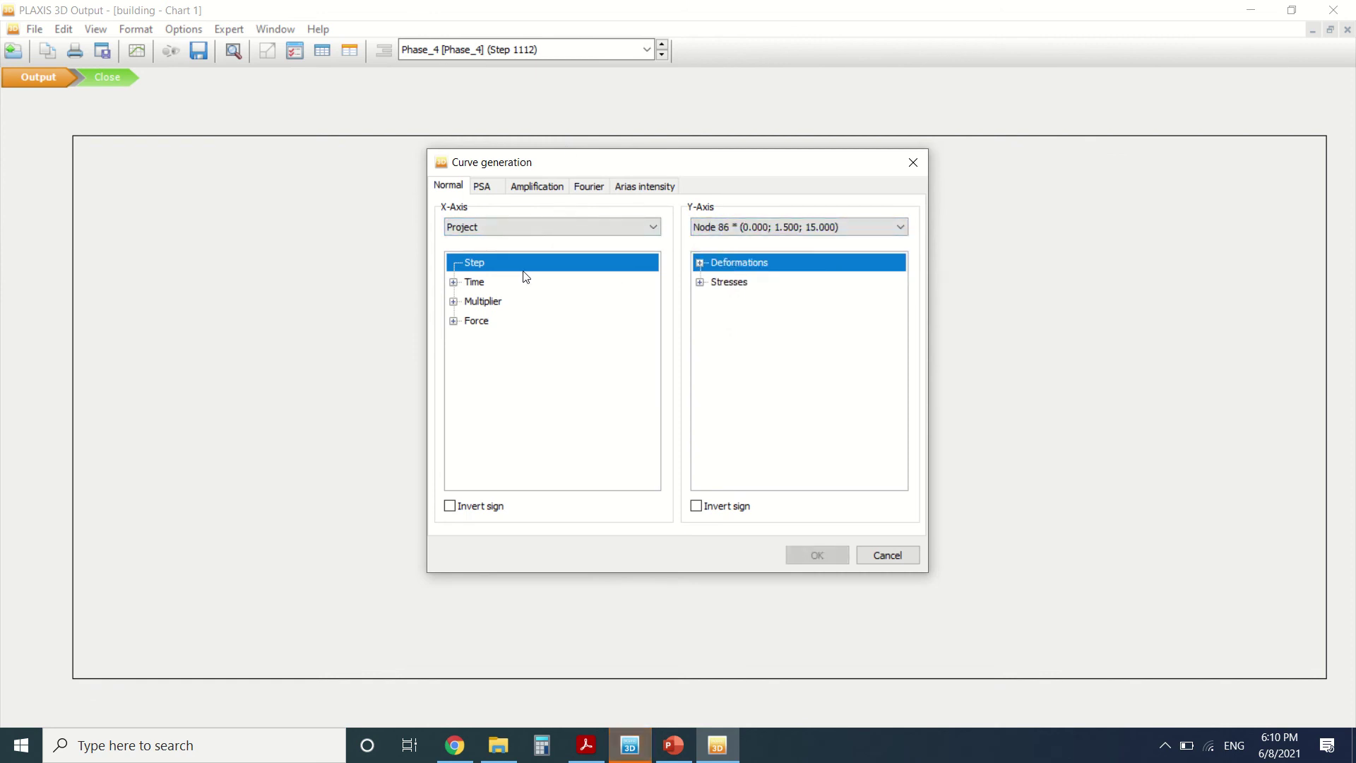
left_click(454, 281)
left_click(505, 322)
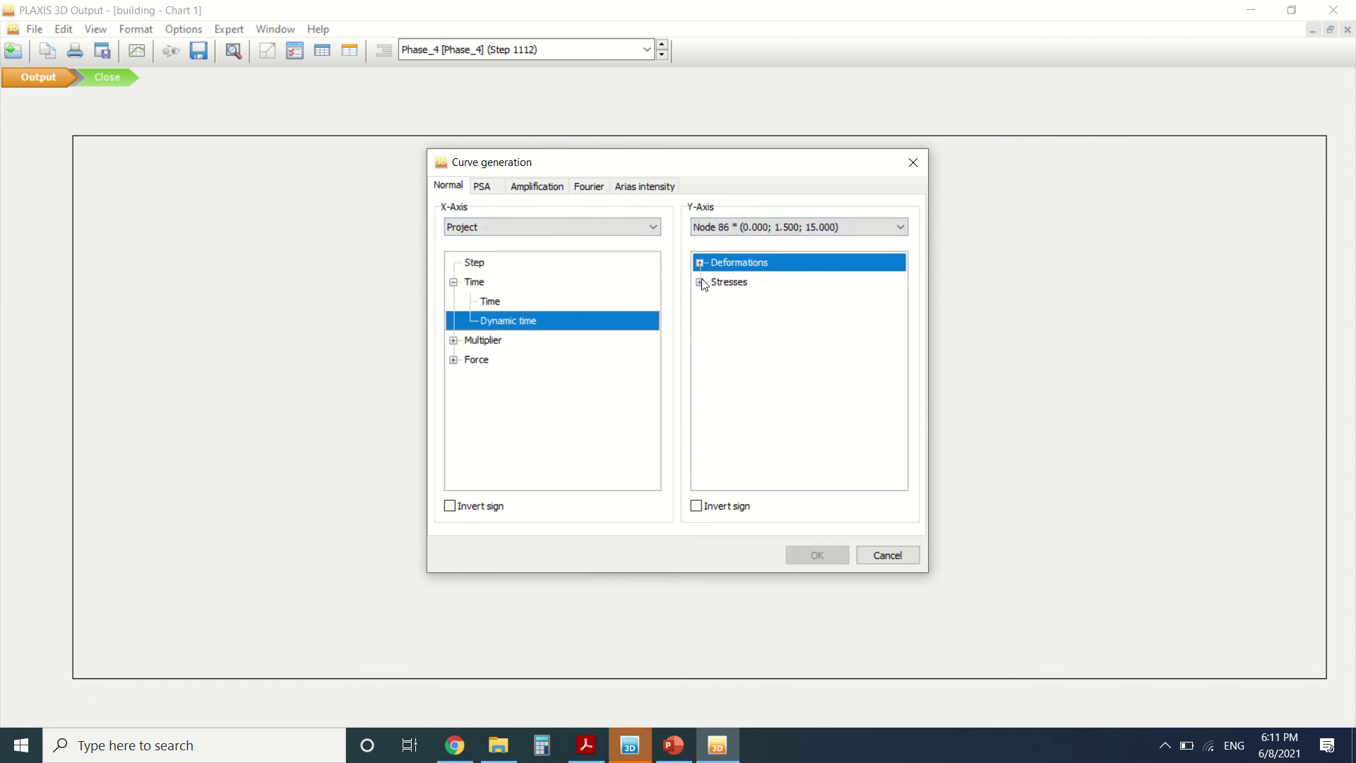
left_click(700, 265)
left_click(716, 301)
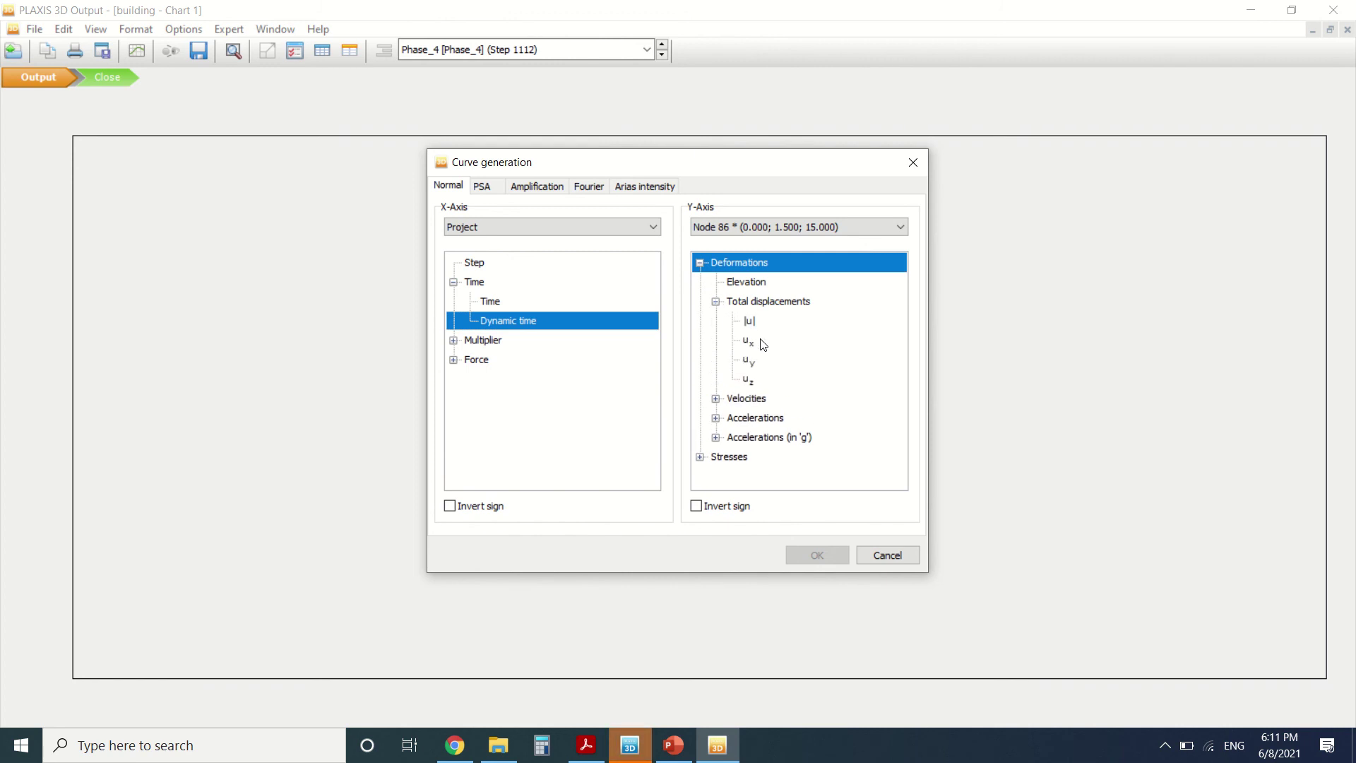
left_click(748, 340)
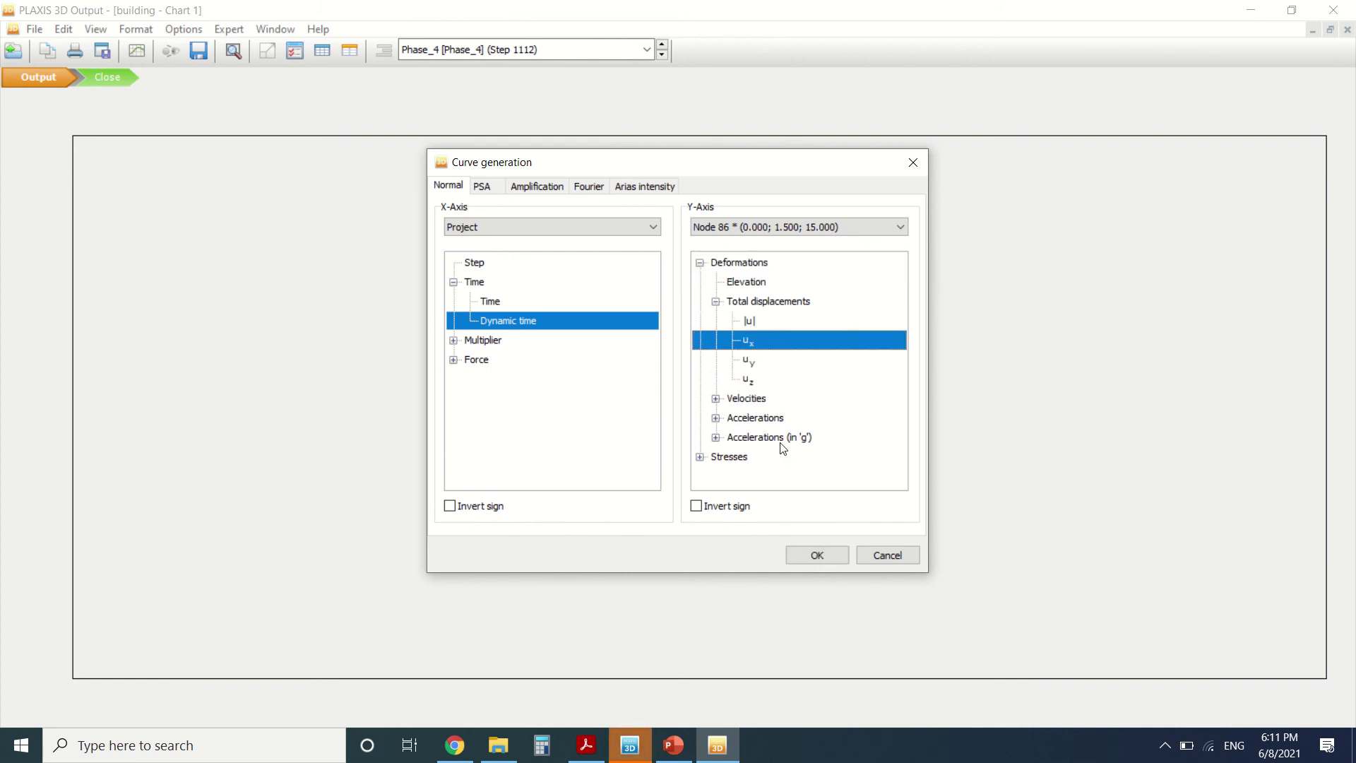
left_click(809, 558)
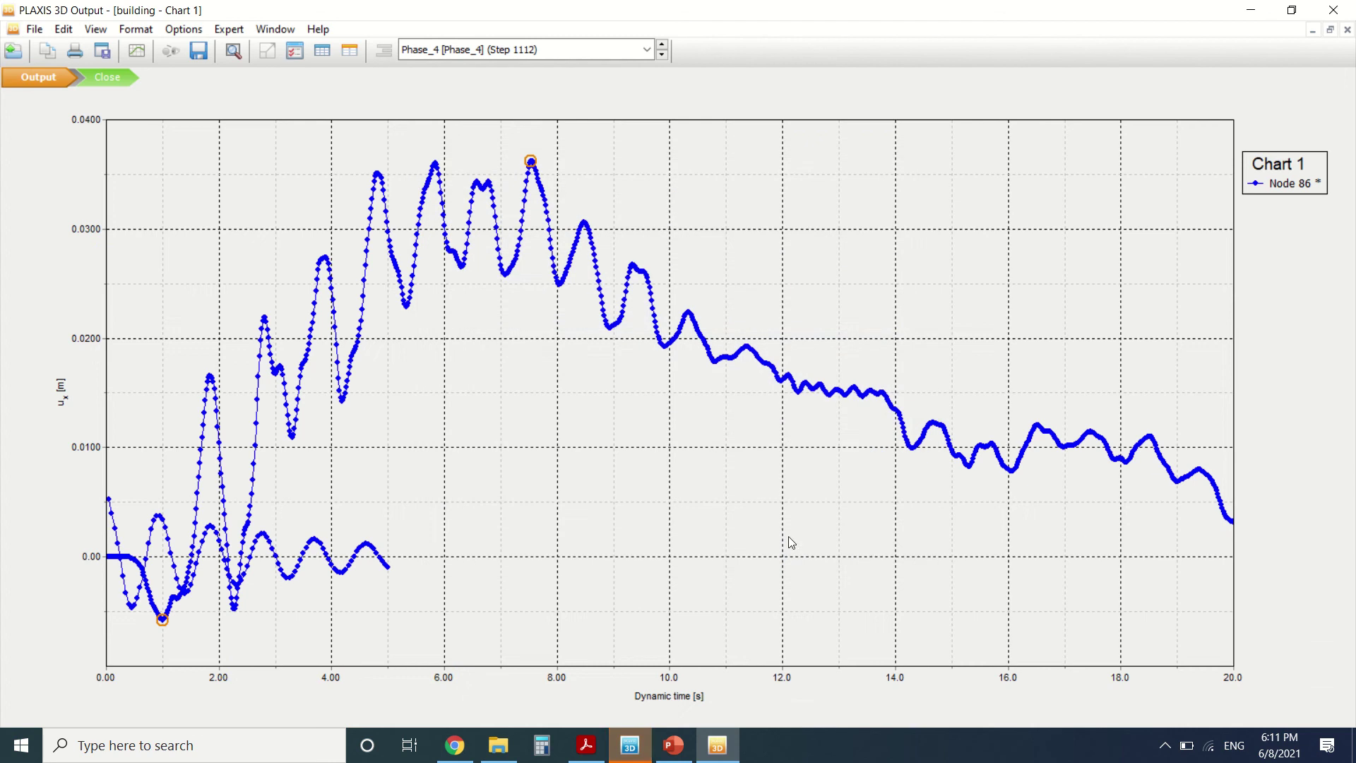
Step: Exclude Phase_4 from the Node 86 curve so that it is plotted for Phase_3 only
double_click(1252, 182)
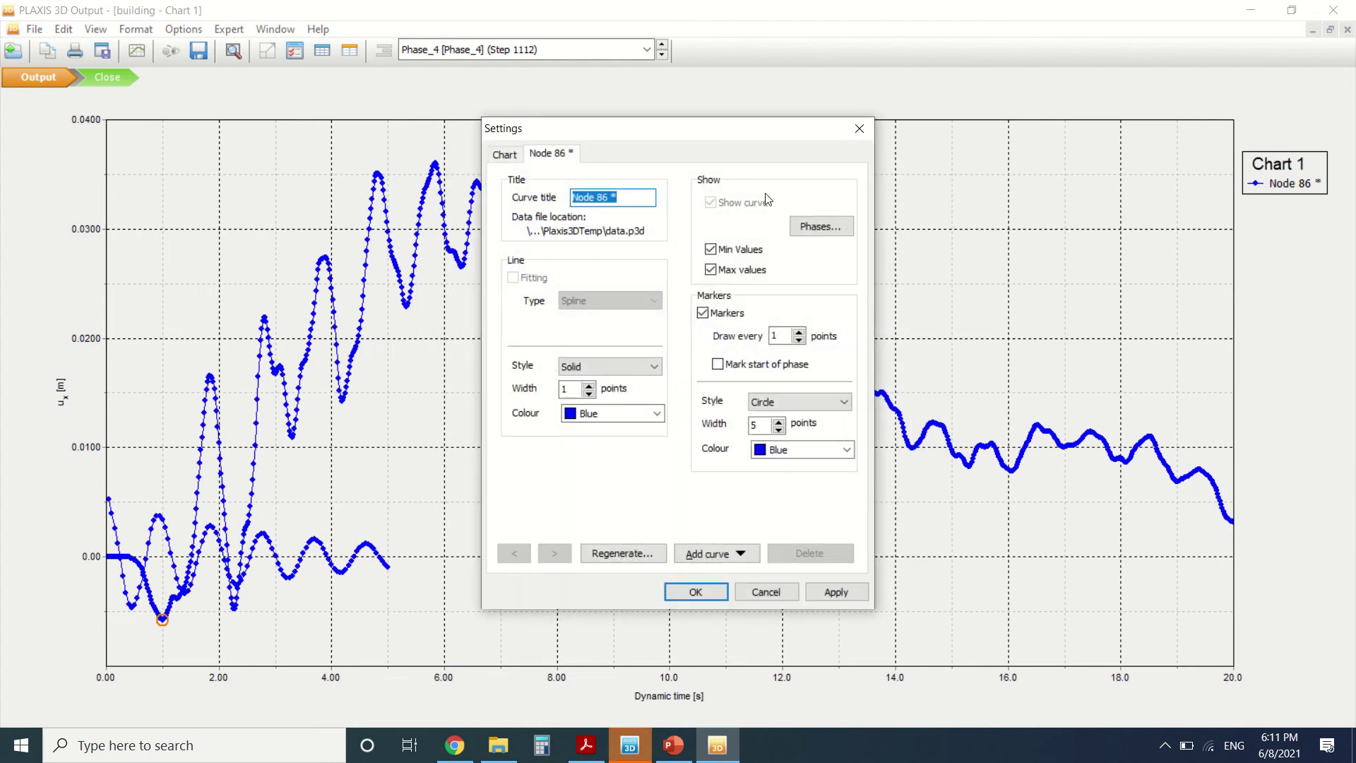
left_click(812, 227)
left_click(555, 339)
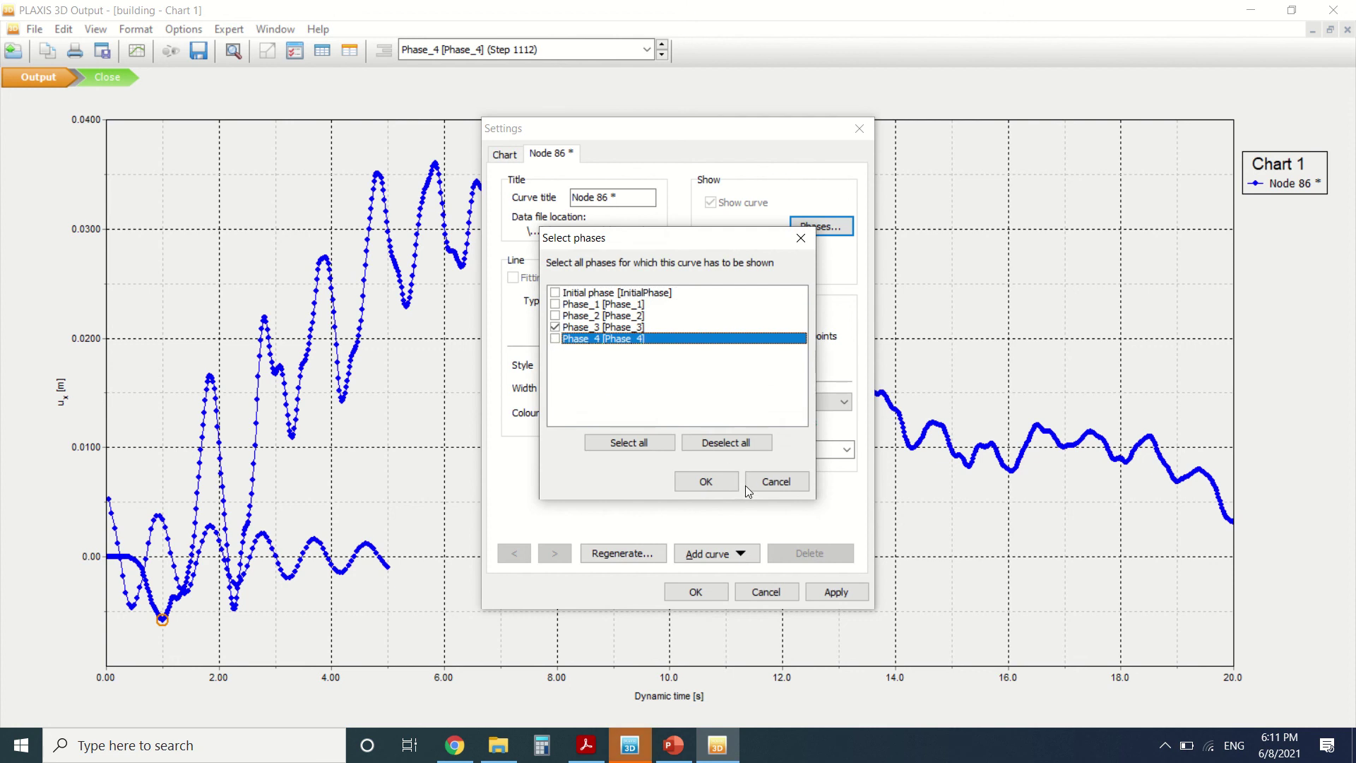
left_click(706, 481)
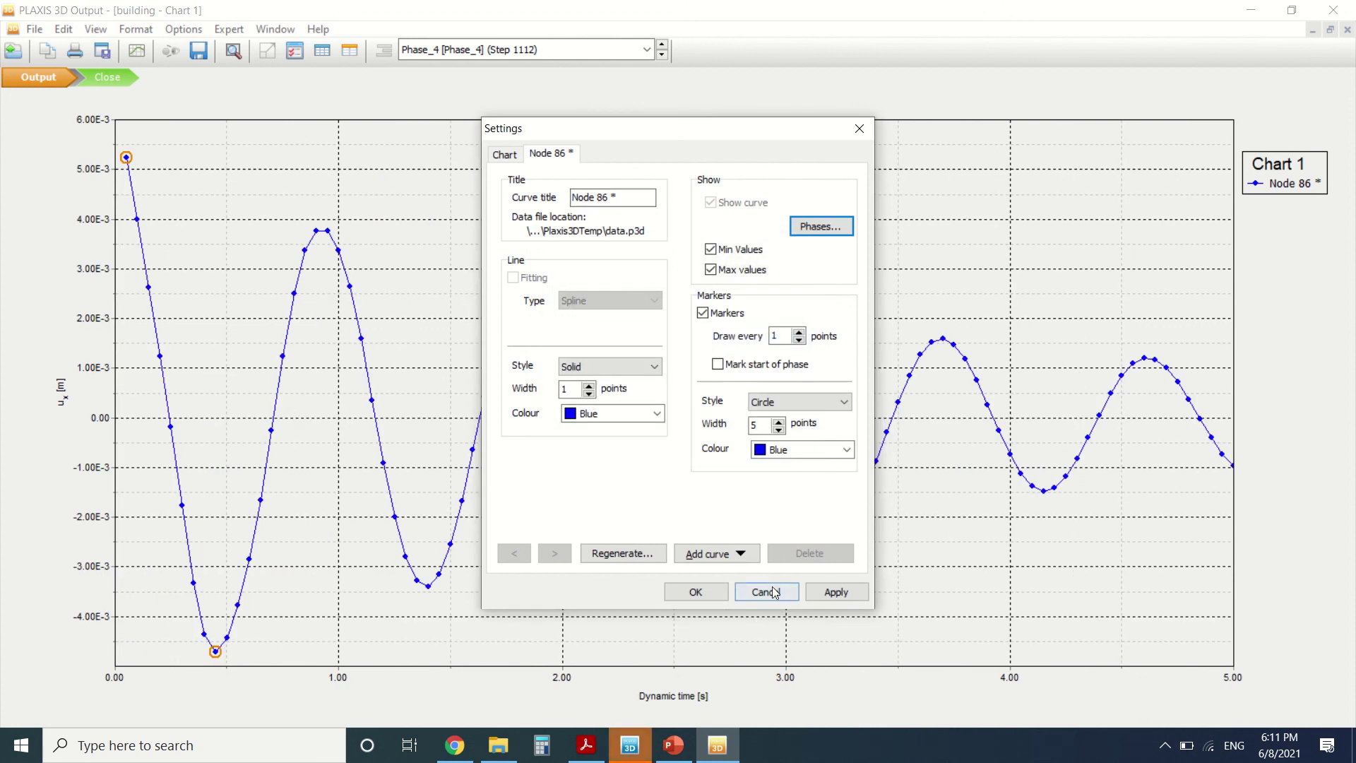
left_click(717, 589)
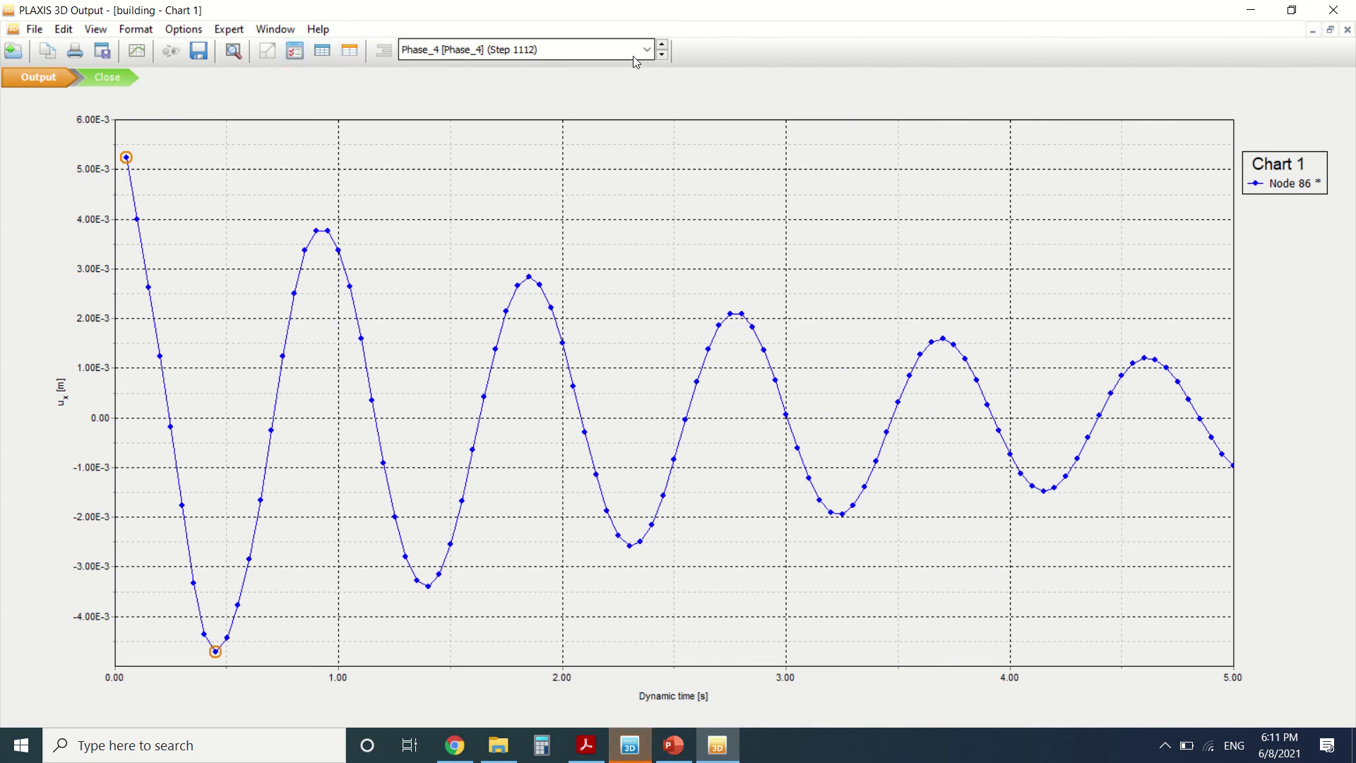
Step: Create a second chart with dynamic time on the X-axis and total displacement ux of Node 86 on the Y-axis
left_click(137, 50)
left_click(456, 504)
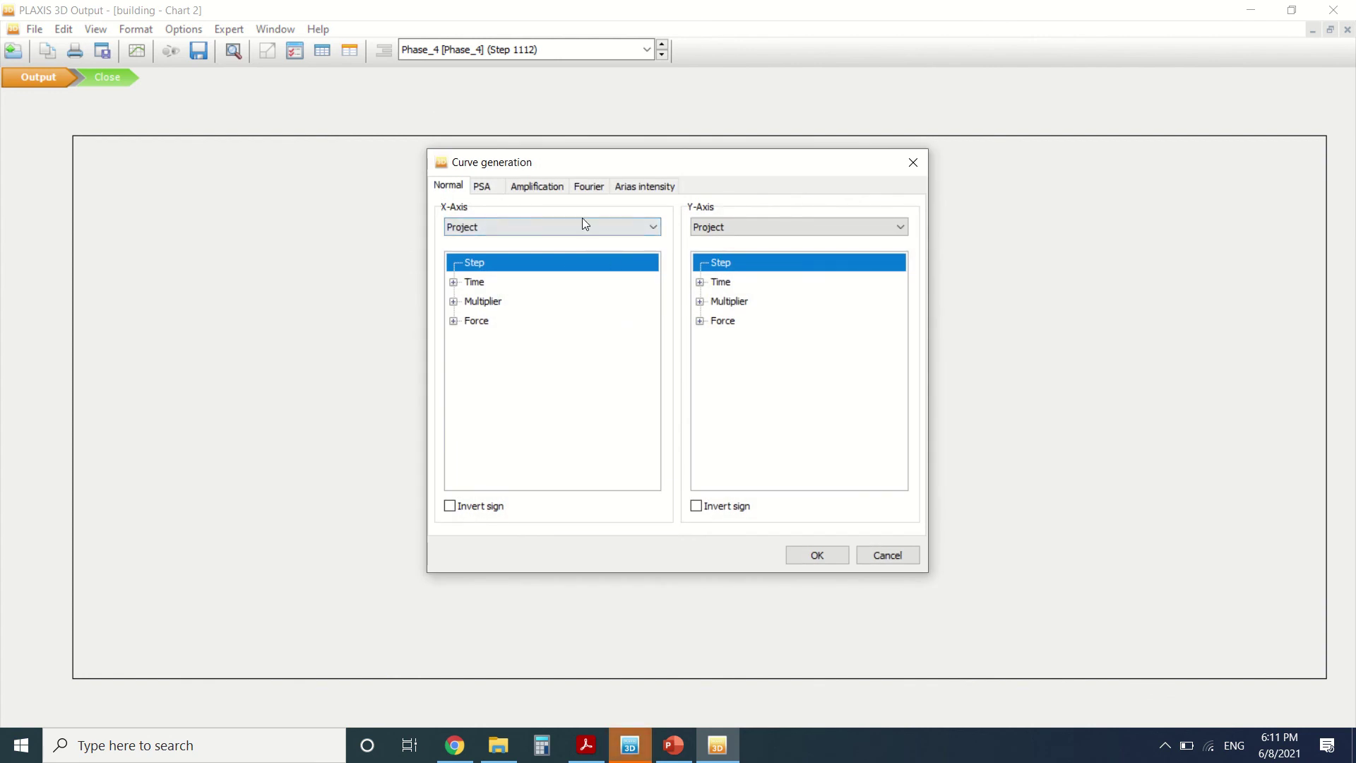
left_click(739, 223)
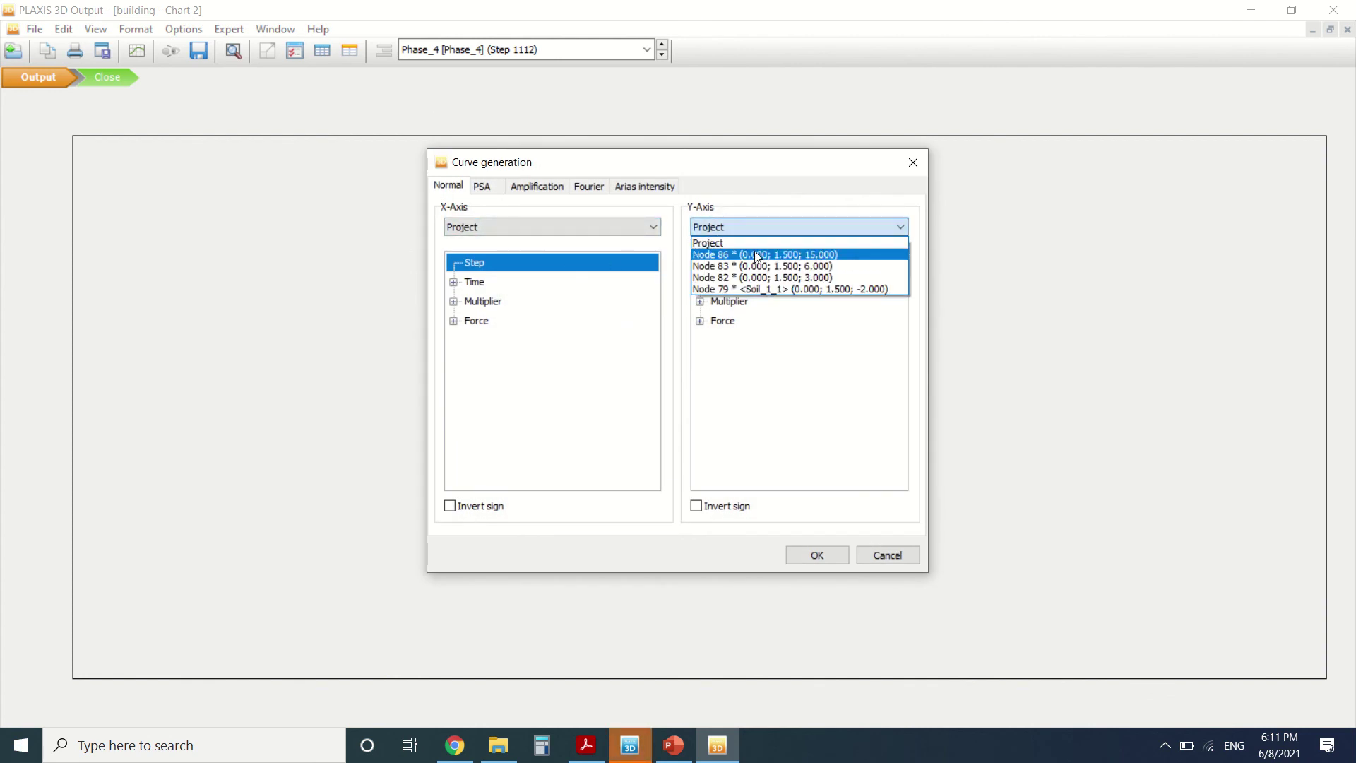
left_click(741, 251)
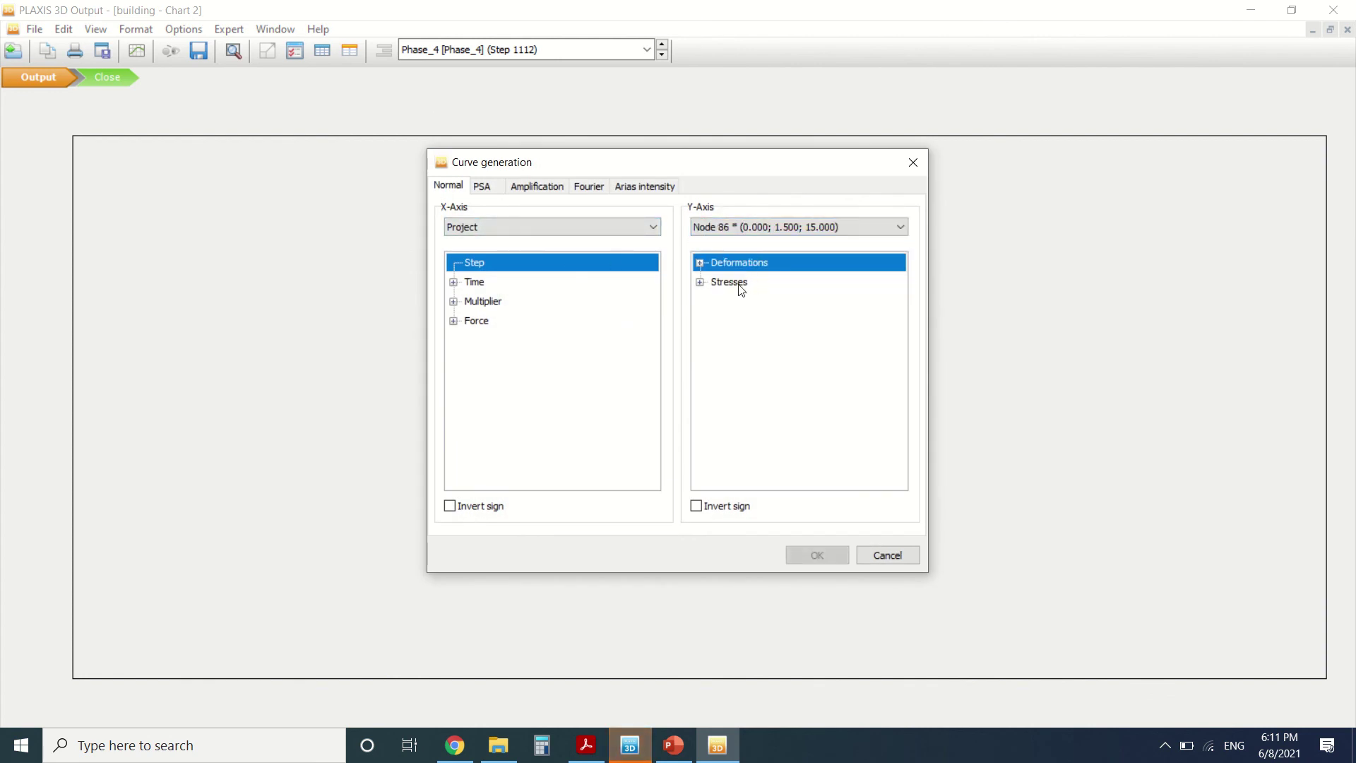
left_click(475, 227)
left_click(477, 243)
left_click(454, 282)
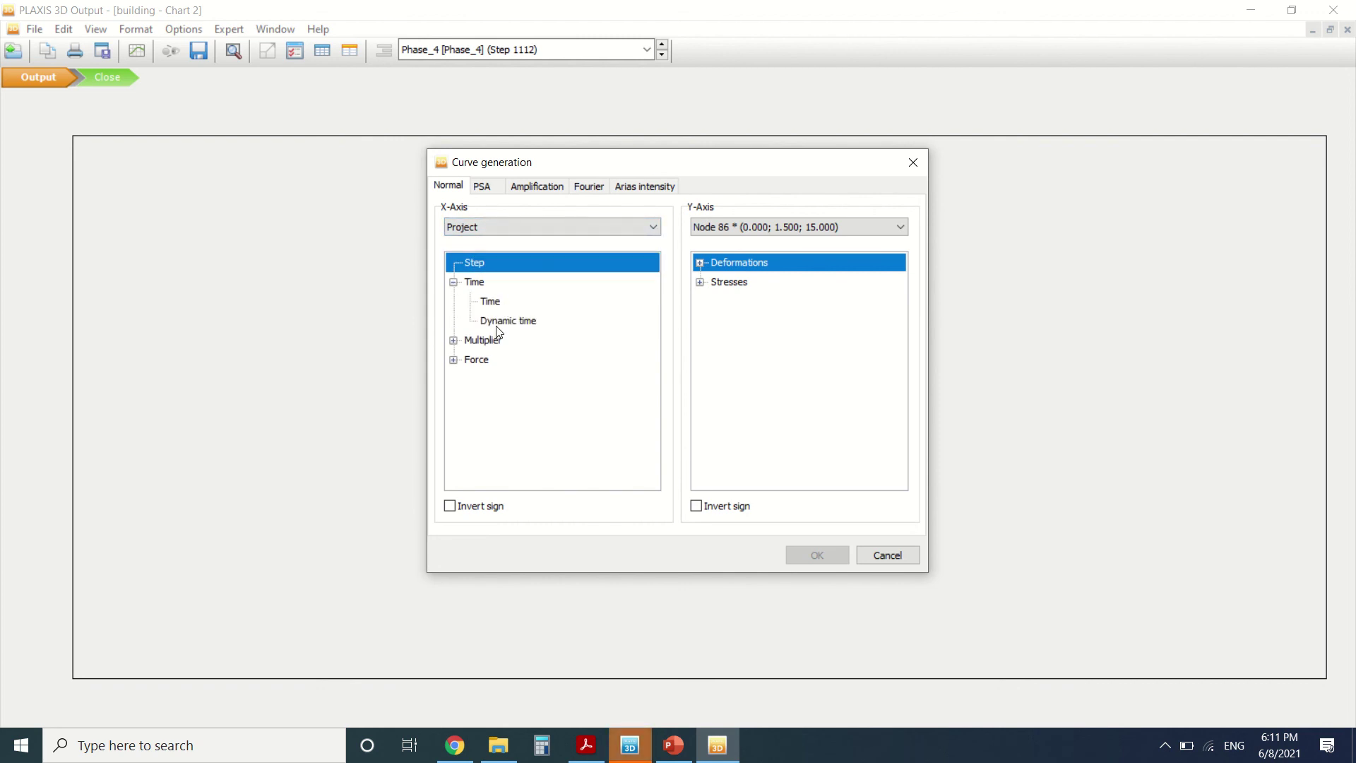
left_click(502, 321)
left_click(700, 262)
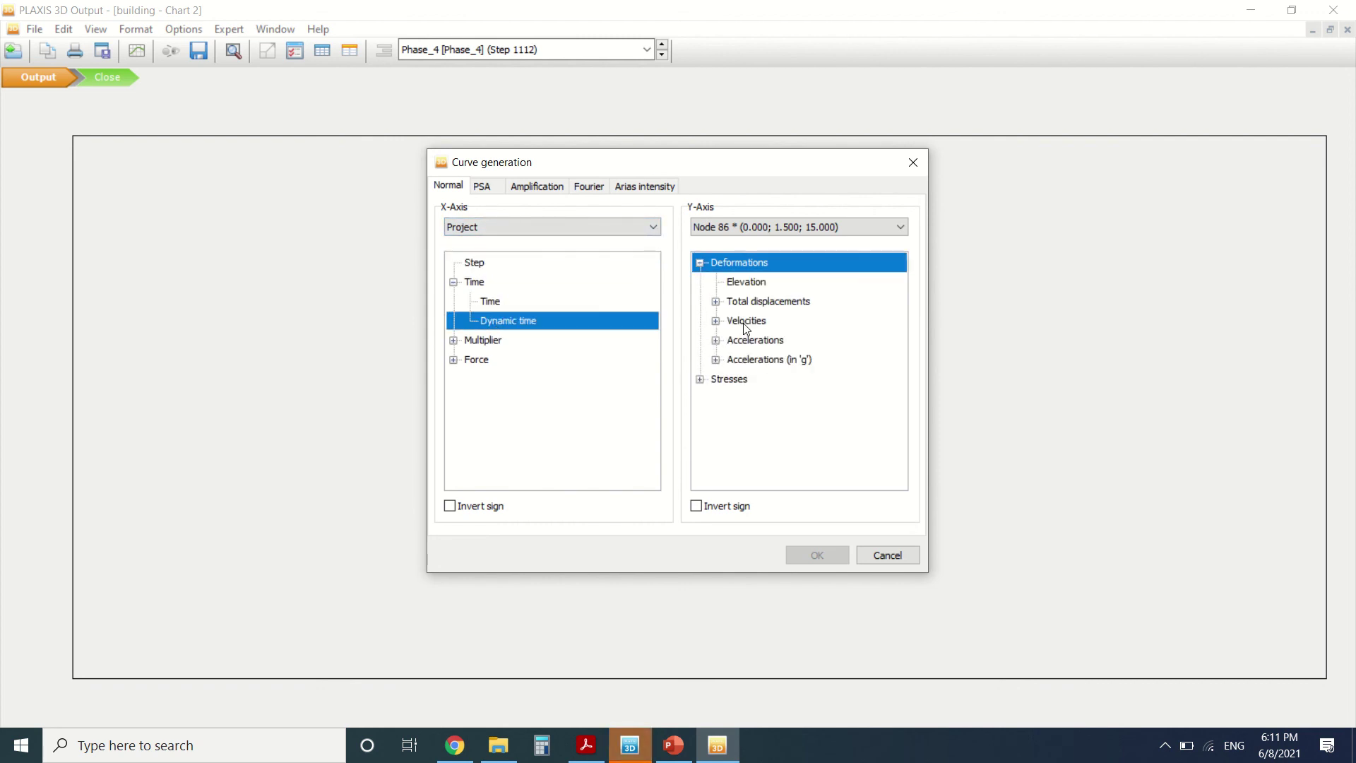
left_click(716, 301)
left_click(747, 342)
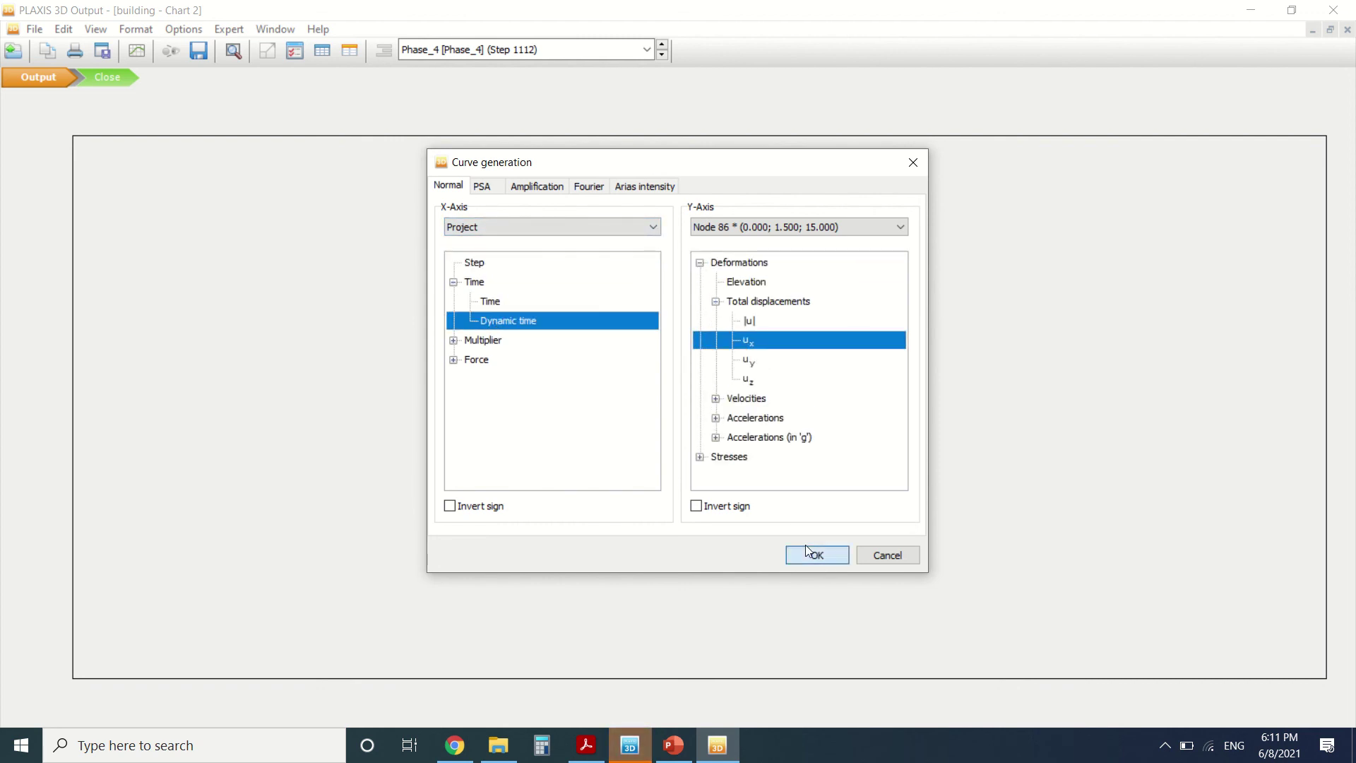
left_click(818, 556)
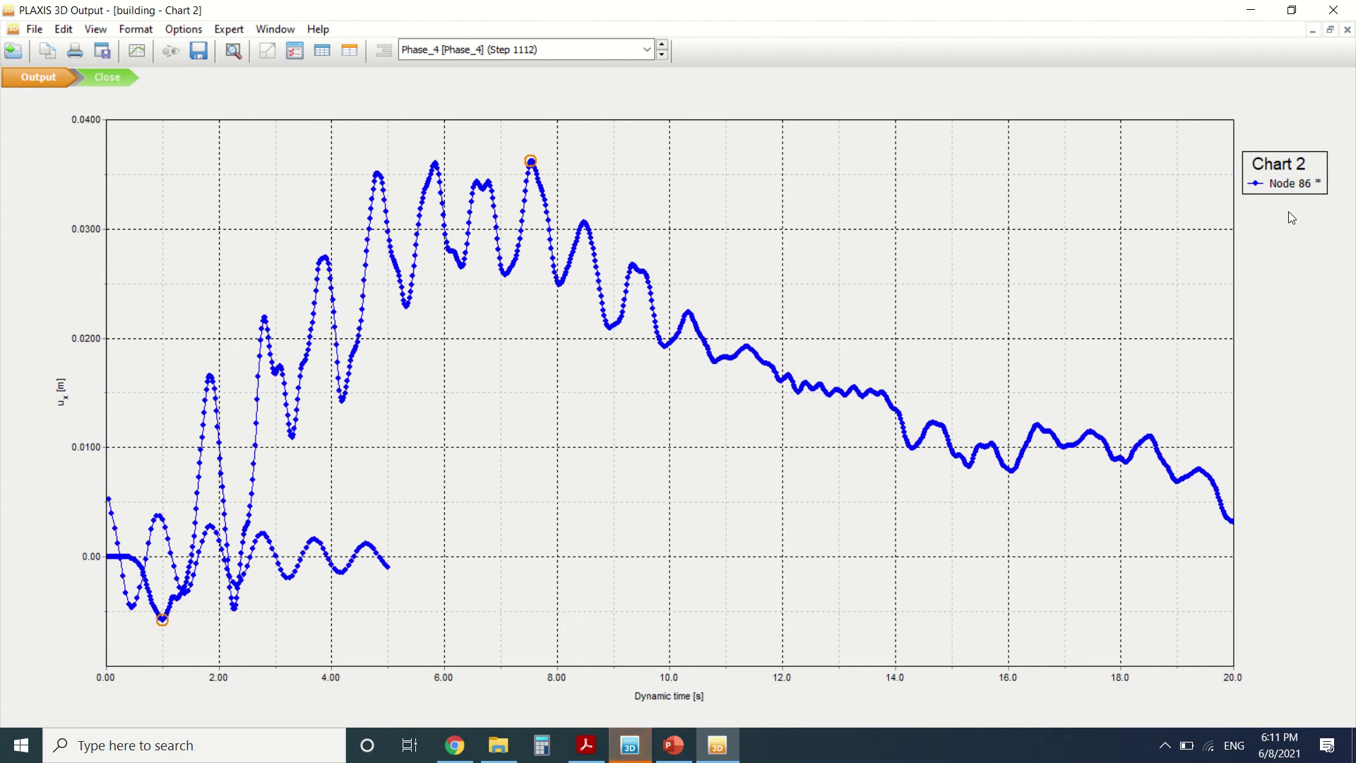
Step: Add a curve from the current project to Chart 2 for total displacement ux of Node 83 at (0.000; 1.500; 6.000)
double_click(1275, 181)
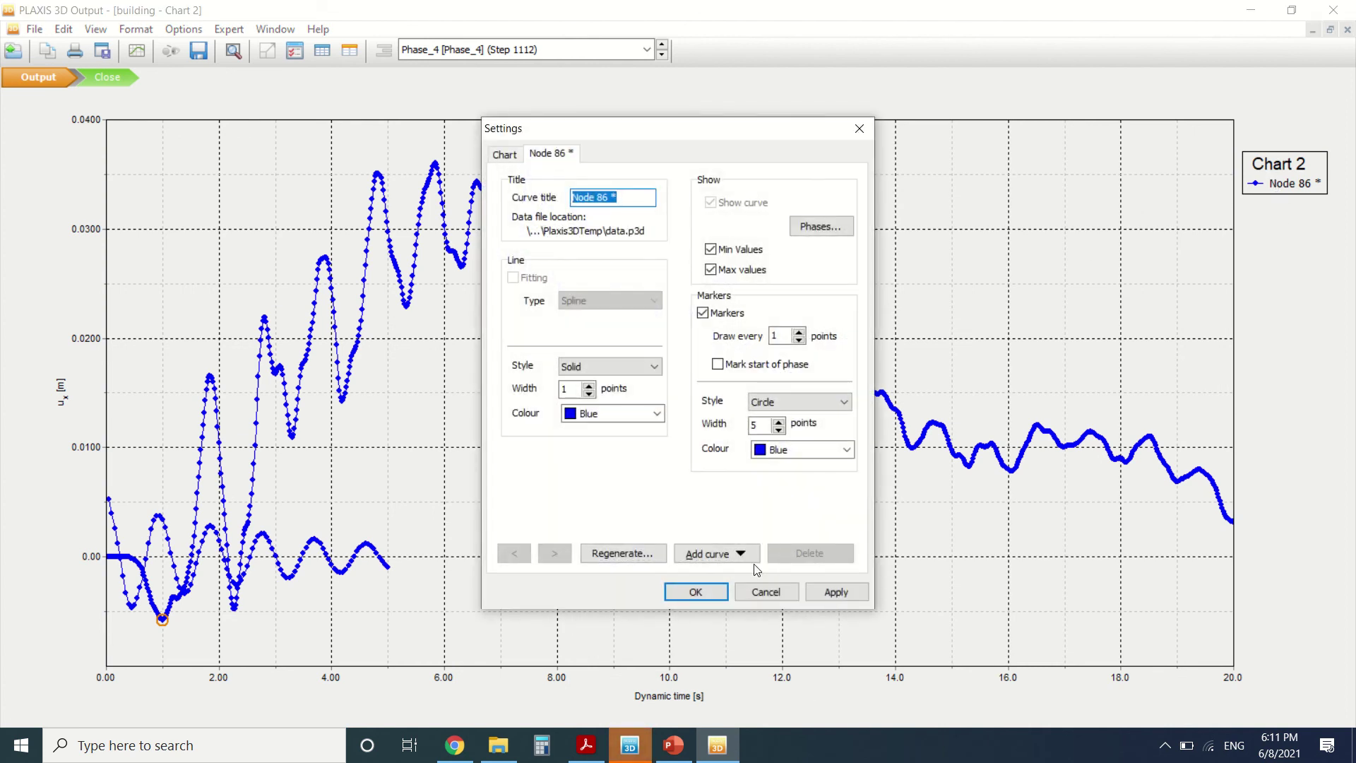
left_click(749, 557)
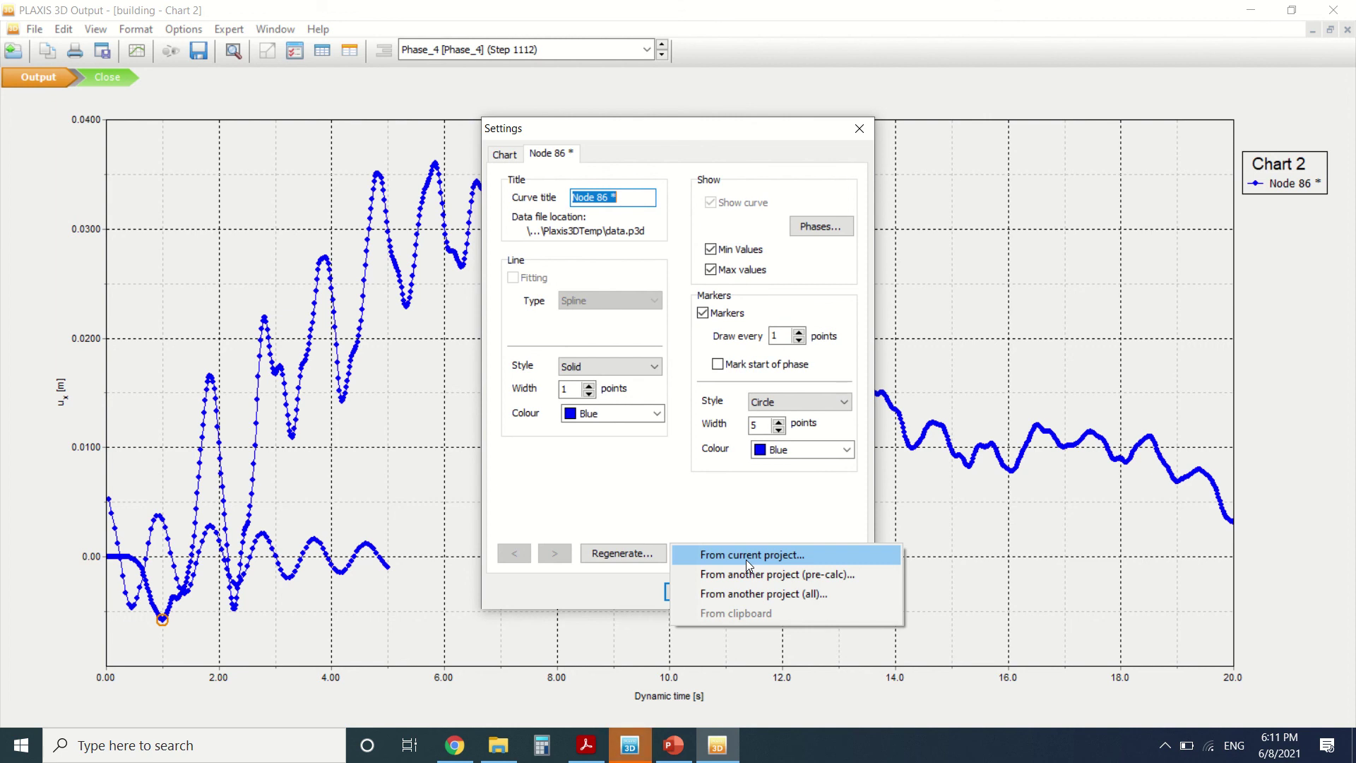
left_click(746, 559)
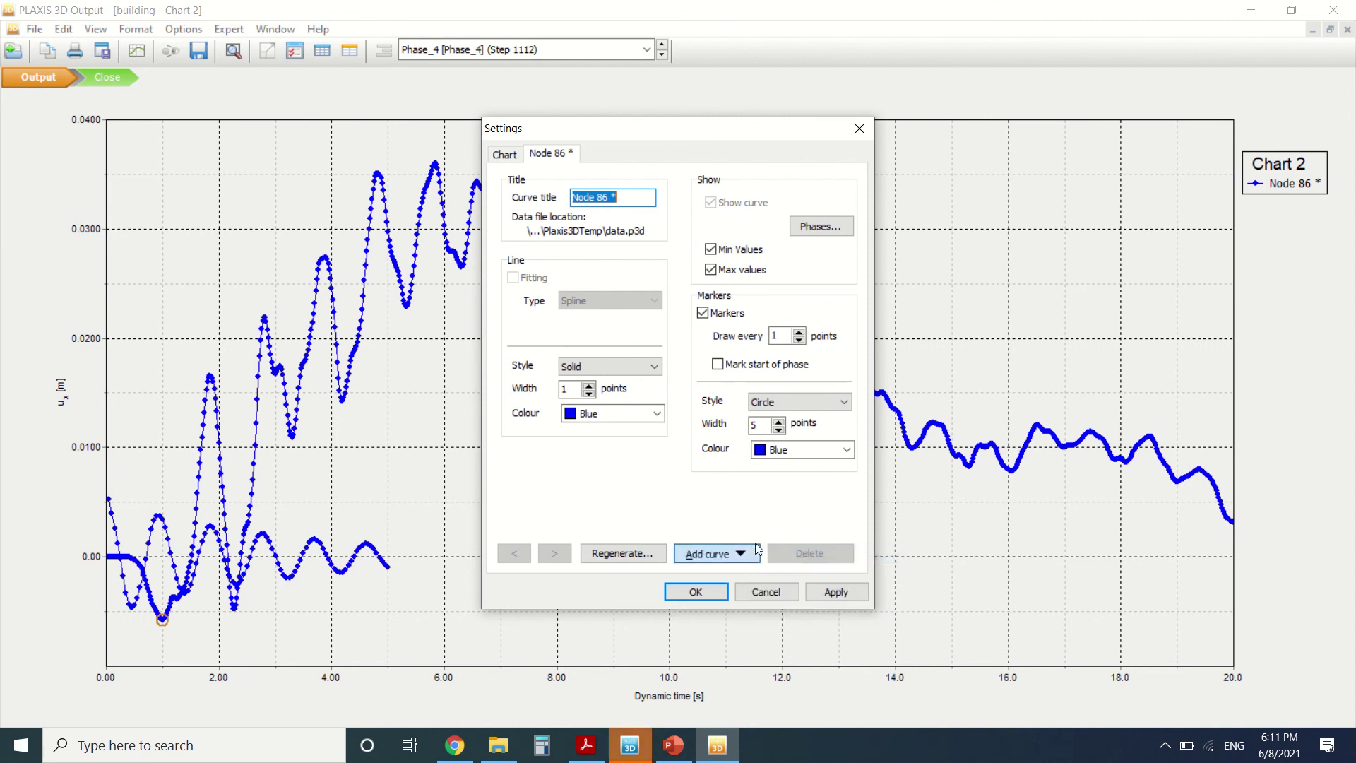
mouse_move(573, 8)
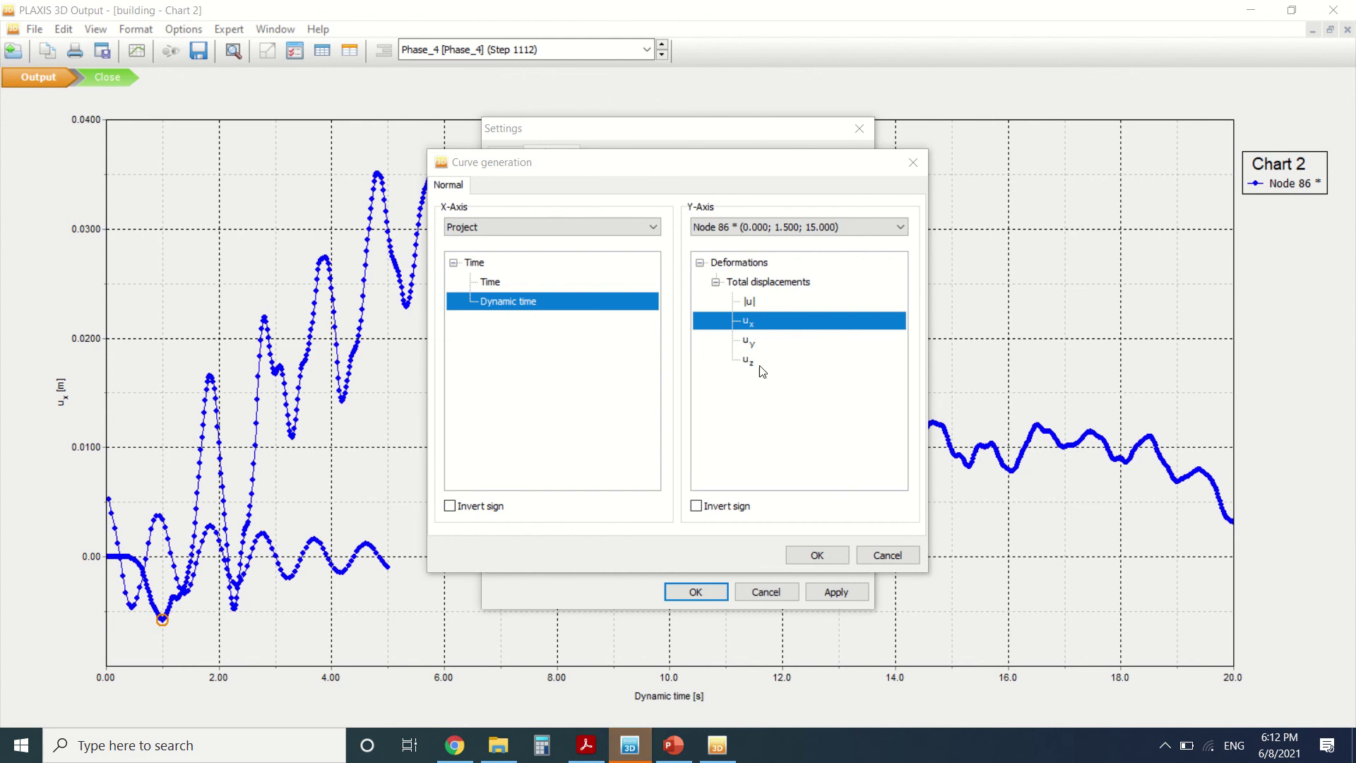
left_click(756, 231)
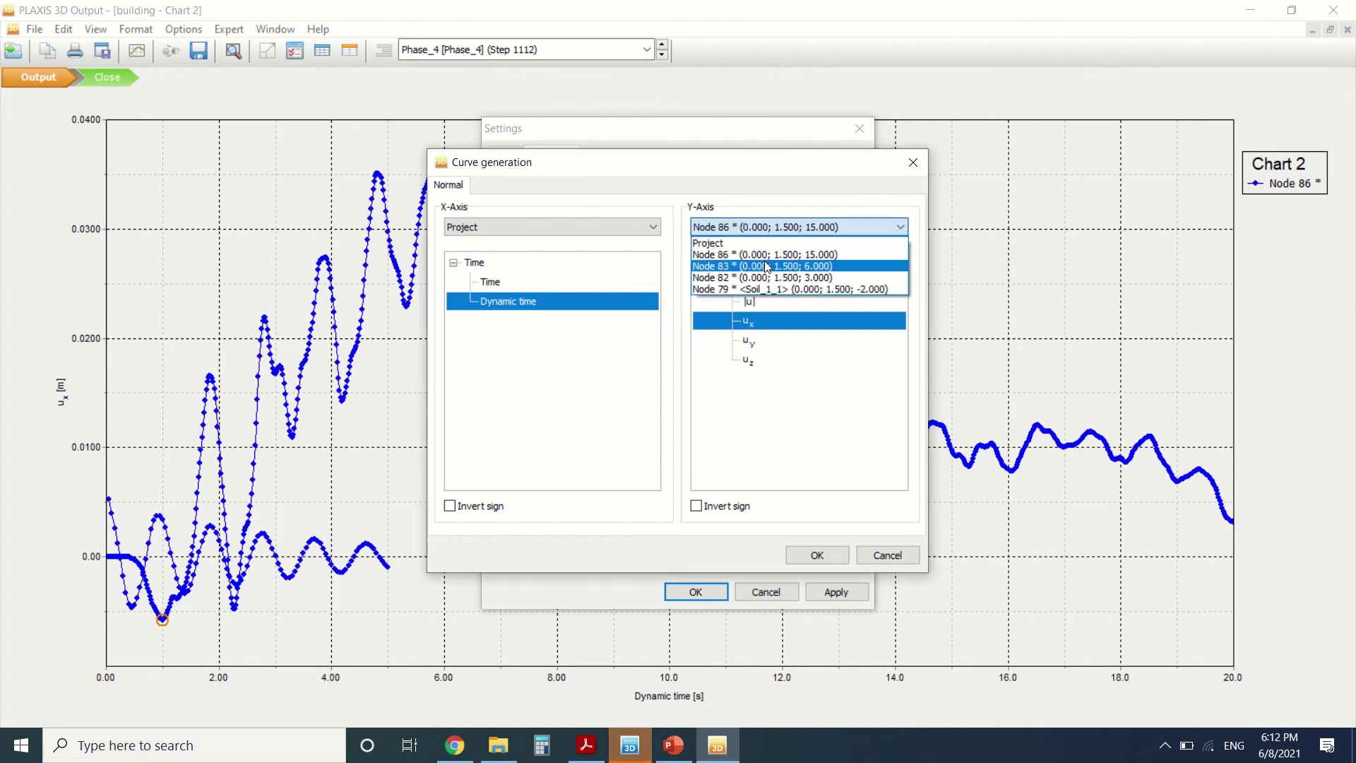
left_click(767, 266)
left_click(699, 263)
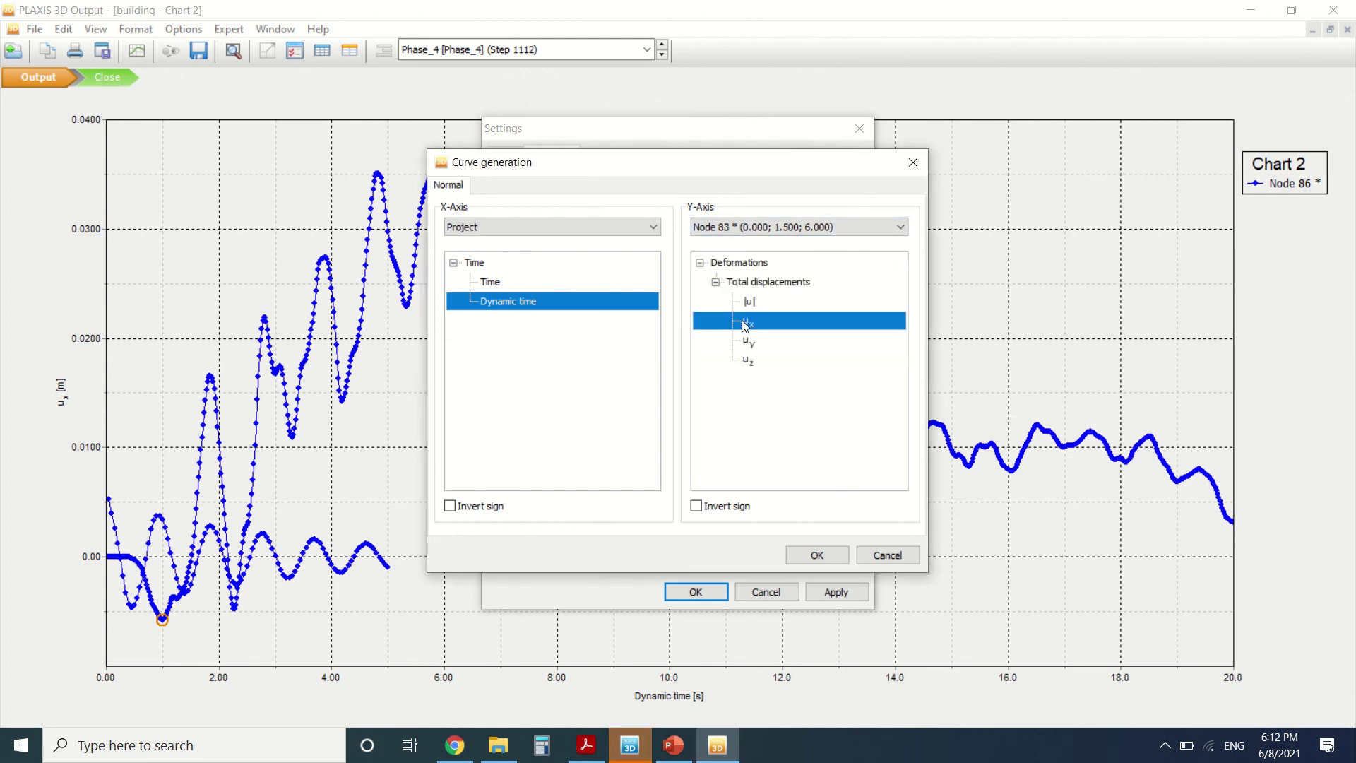
left_click(830, 556)
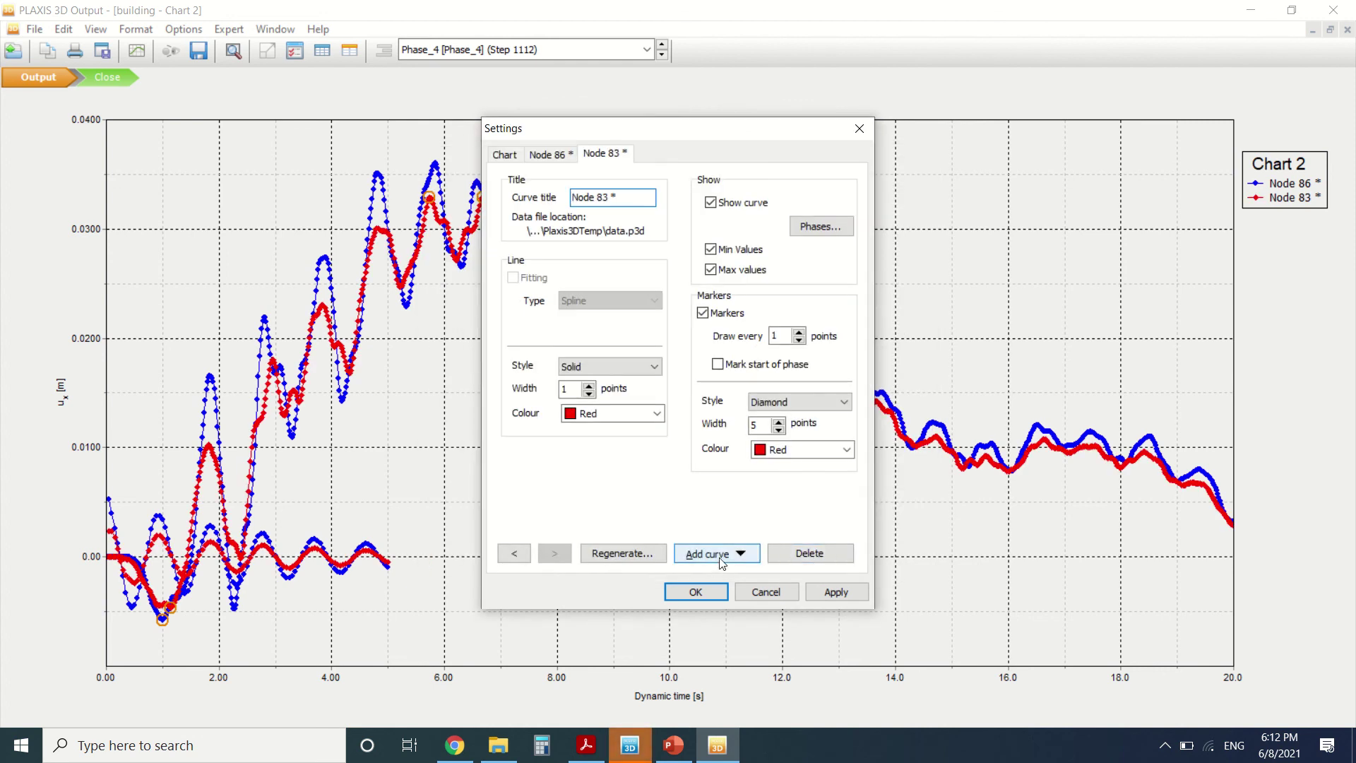
Step: Add a curve for total displacement ux of Node 82 at (0.000; 1.500; 3.000) against dynamic time to Chart 2
left_click(721, 558)
left_click(767, 548)
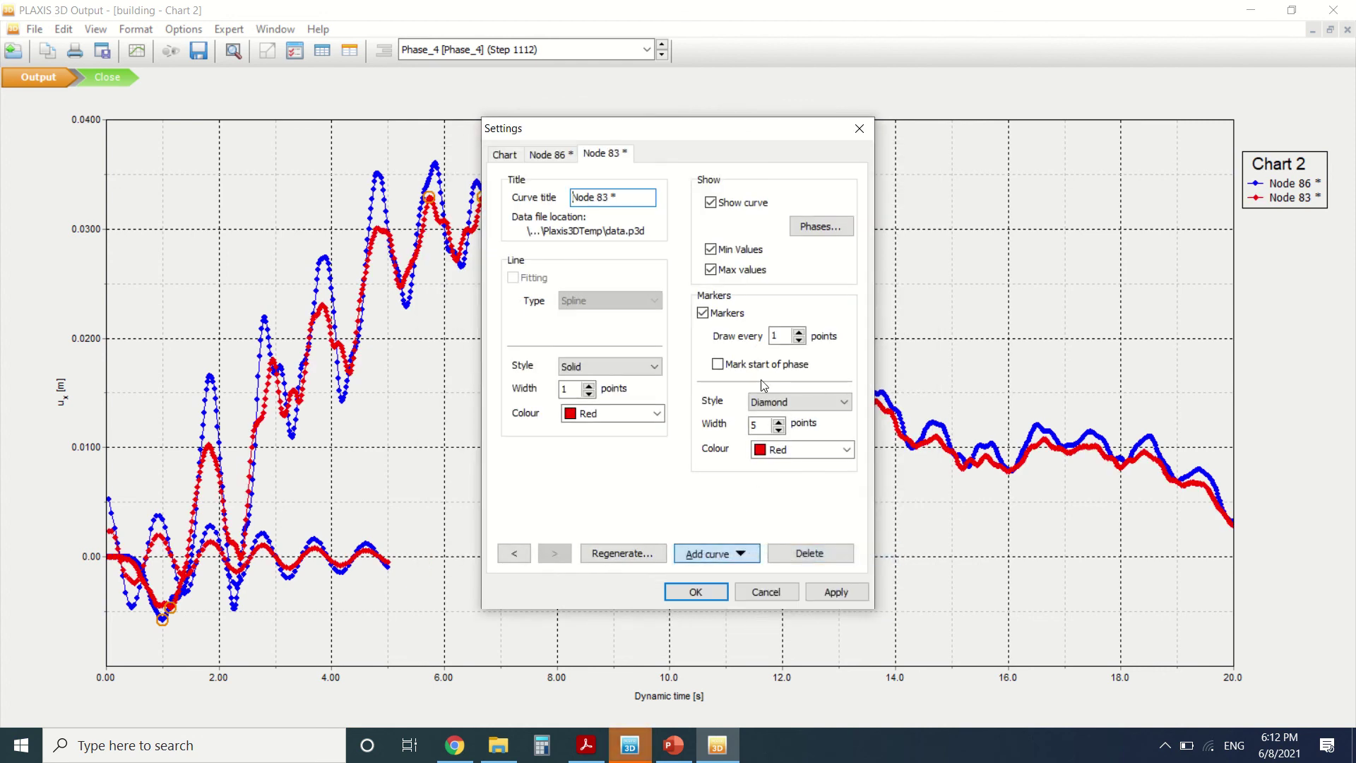
left_click(756, 231)
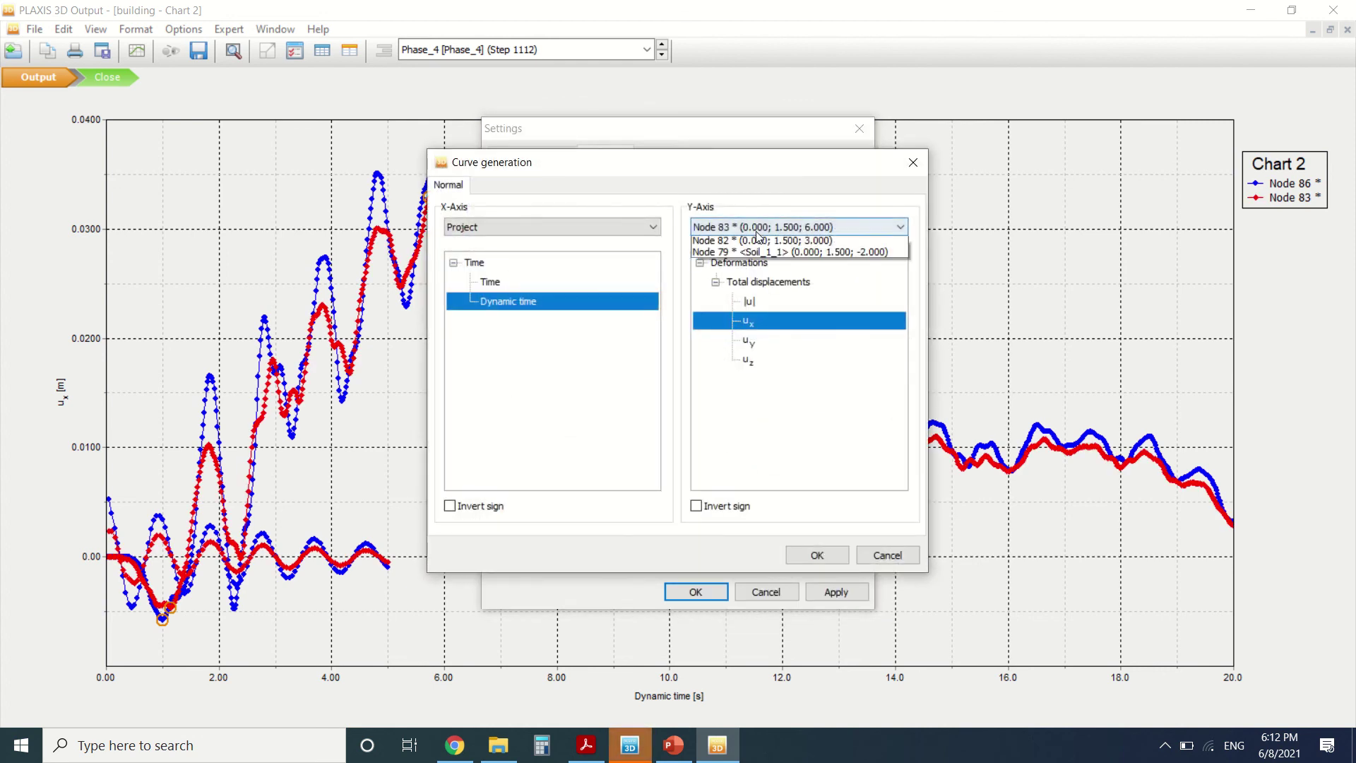
left_click(762, 282)
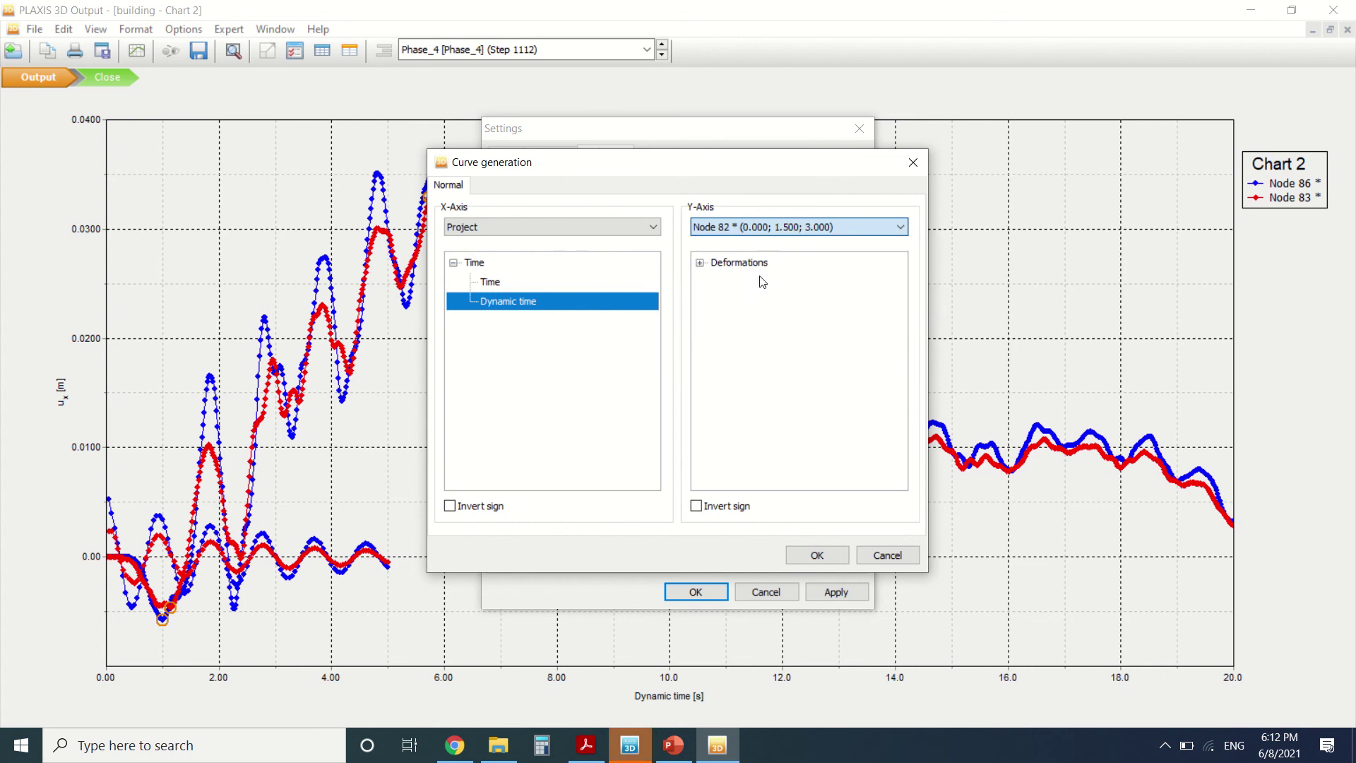
left_click(820, 554)
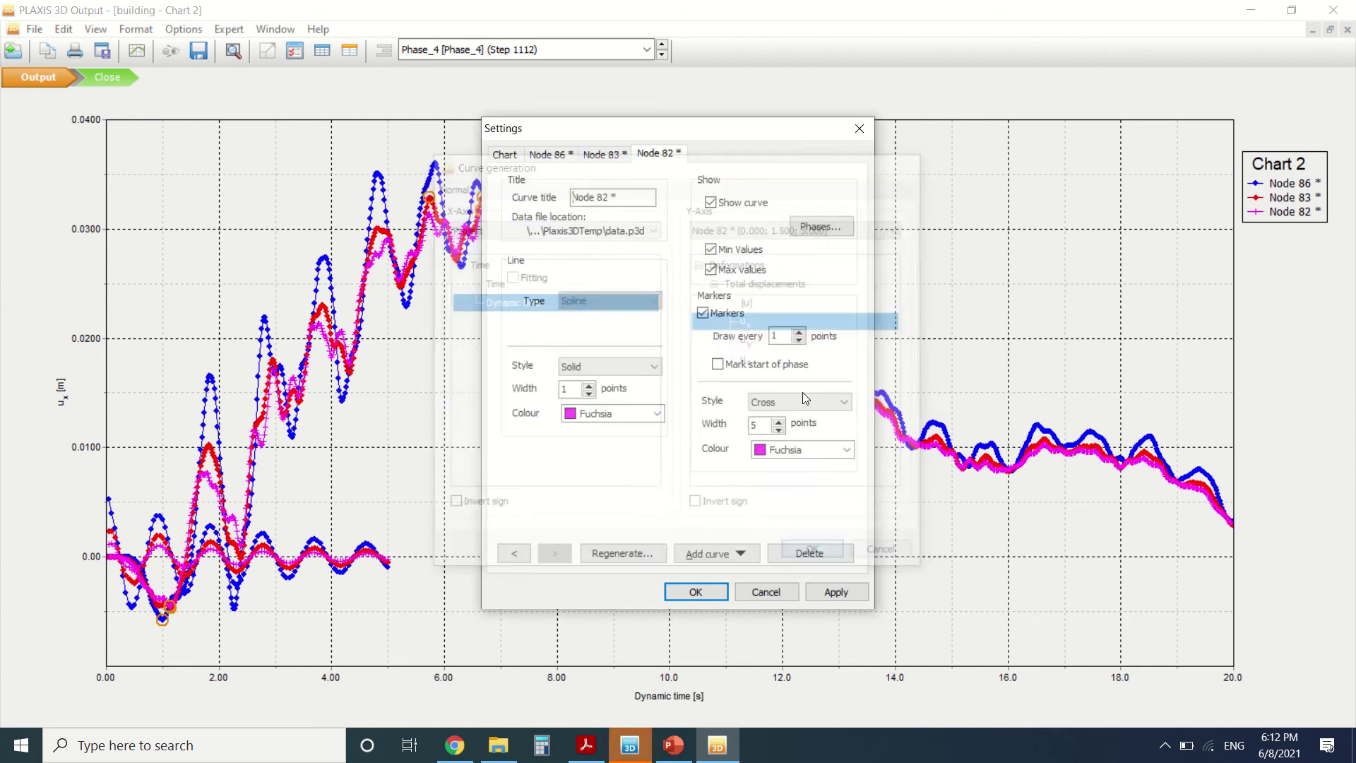
Step: Add a curve from the current project to Chart 2 for total displacement ux of Node 79 at (0.000; 1.500; -2.000)
left_click(708, 553)
left_click(725, 557)
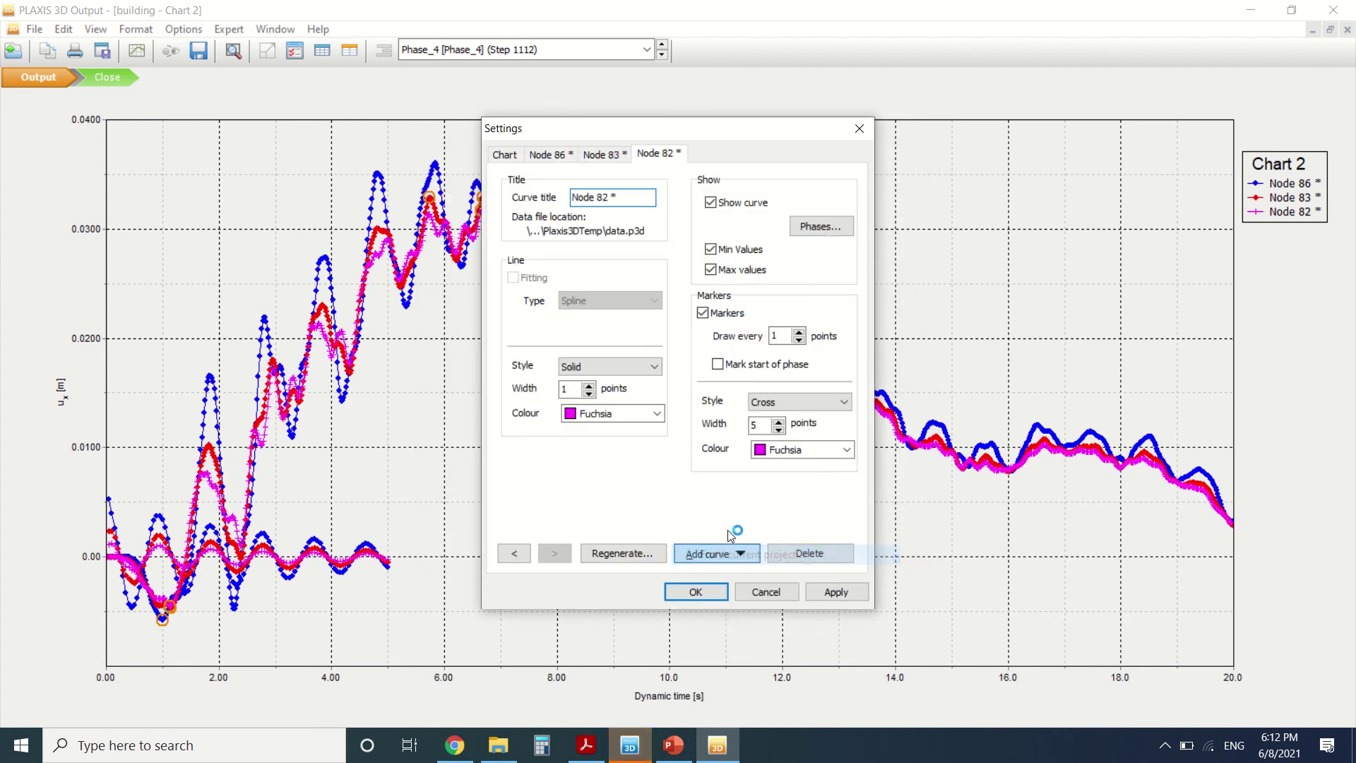
left_click(765, 230)
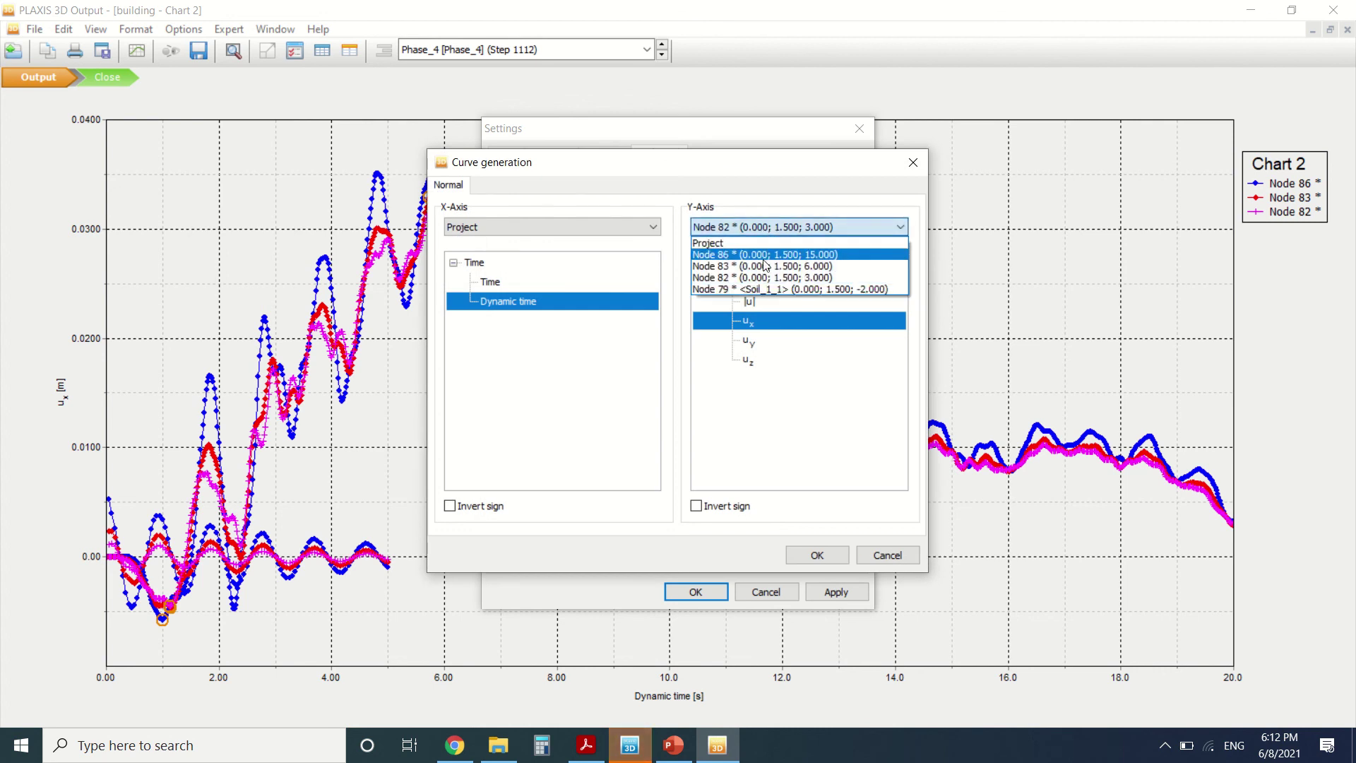
left_click(770, 289)
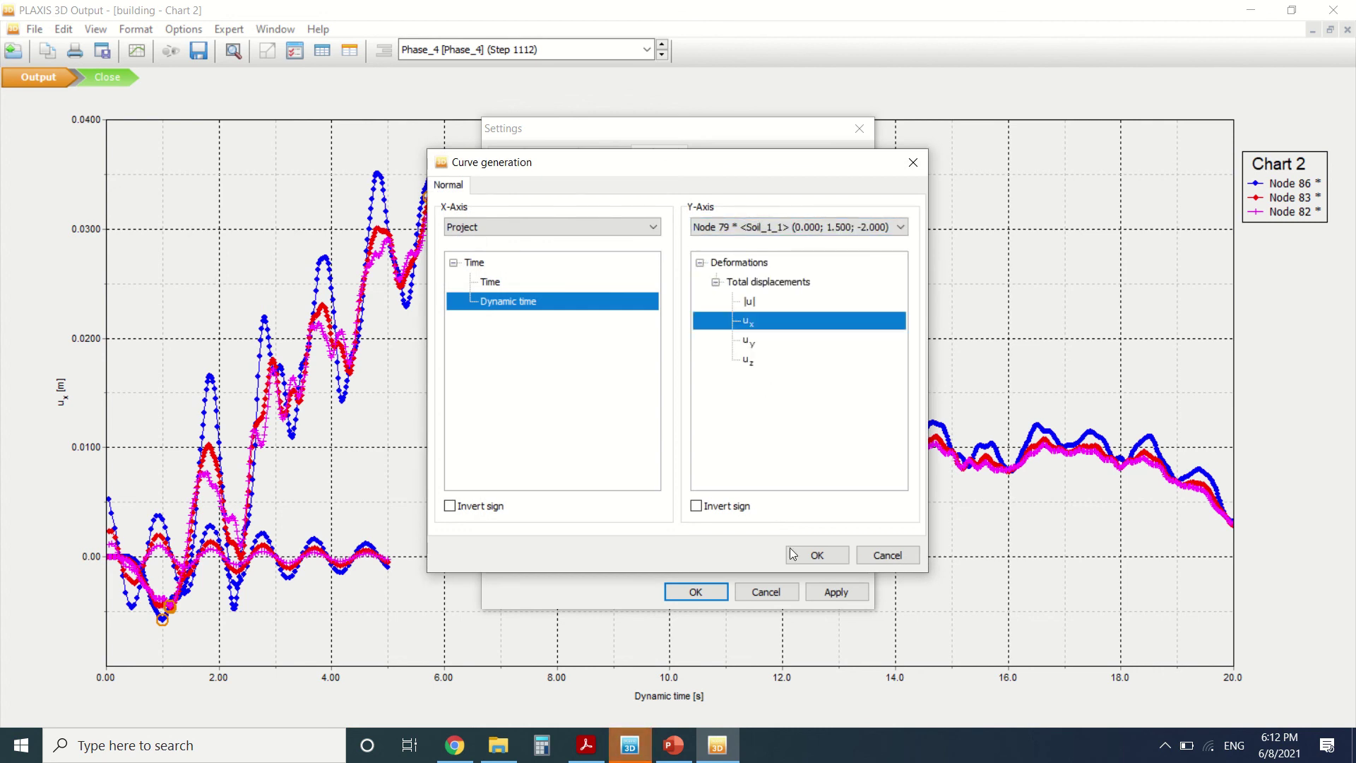
left_click(812, 555)
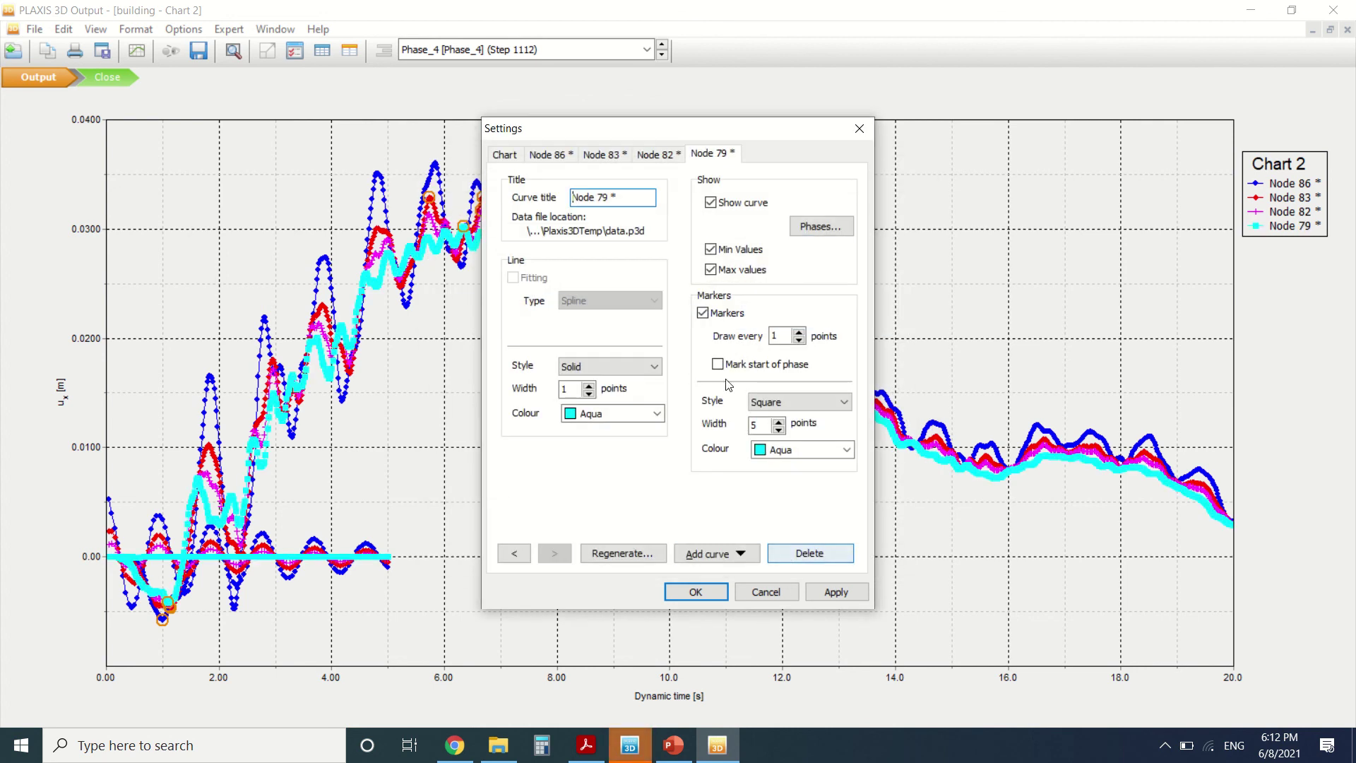
Step: Exclude Phase_4 from the Node 79 and Node 82 curves so that both are plotted for Phase_3 only
left_click(819, 226)
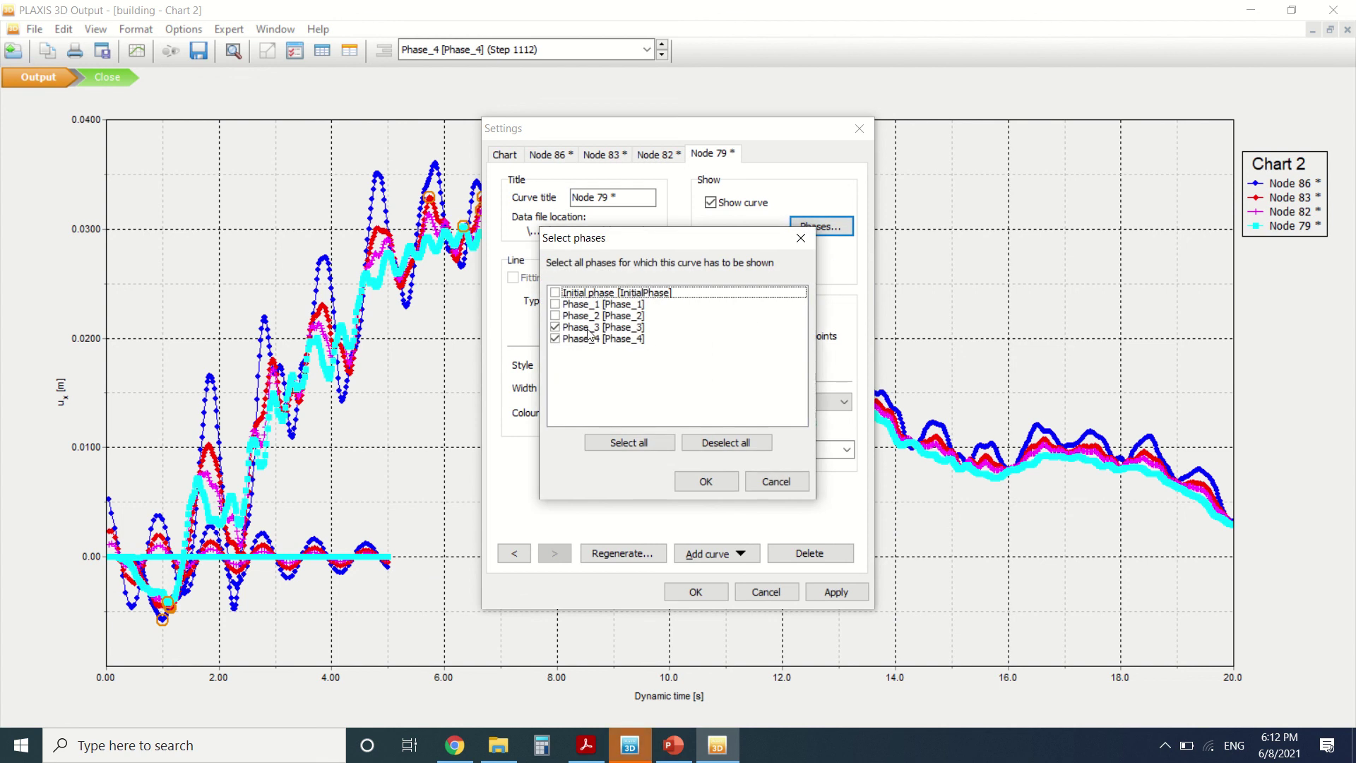
left_click(555, 339)
left_click(707, 481)
key("ctrl+shift+Tab")
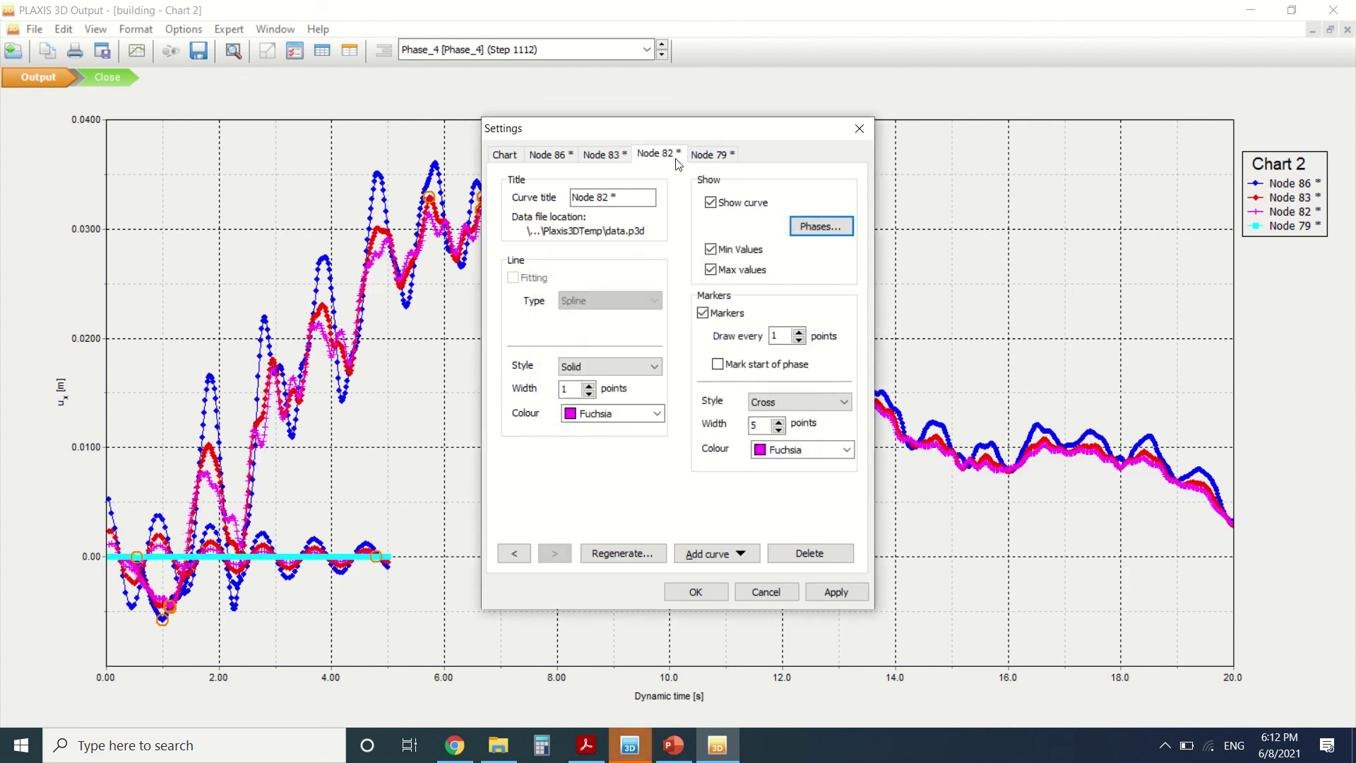
left_click(812, 227)
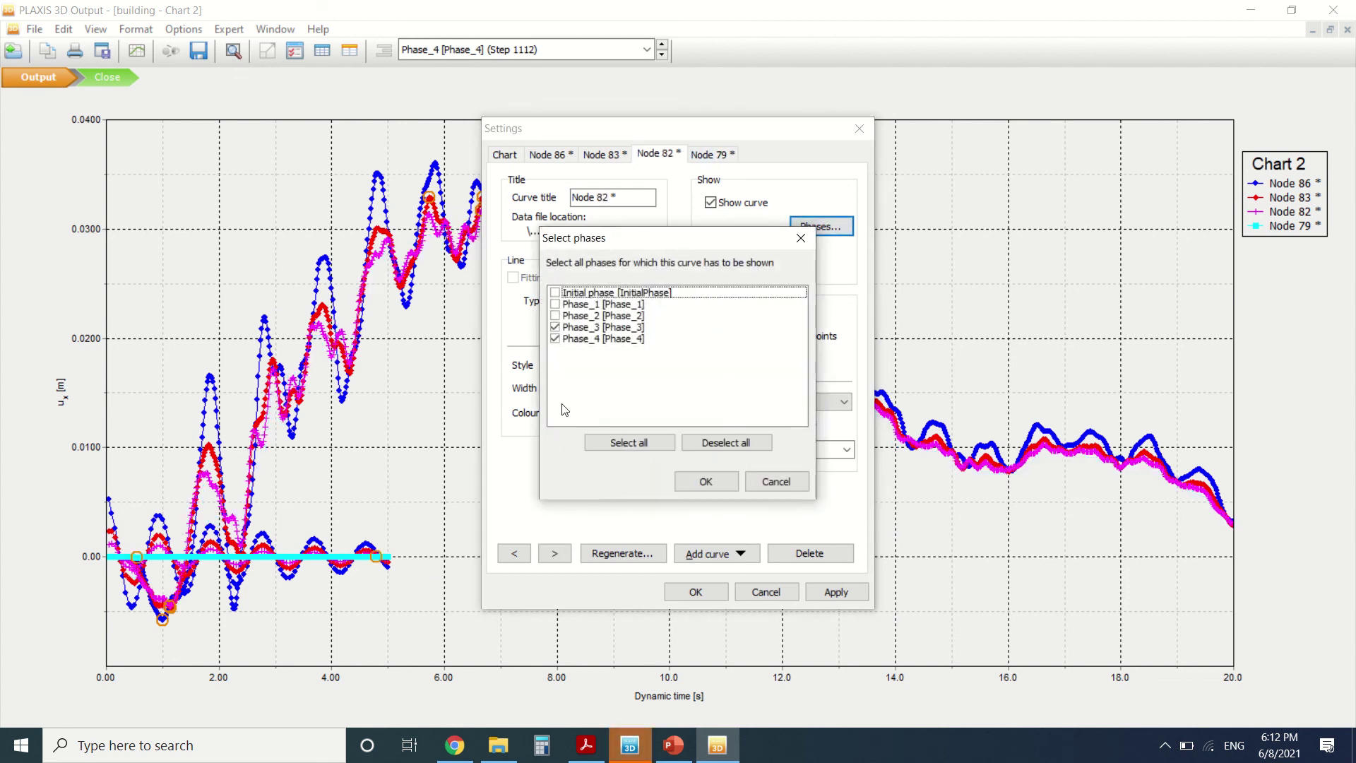
left_click(556, 339)
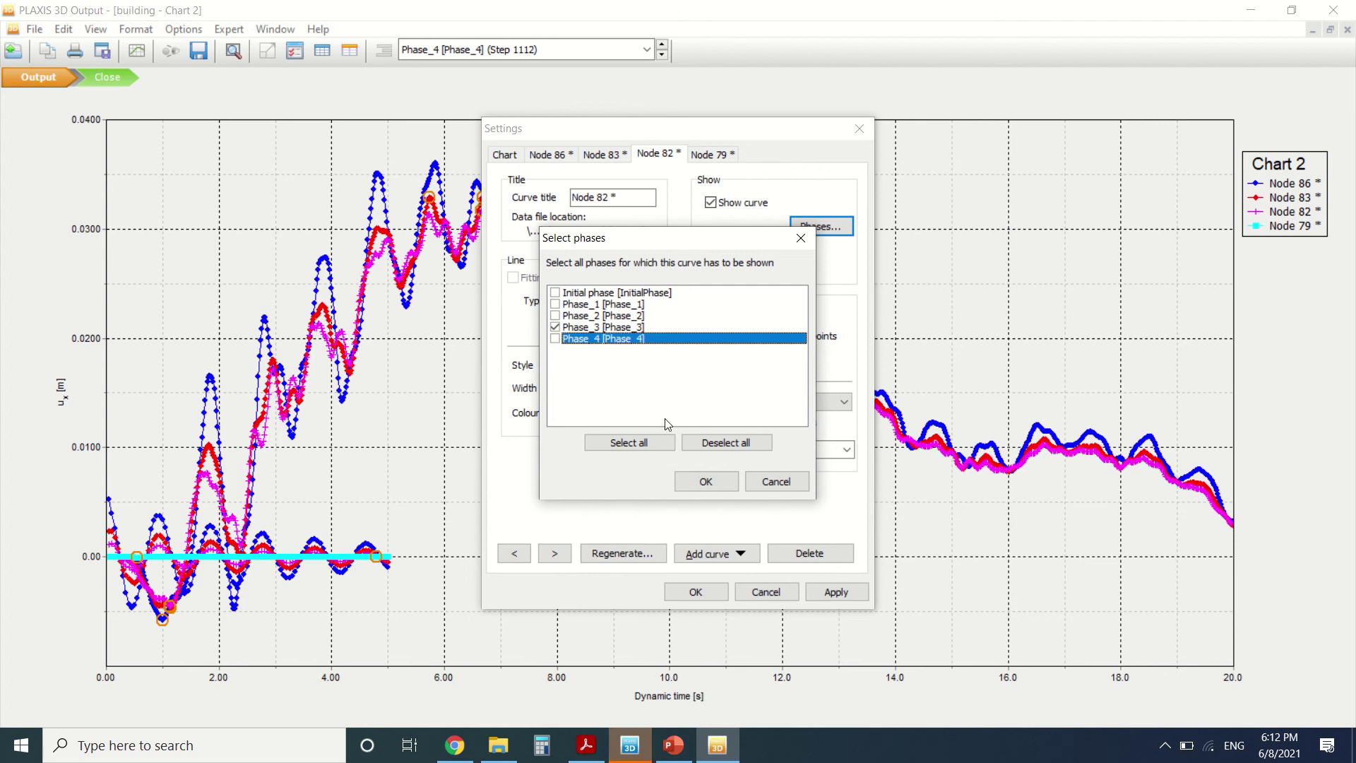
left_click(706, 481)
Step: Restrict the Node 83 and Node 86 curves to Phase_3 by excluding Phase_4, and accept the chart settings
left_click(614, 156)
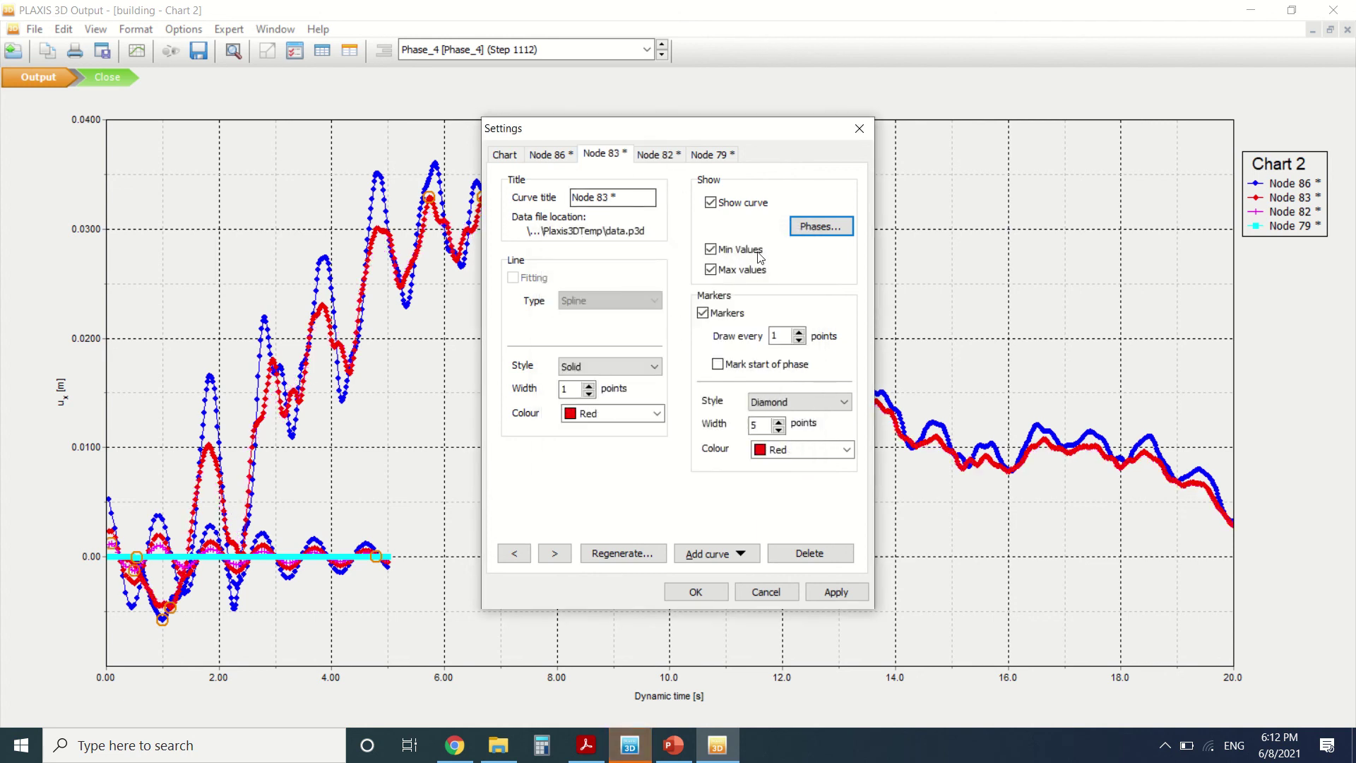
left_click(792, 225)
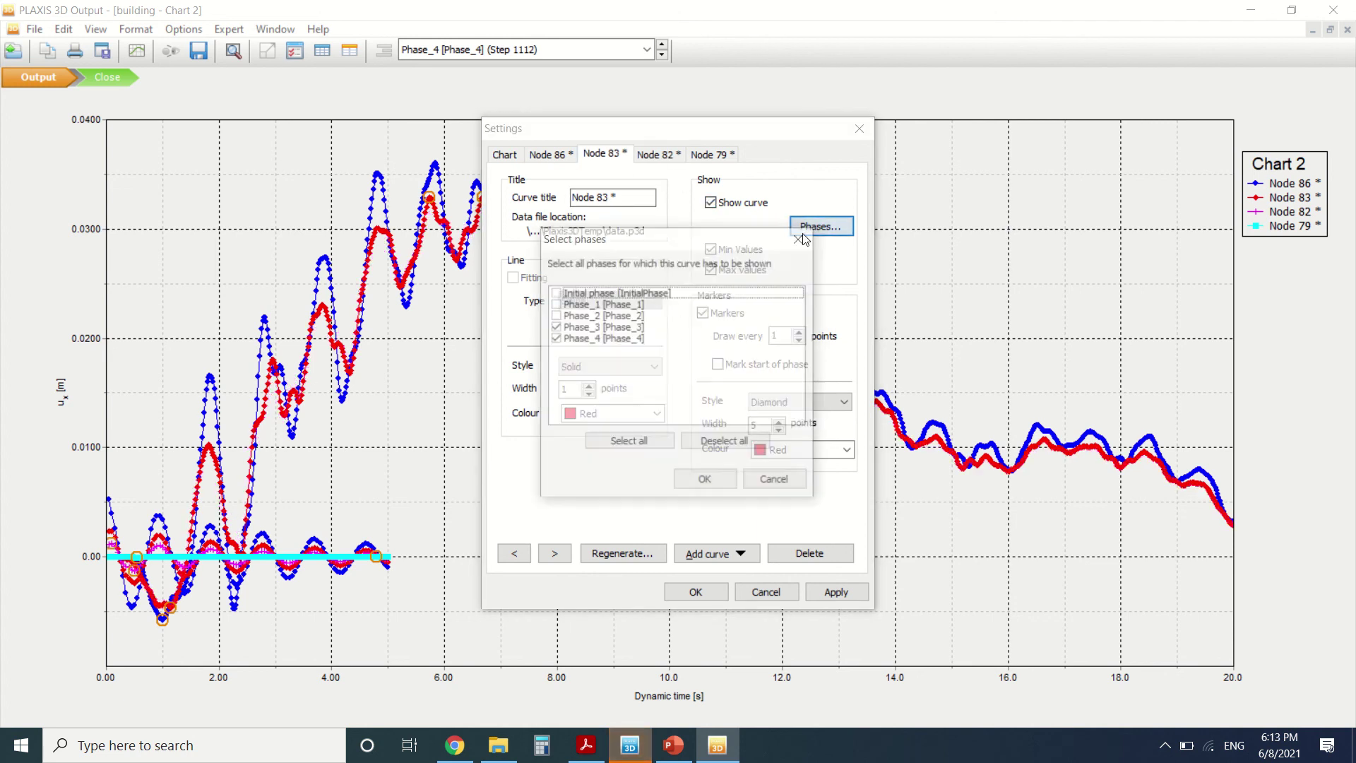
left_click(555, 339)
left_click(707, 483)
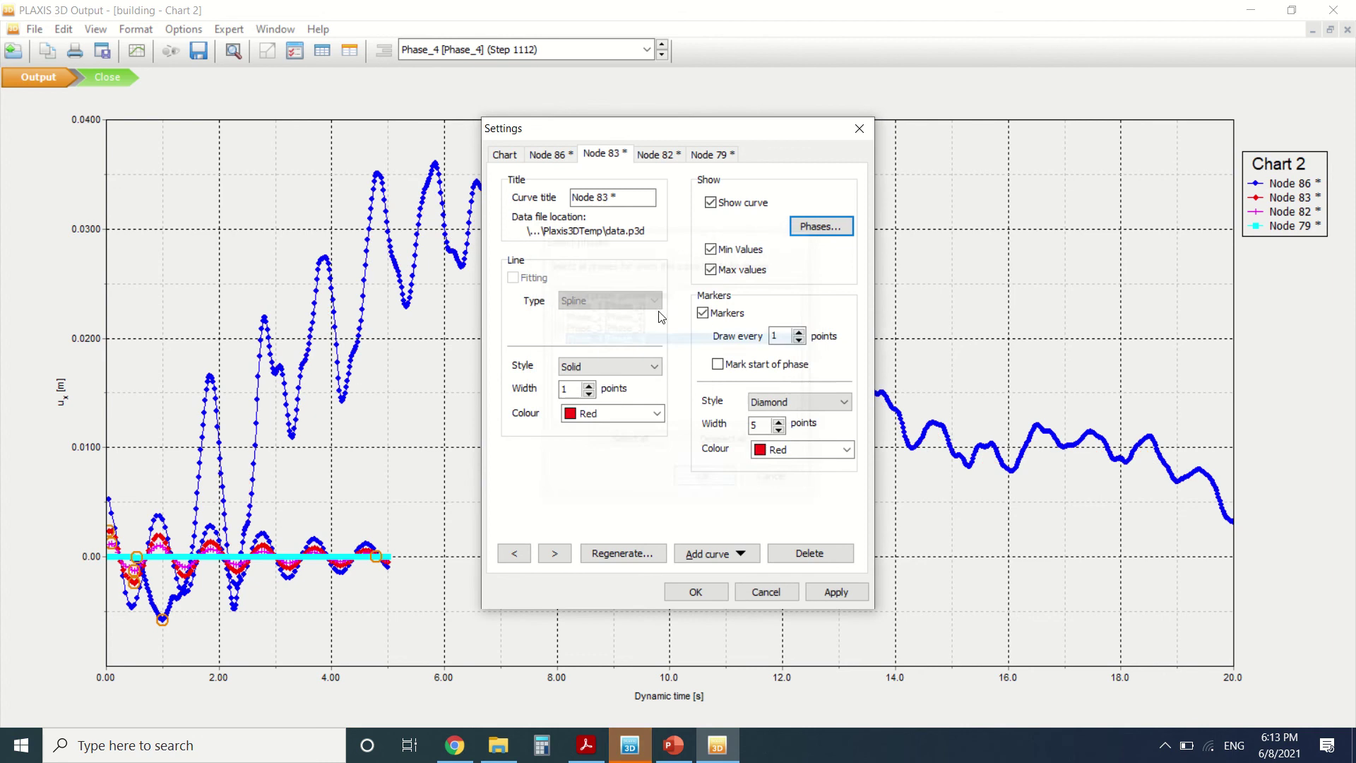
left_click(555, 155)
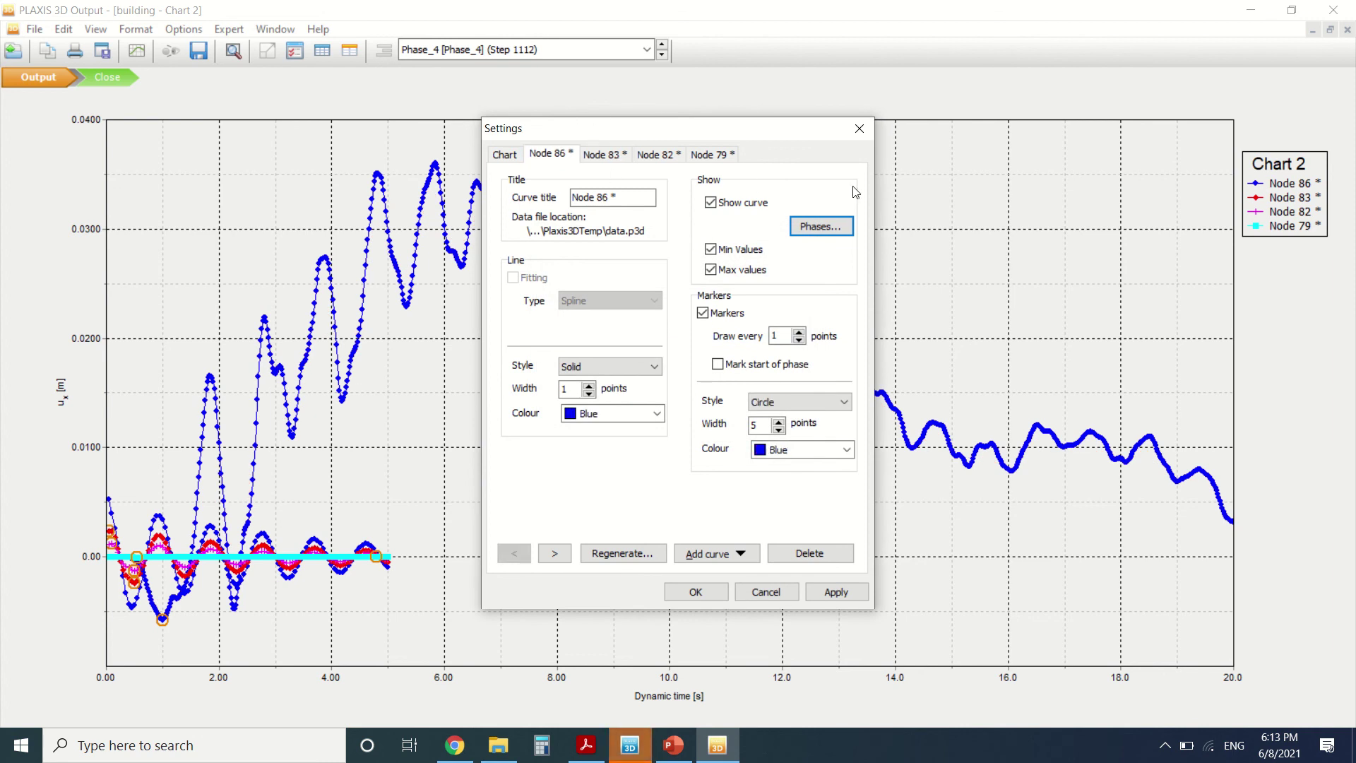
left_click(830, 224)
left_click(556, 339)
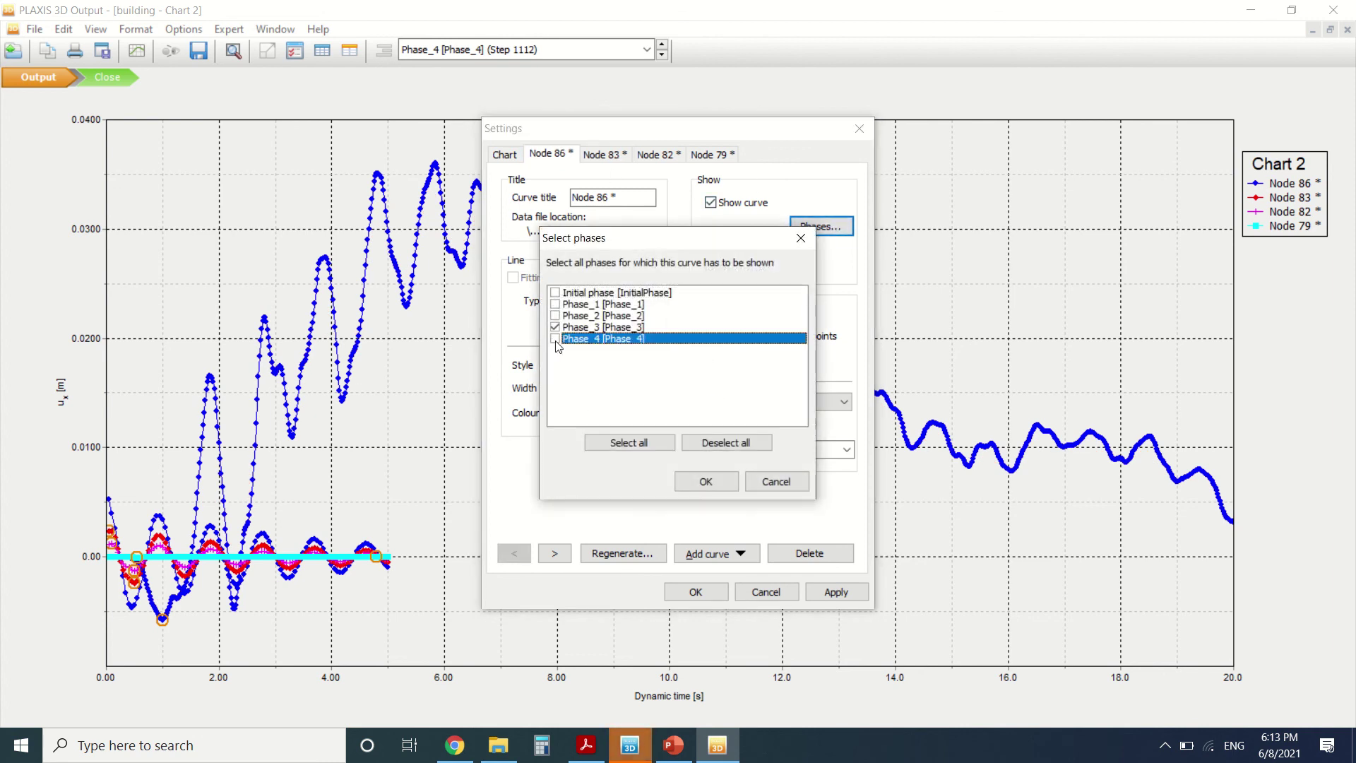
left_click(705, 482)
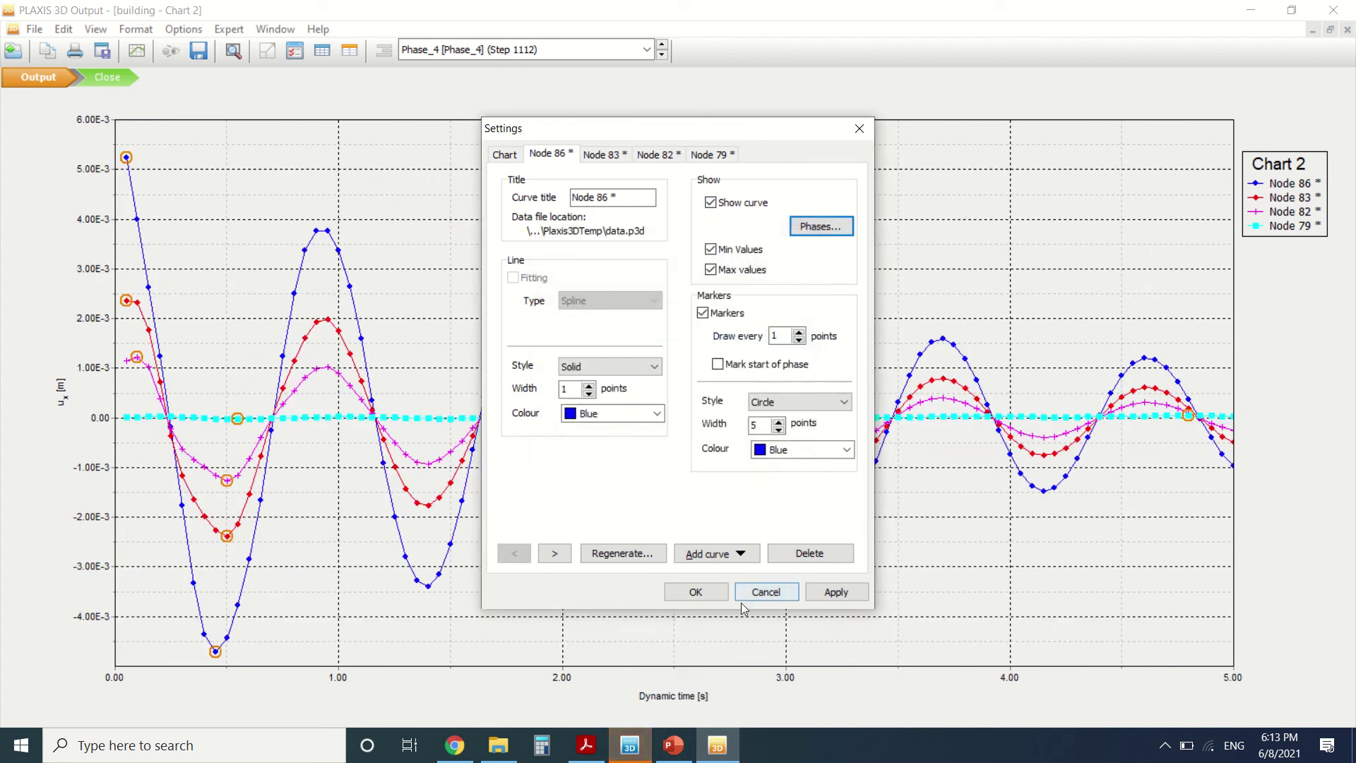
left_click(696, 592)
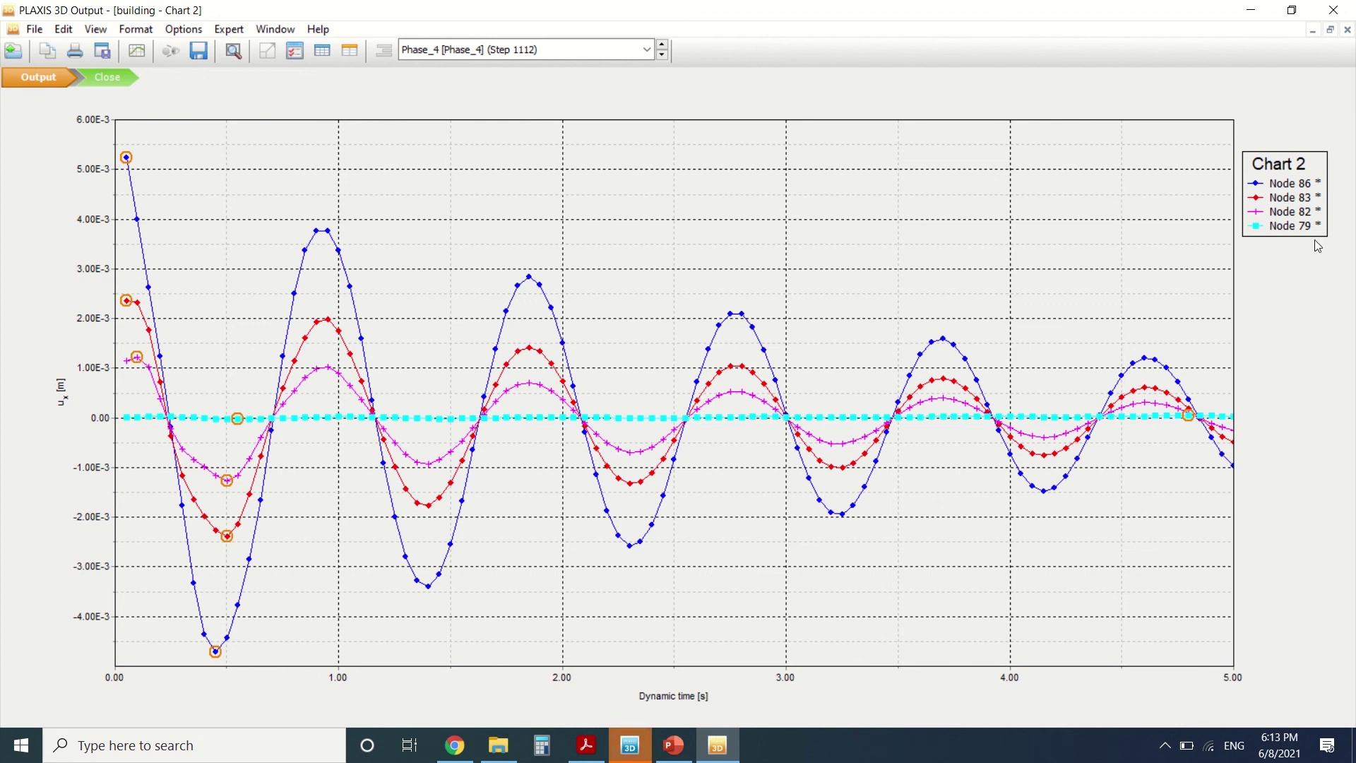
Step: Reopen the Chart 2 settings and switch the Node 83 curve from Phase_3 to Phase_4 only
double_click(1287, 199)
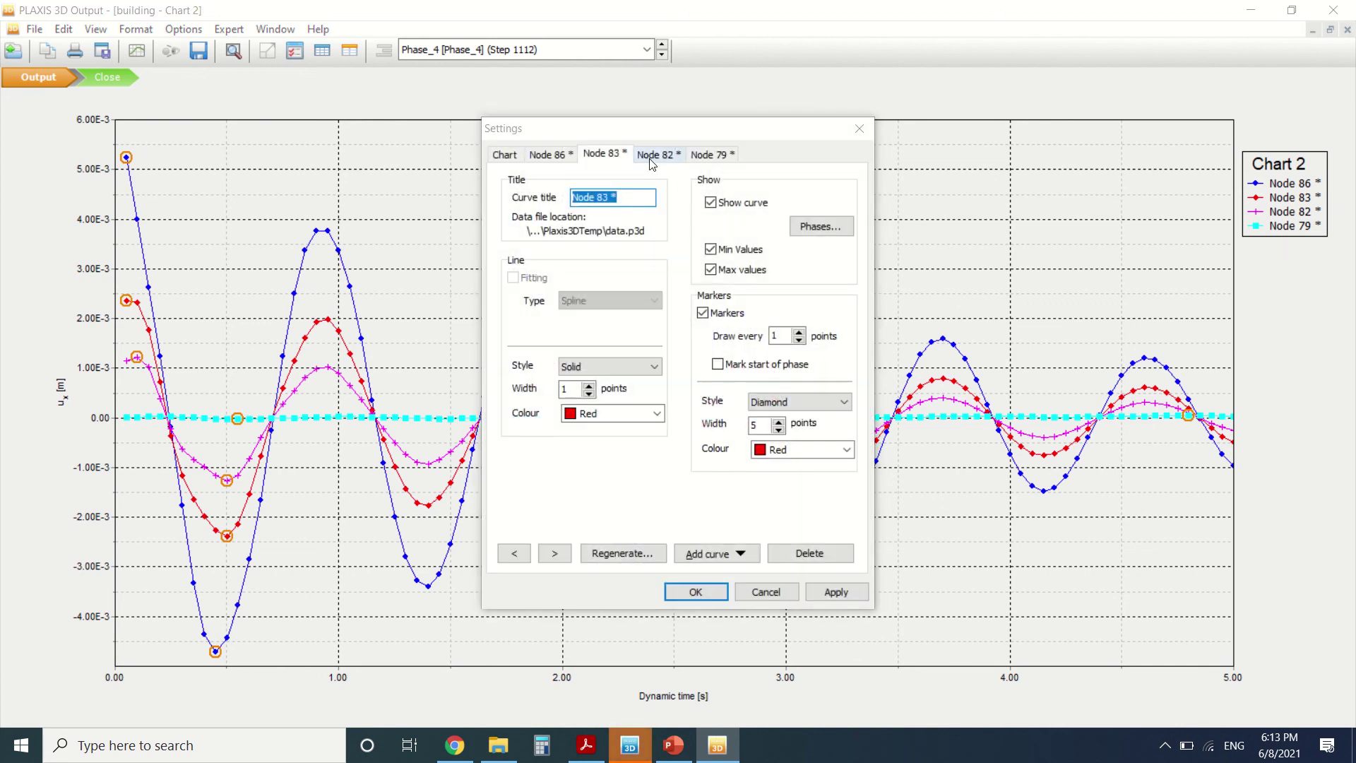
left_click(821, 227)
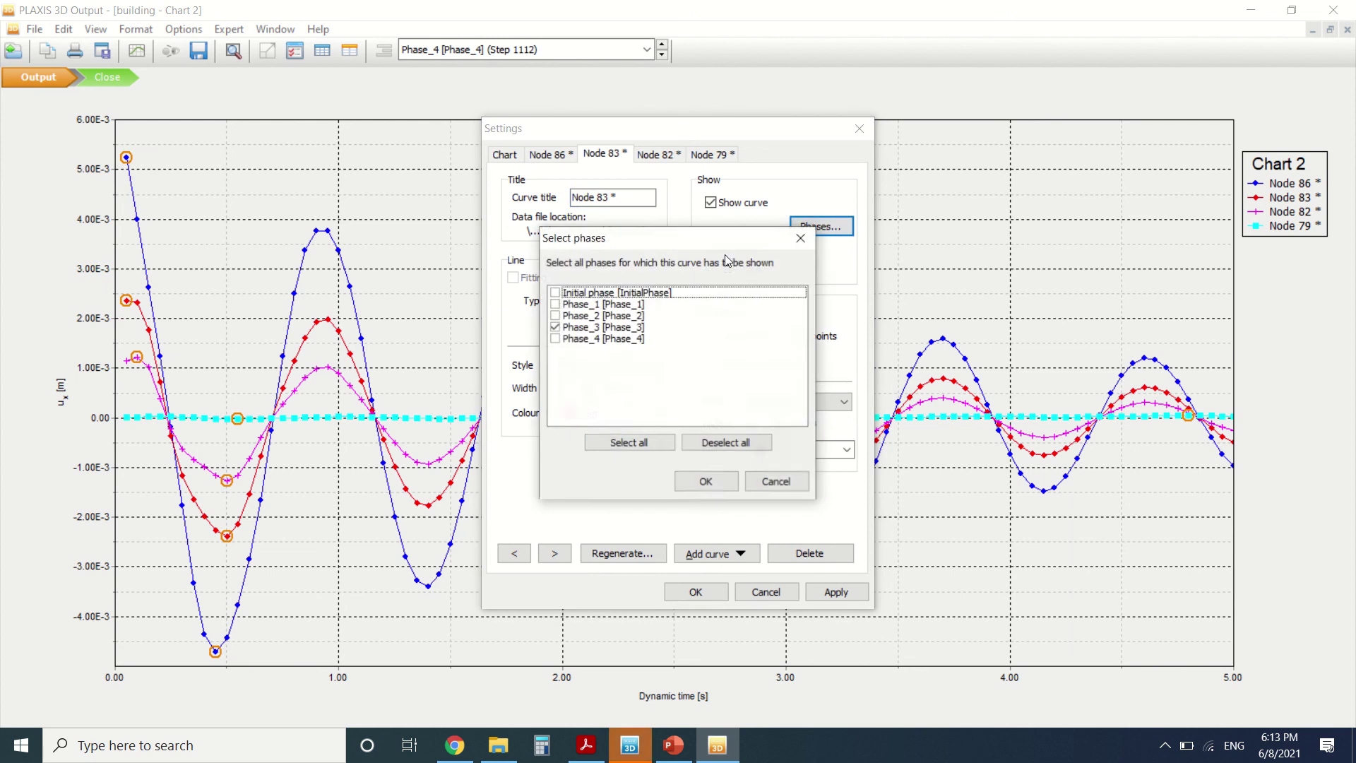
left_click(556, 339)
left_click(705, 481)
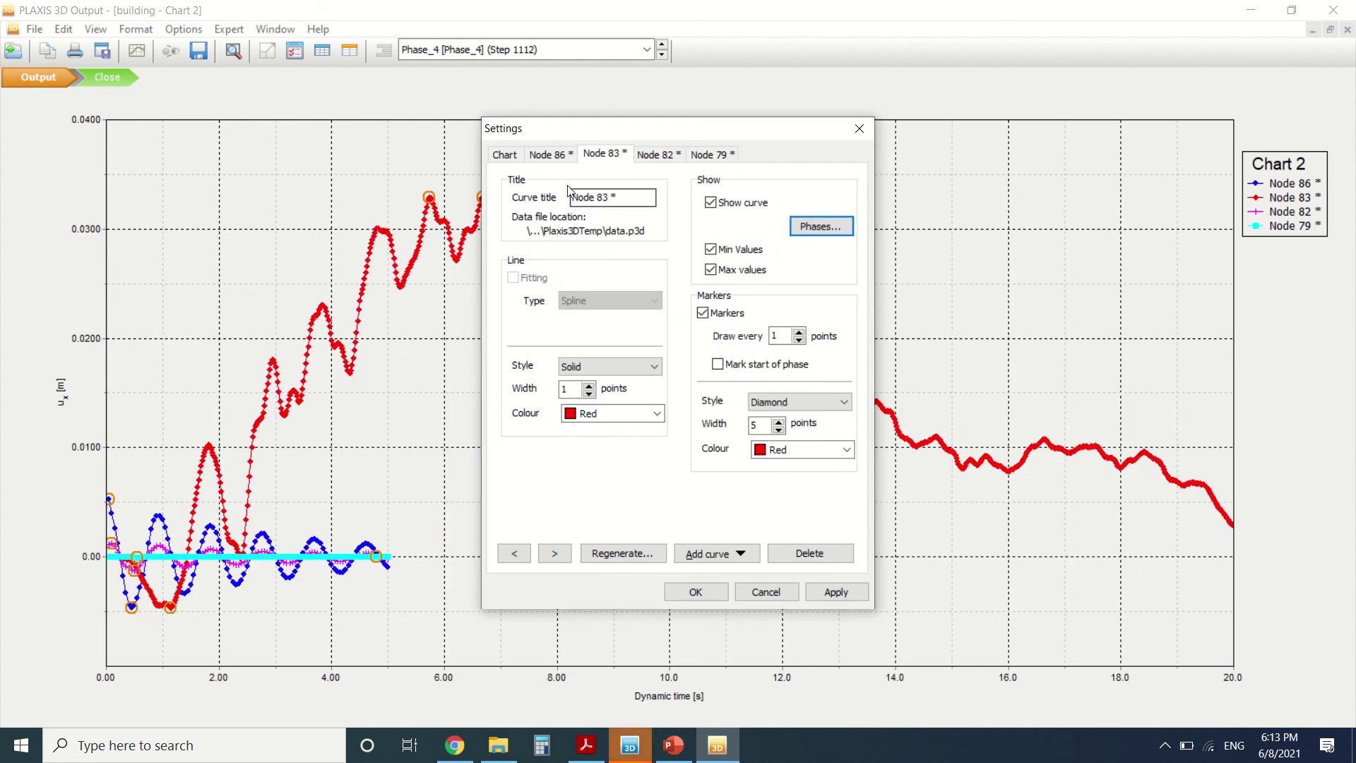
Step: Plot the Node 86 curve for Phase_4 instead of Phase_3
left_click(551, 154)
left_click(821, 226)
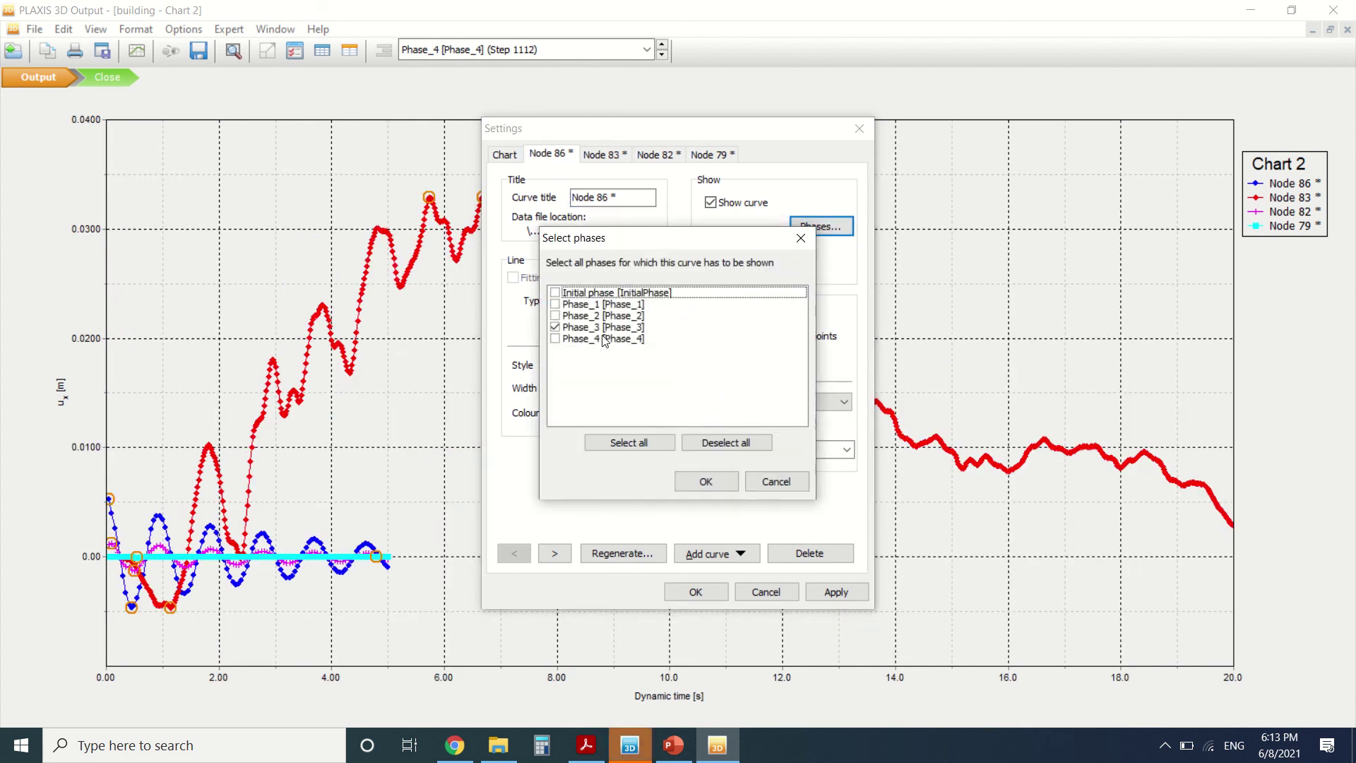
left_click(555, 338)
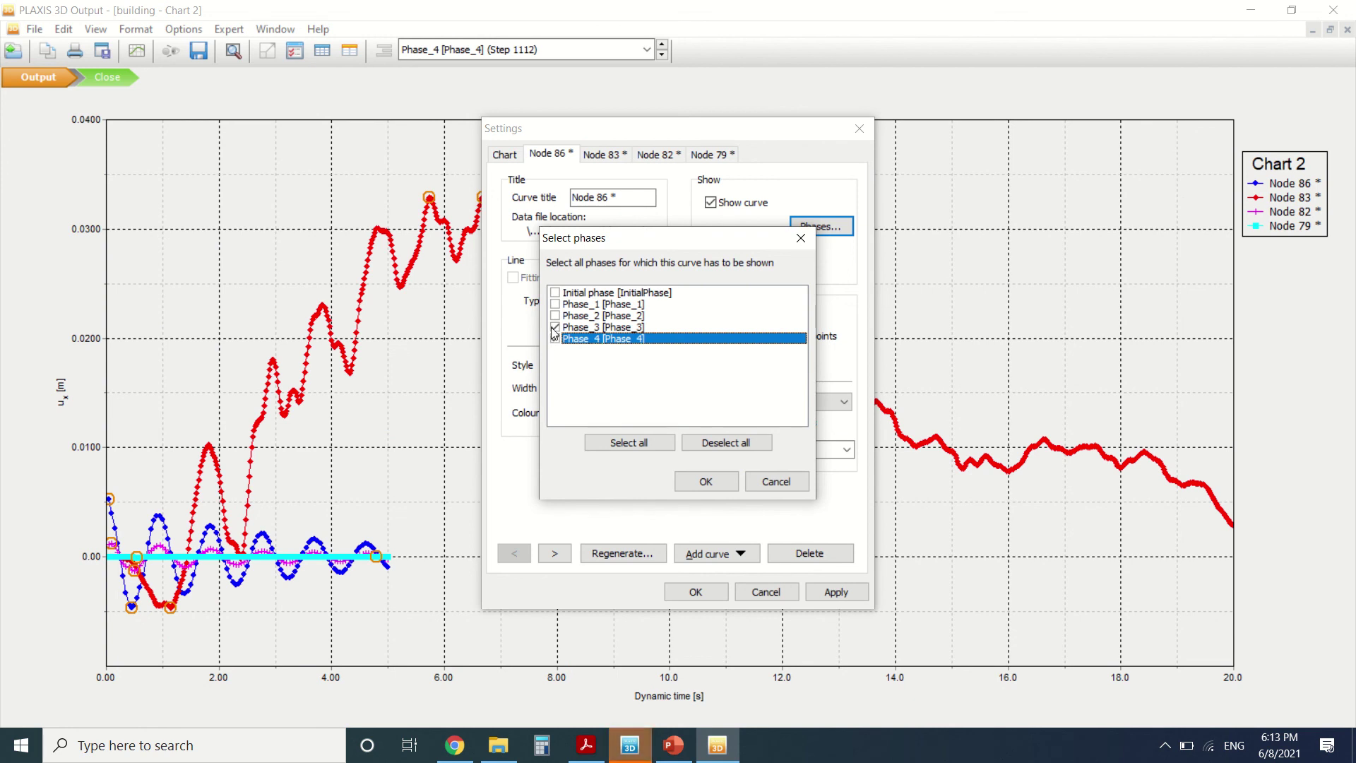
left_click(555, 327)
left_click(706, 481)
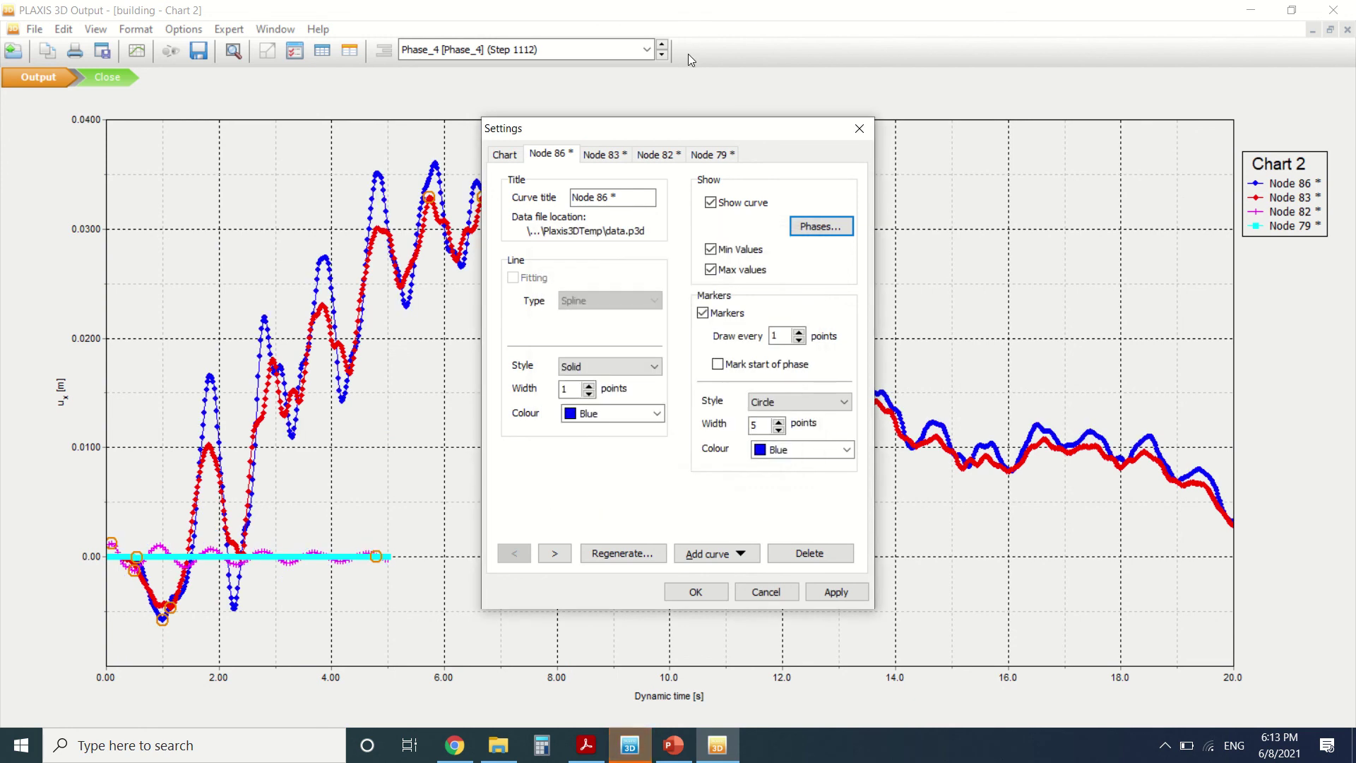
Step: Include Phase_4 and exclude Phase_3 for the Node 82 curve
left_click(657, 154)
left_click(819, 226)
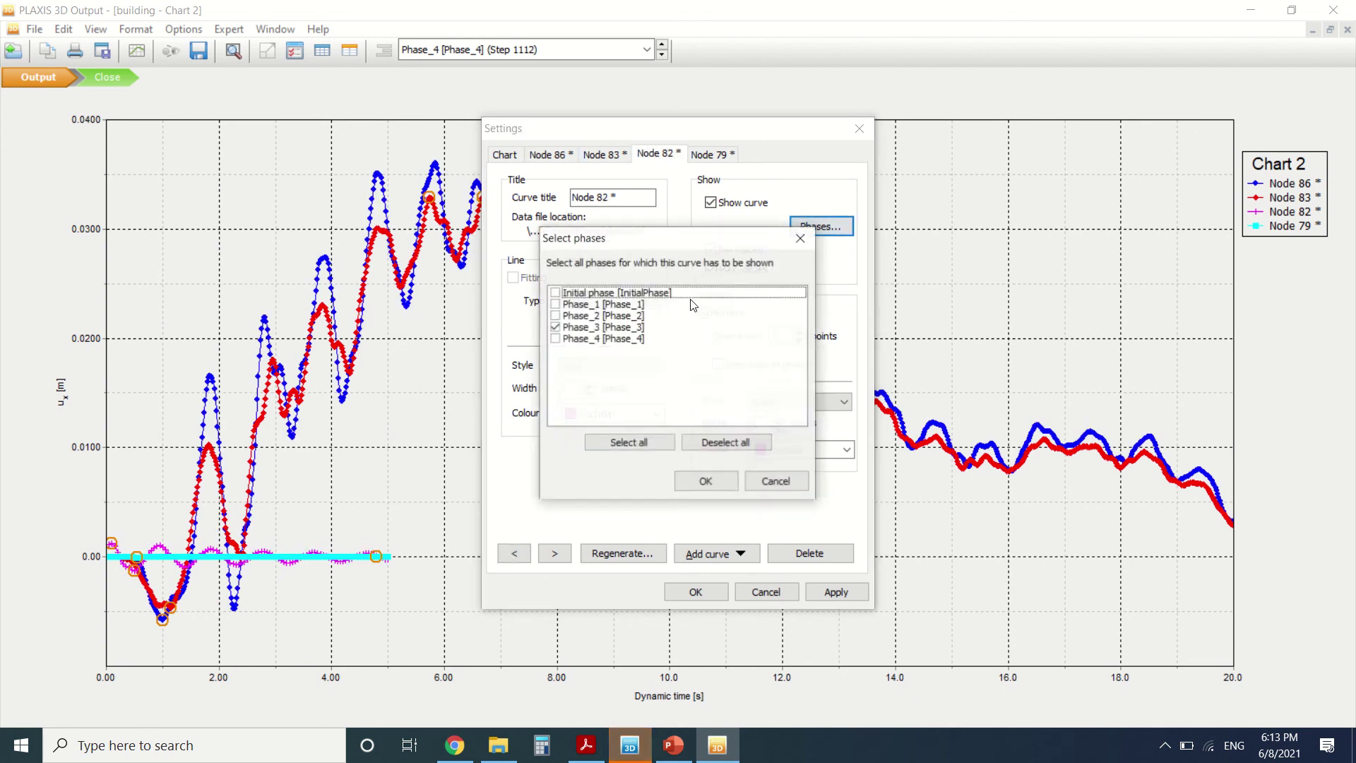
left_click(555, 339)
left_click(555, 327)
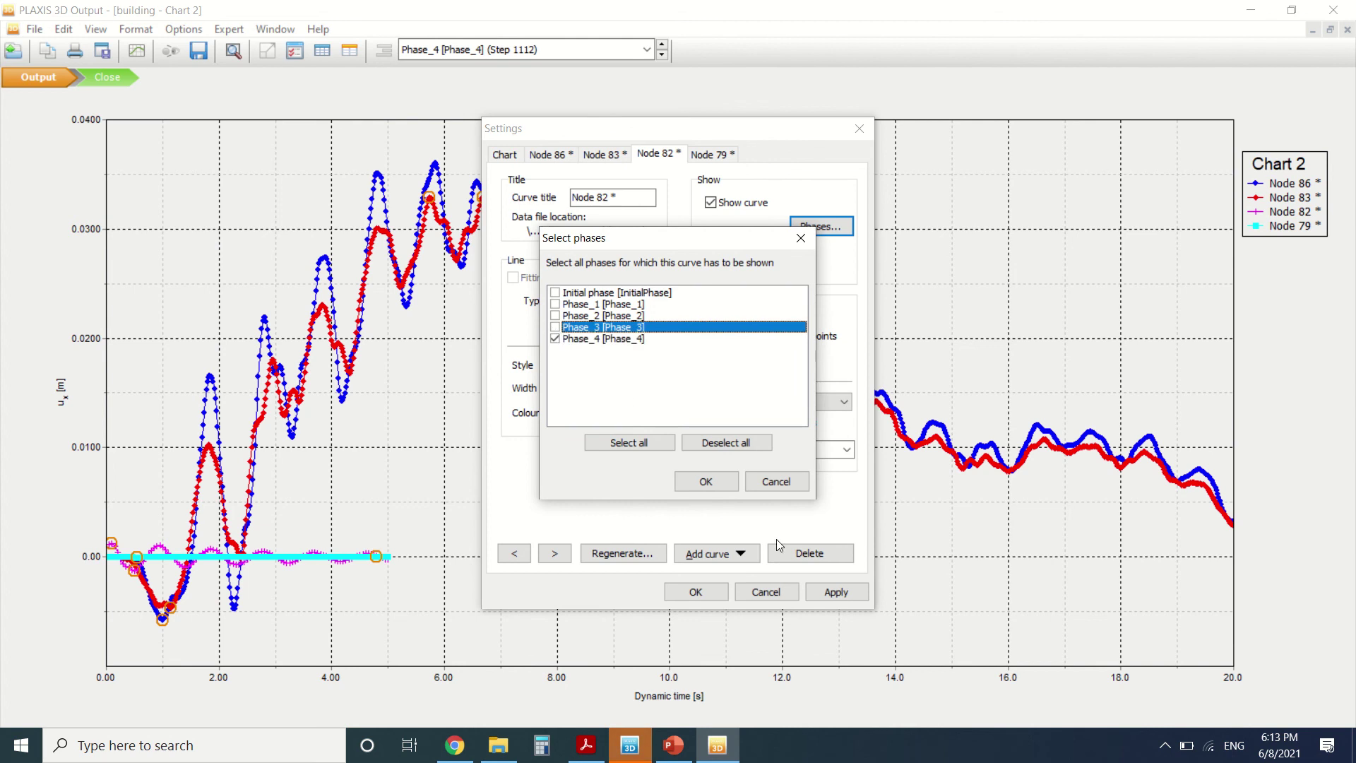
left_click(726, 489)
Step: Set the Node 79 curve to show Phase_4 only, accept the settings, and inspect the earthquake displacement curves
left_click(710, 154)
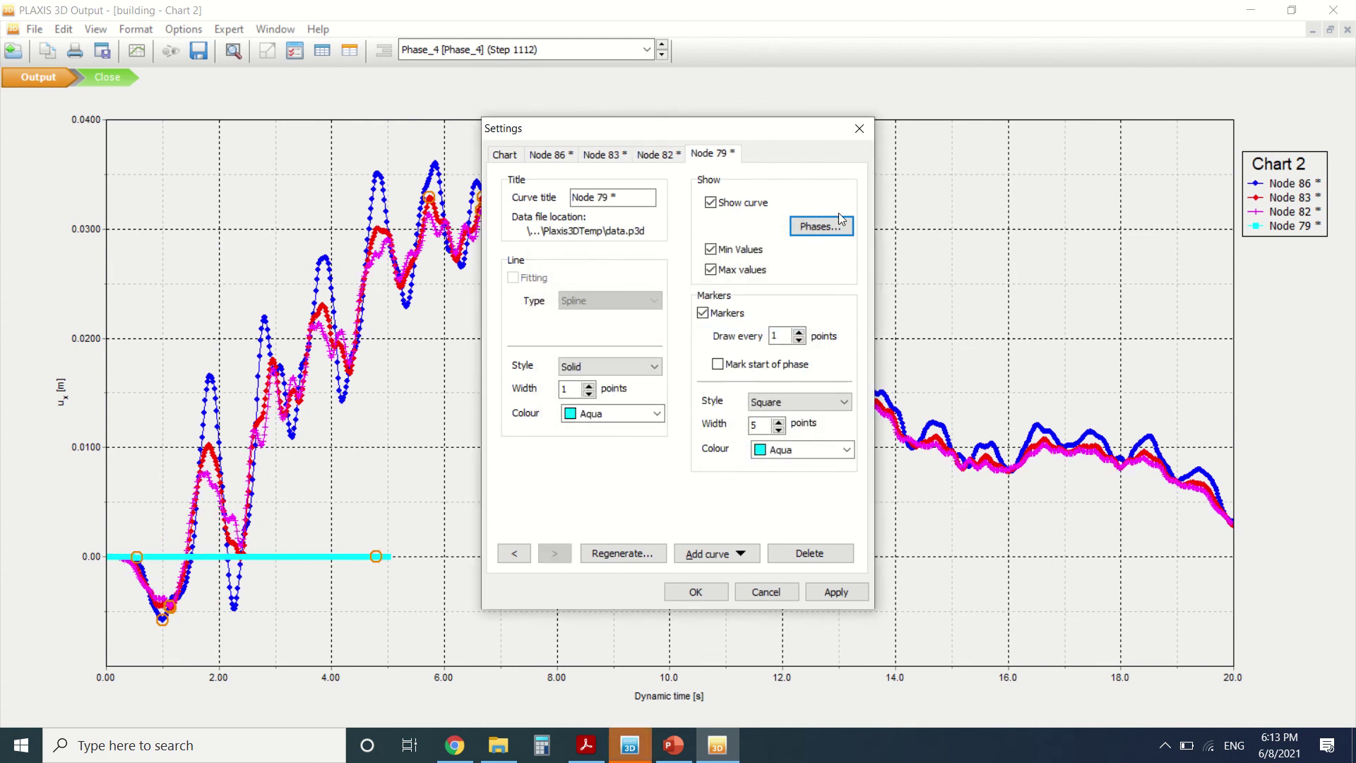
left_click(816, 227)
left_click(555, 339)
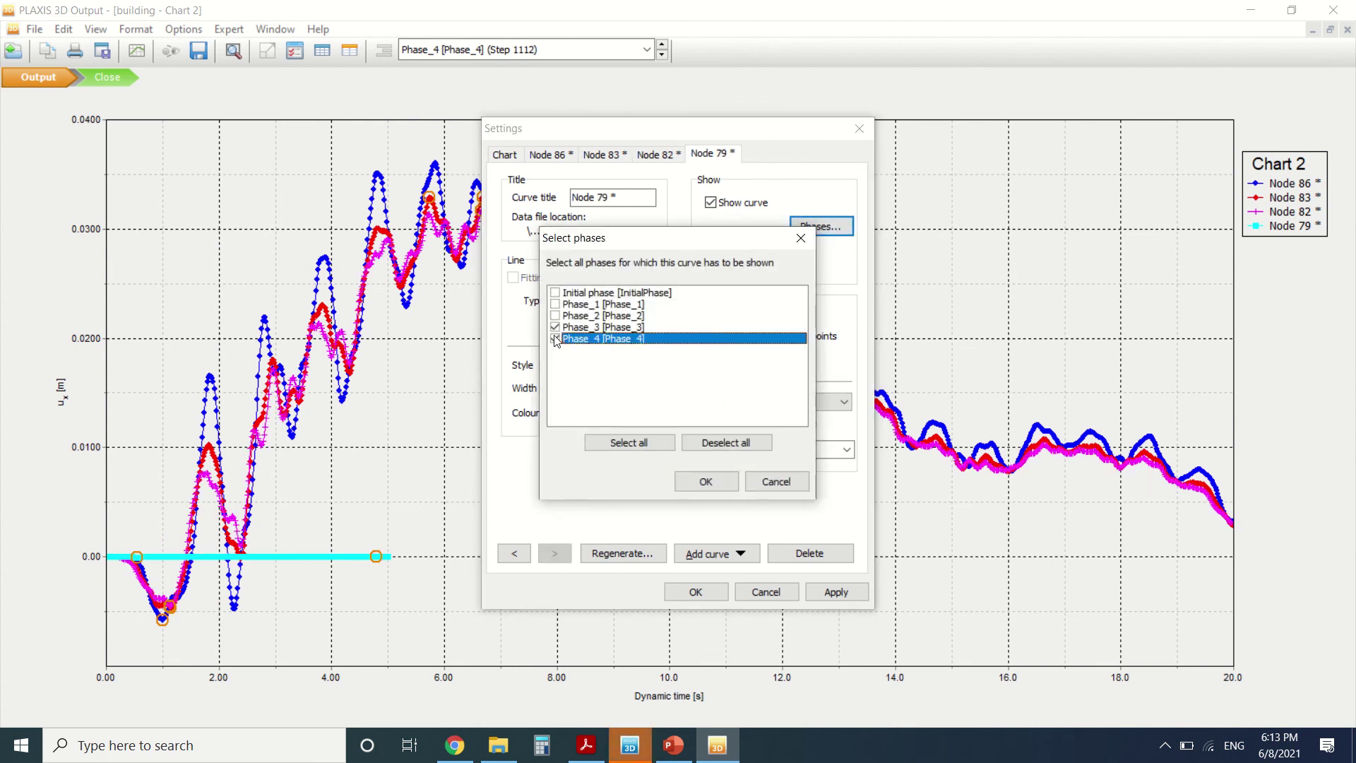
left_click(555, 327)
left_click(685, 483)
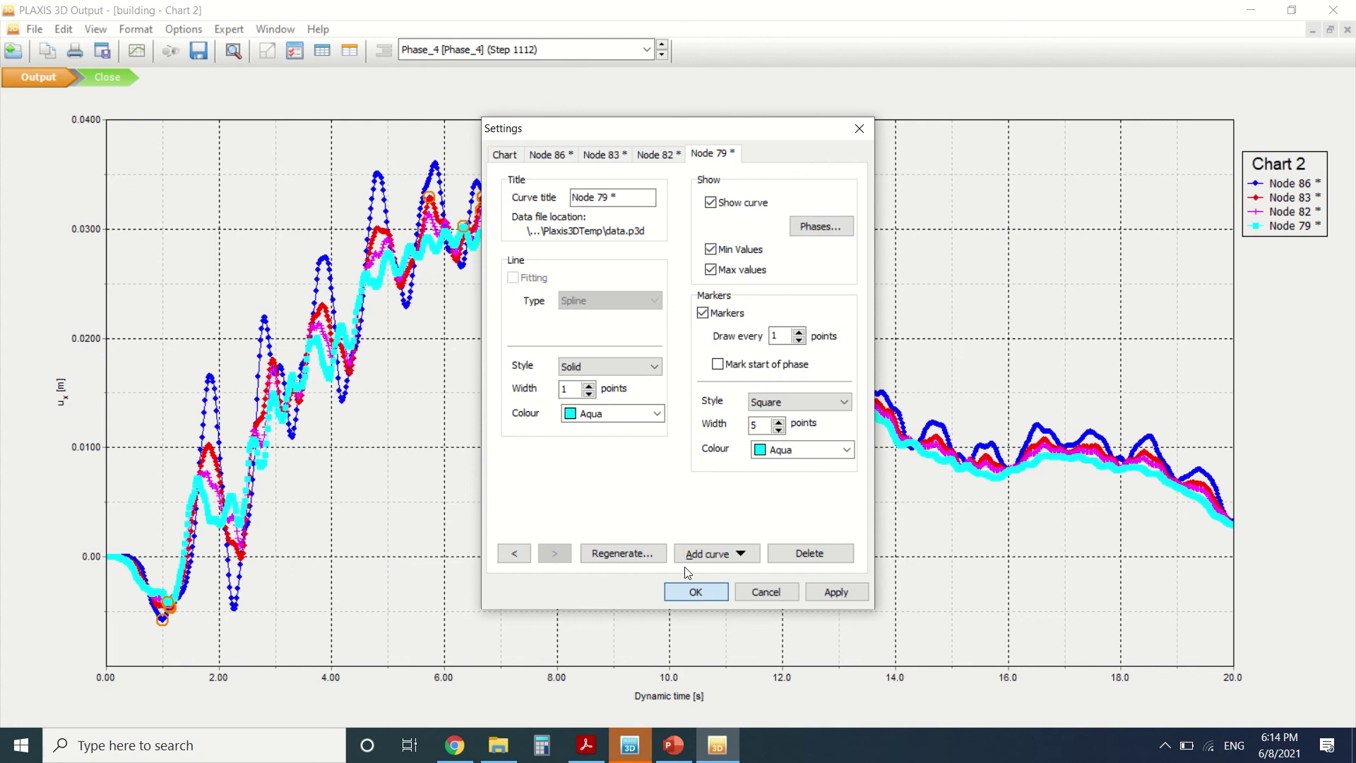
left_click(696, 590)
scroll(396, 250, "up", 5)
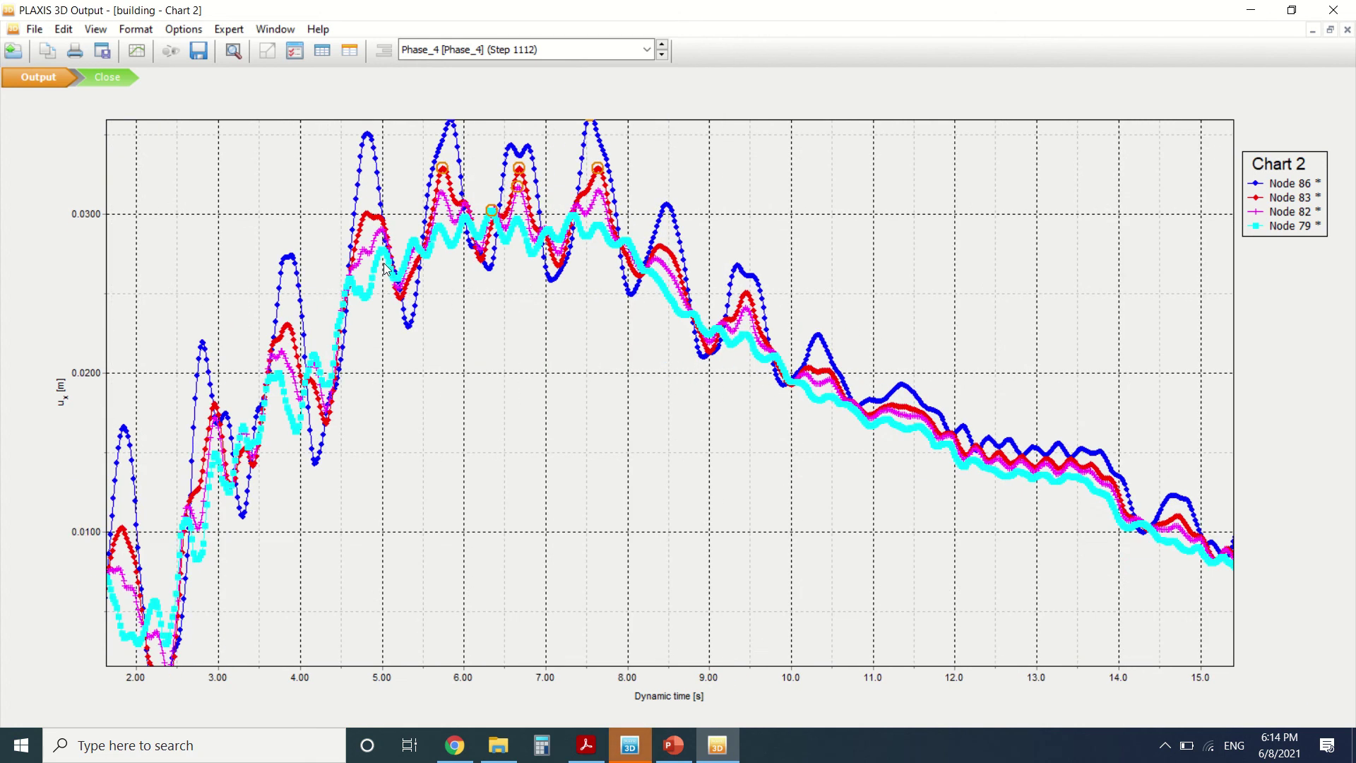
scroll(396, 251, "down", 8)
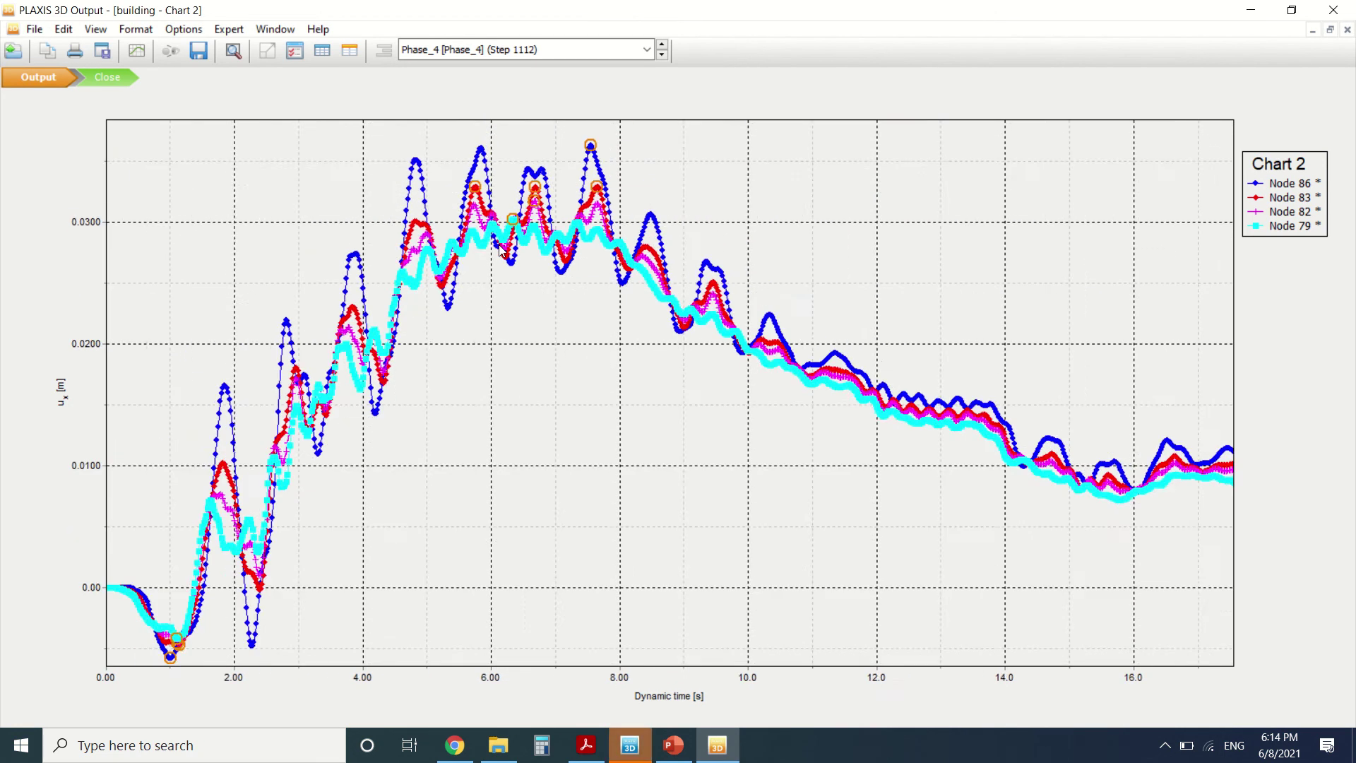